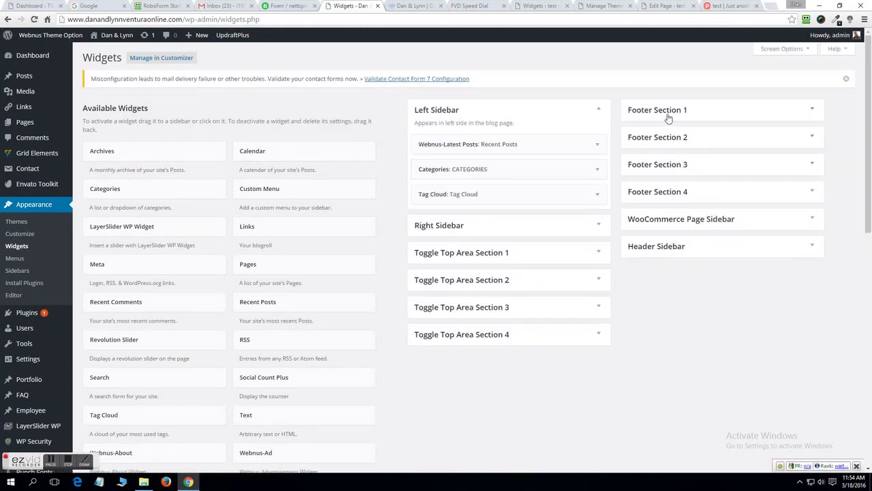
Review the location, phone and e-mail lines in Footer Section 1's Contact Information text widget and save the widget.
{"action": "left_click", "coordinate": [666, 112]}
{"action": "left_click", "coordinate": [682, 141]}
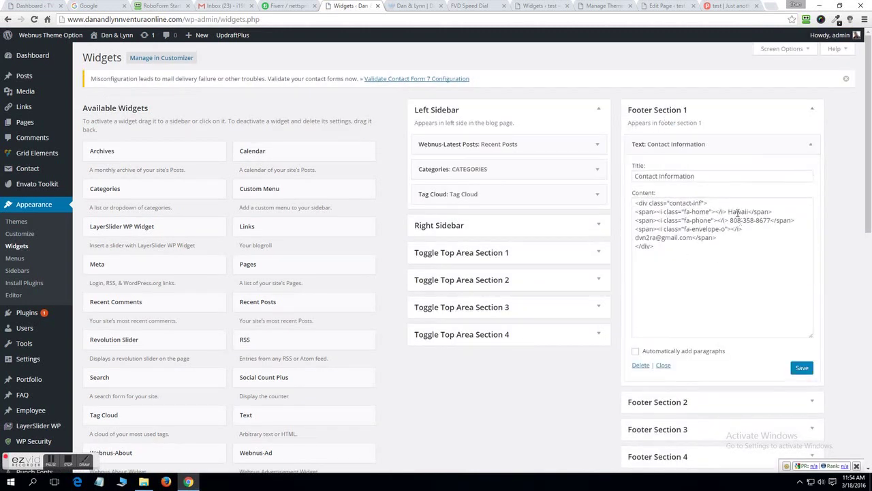
{"action": "double_click", "coordinate": [738, 213]}
{"action": "left_click_drag", "start_coordinate": [729, 220], "coordinate": [752, 221]}
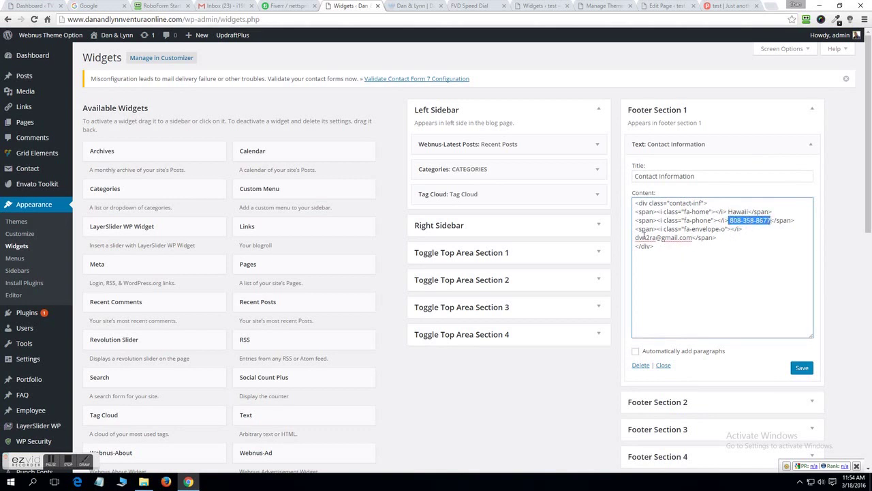
{"action": "left_click_drag", "start_coordinate": [636, 238], "coordinate": [680, 238]}
{"action": "left_click", "coordinate": [723, 254]}
{"action": "left_click", "coordinate": [802, 368]}
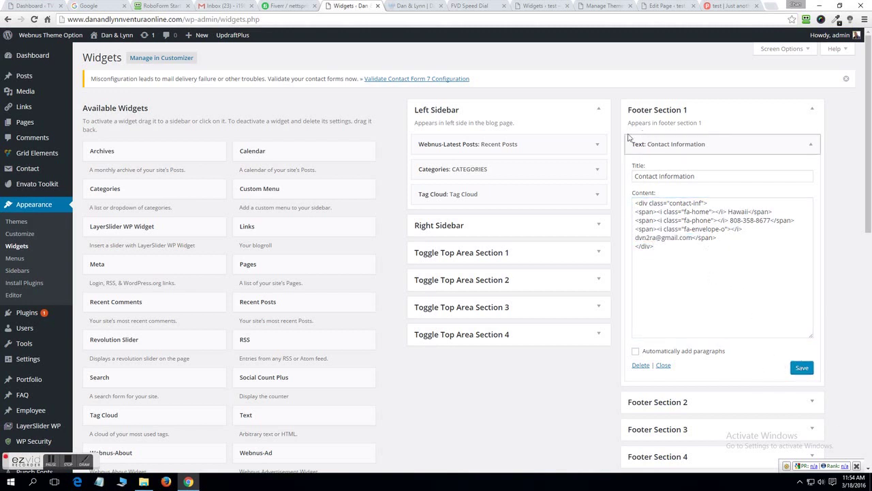
Switch to File Explorer to view the Blog_media_links image, close it, and return to Chrome.
{"action": "left_click", "coordinate": [144, 482]}
{"action": "double_click", "coordinate": [300, 130]}
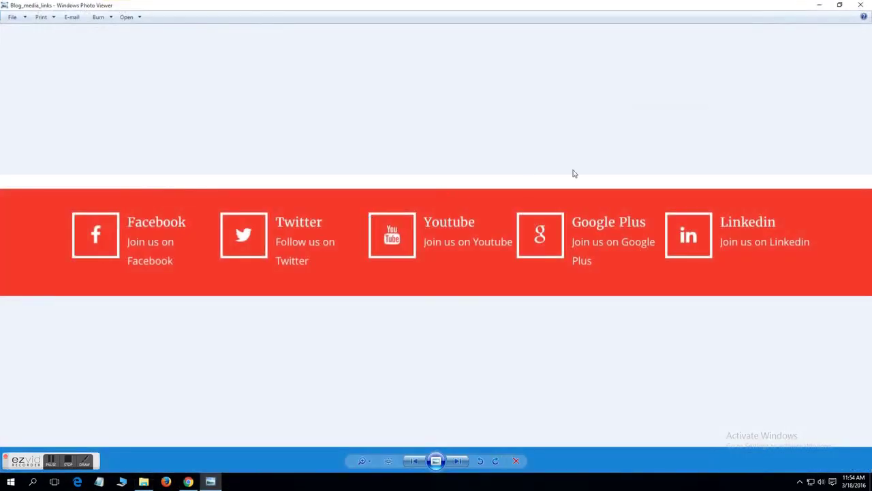
{"action": "left_click", "coordinate": [861, 5]}
{"action": "left_click", "coordinate": [188, 481]}
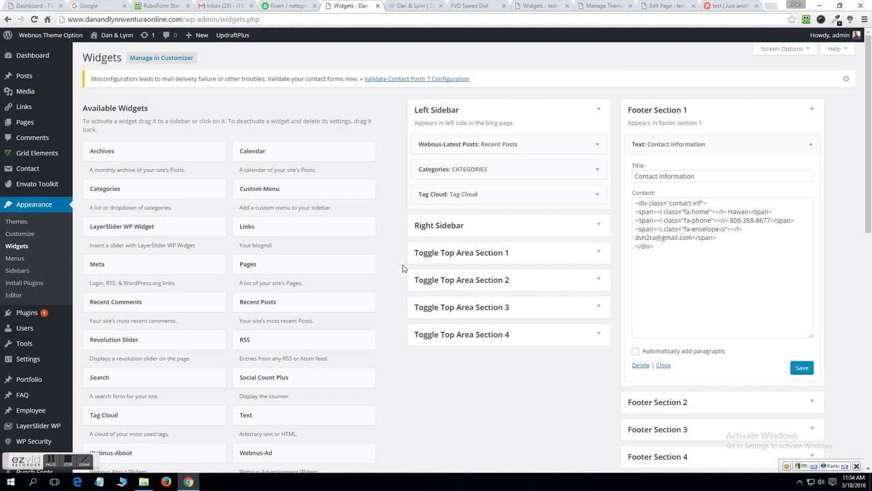
Open the Social Networks settings of the Webnus Theme Options.
{"action": "scroll", "coordinate": [48, 362], "scroll_direction": "down", "scroll_amount": 5}
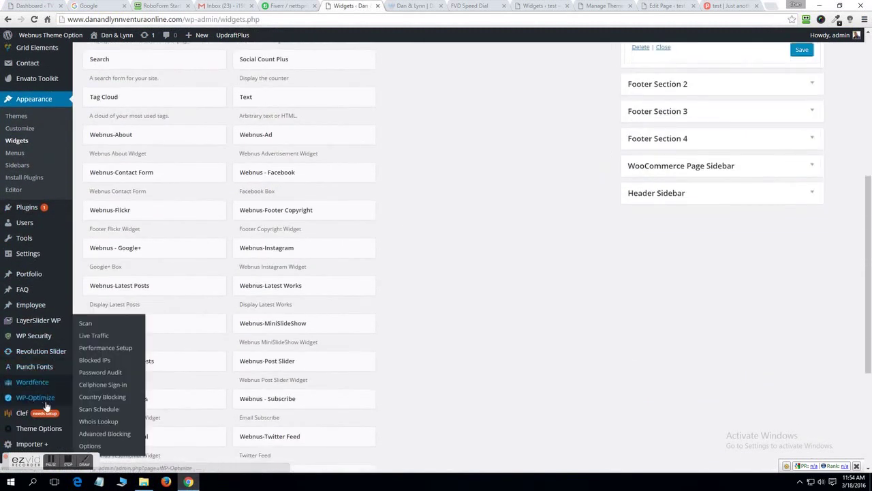
{"action": "left_click", "coordinate": [48, 430]}
{"action": "scroll", "coordinate": [400, 193], "scroll_direction": "up", "scroll_amount": 5}
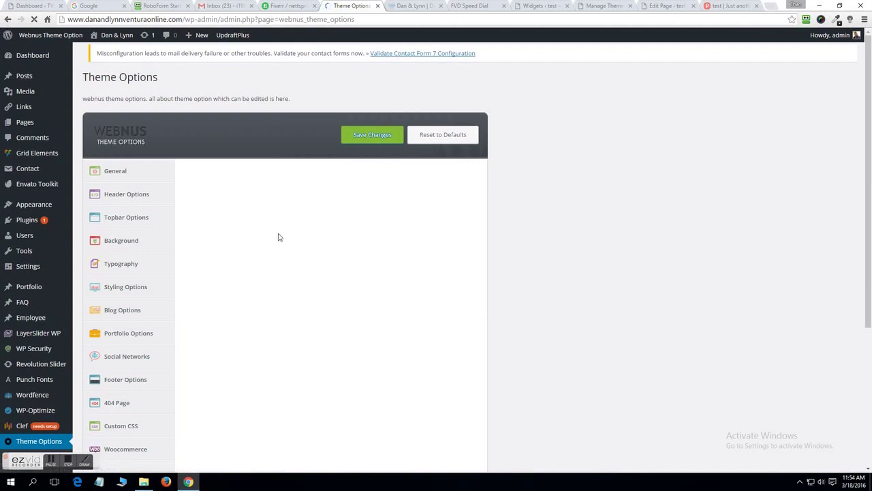
{"action": "scroll", "coordinate": [288, 274], "scroll_direction": "down", "scroll_amount": 2}
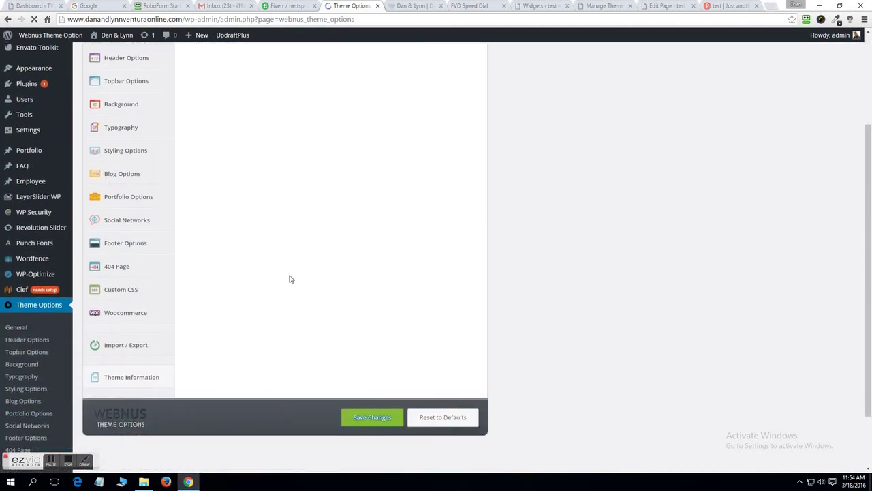
{"action": "scroll", "coordinate": [291, 278], "scroll_direction": "up", "scroll_amount": 1}
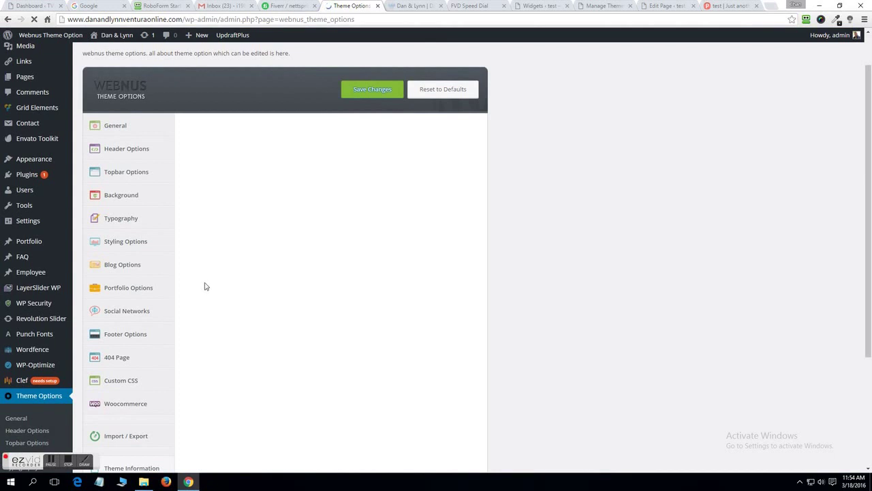
{"action": "scroll", "coordinate": [192, 285], "scroll_direction": "down", "scroll_amount": 3}
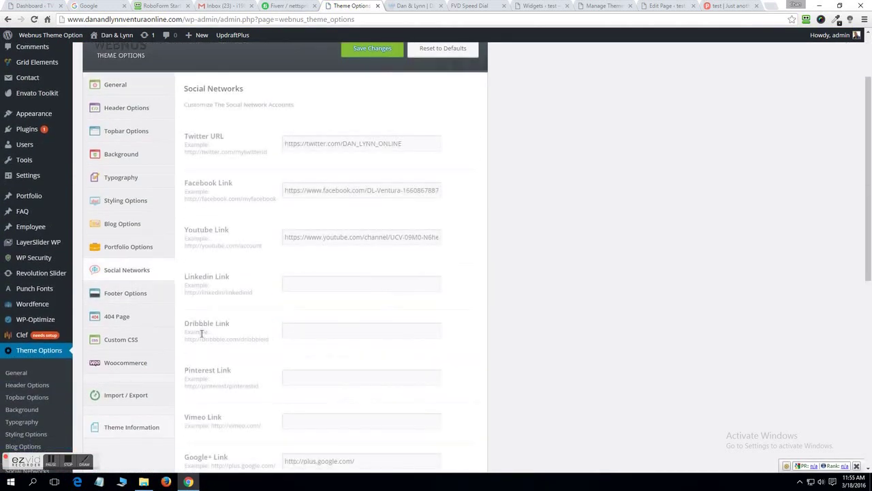
Look through the social network link fields from Twitter to Skype and save the theme options.
{"action": "scroll", "coordinate": [242, 307], "scroll_direction": "down", "scroll_amount": 4}
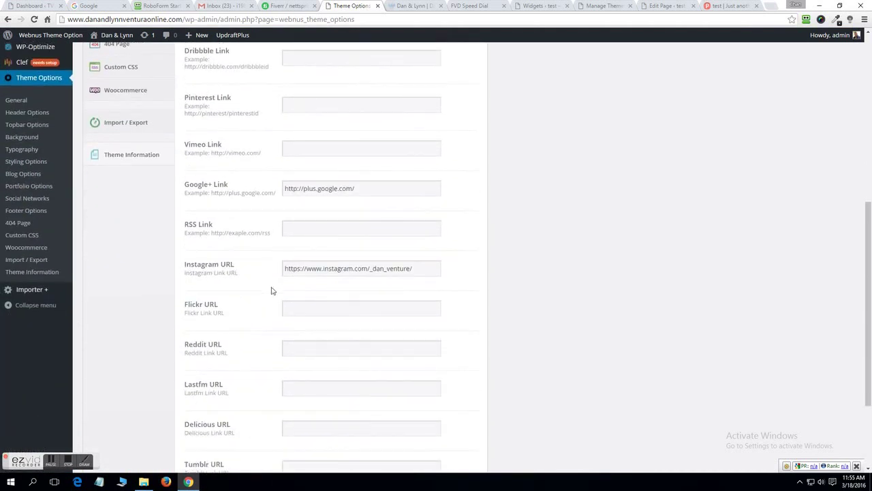
{"action": "scroll", "coordinate": [272, 289], "scroll_direction": "up", "scroll_amount": 4}
{"action": "scroll", "coordinate": [255, 238], "scroll_direction": "down", "scroll_amount": 1}
{"action": "scroll", "coordinate": [254, 237], "scroll_direction": "up", "scroll_amount": 2}
{"action": "scroll", "coordinate": [54, 315], "scroll_direction": "down", "scroll_amount": 2}
{"action": "scroll", "coordinate": [146, 304], "scroll_direction": "up", "scroll_amount": 2}
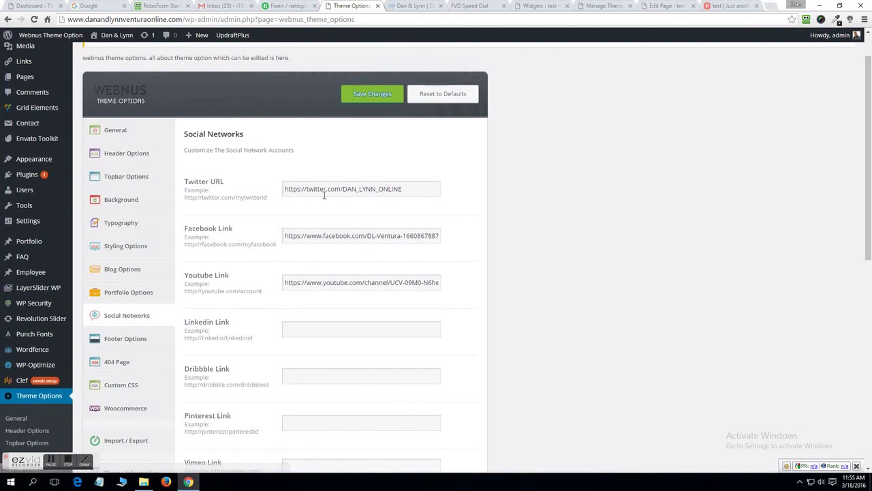
{"action": "scroll", "coordinate": [321, 276], "scroll_direction": "down", "scroll_amount": 5}
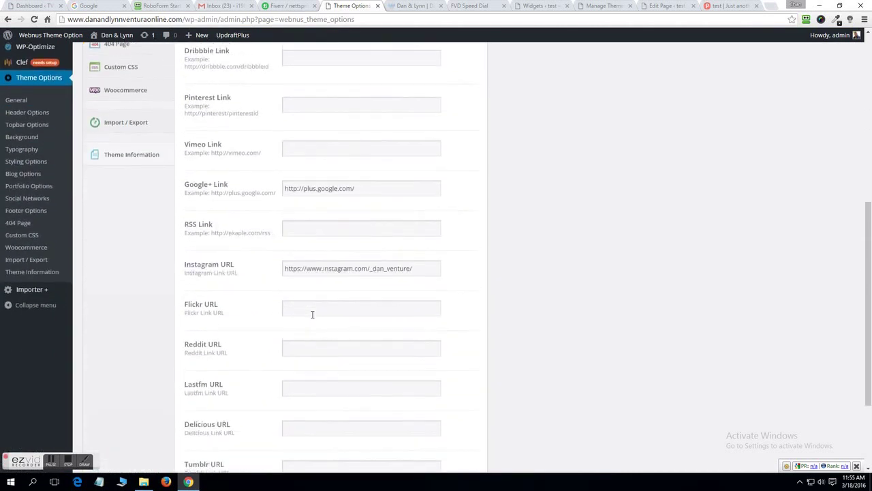
{"action": "scroll", "coordinate": [311, 314], "scroll_direction": "down", "scroll_amount": 2}
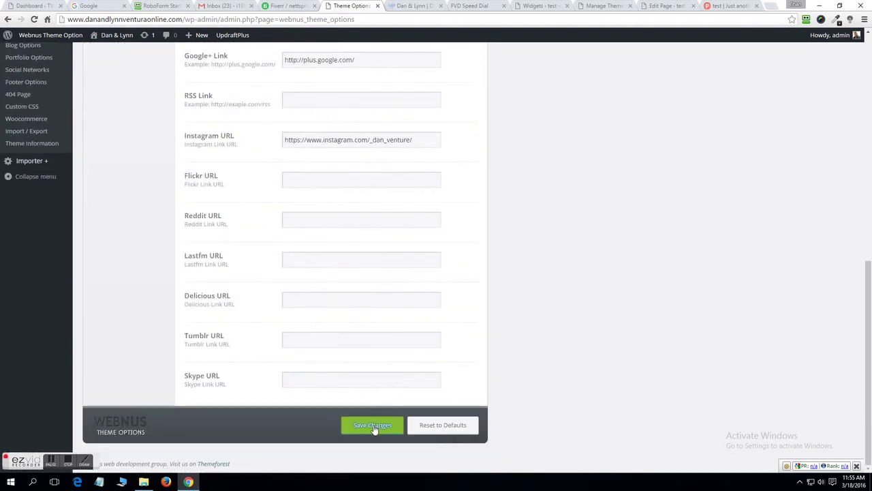
{"action": "left_click", "coordinate": [374, 426]}
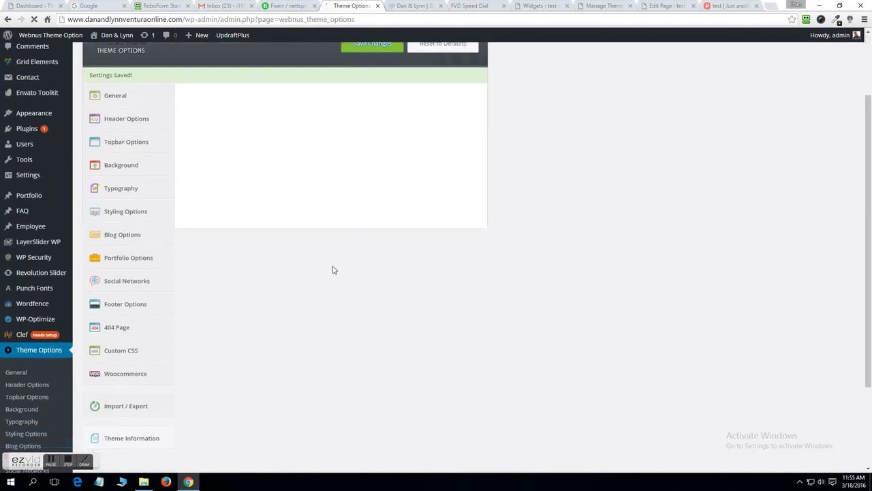
Switch to File Explorer to view the blog_menu image with the menu question, and return to Chrome.
{"action": "left_click", "coordinate": [143, 482]}
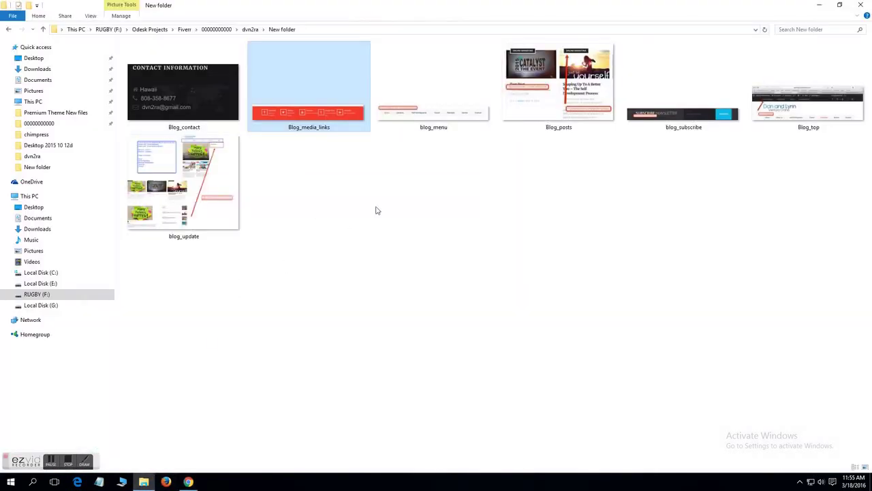
{"action": "left_click", "coordinate": [432, 128]}
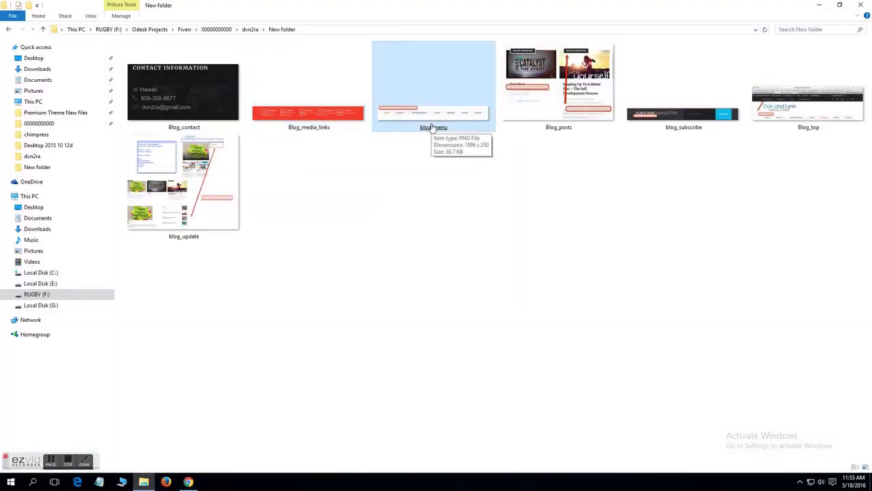
{"action": "double_click", "coordinate": [431, 127]}
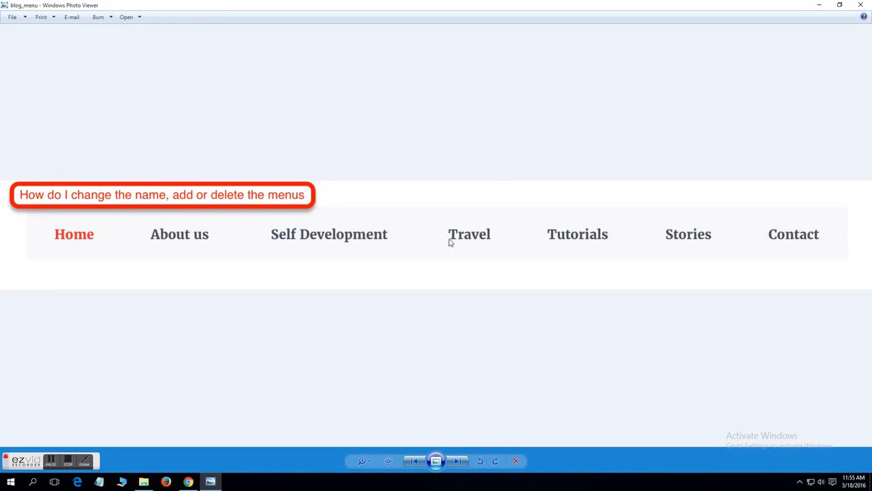
{"action": "left_click", "coordinate": [188, 481]}
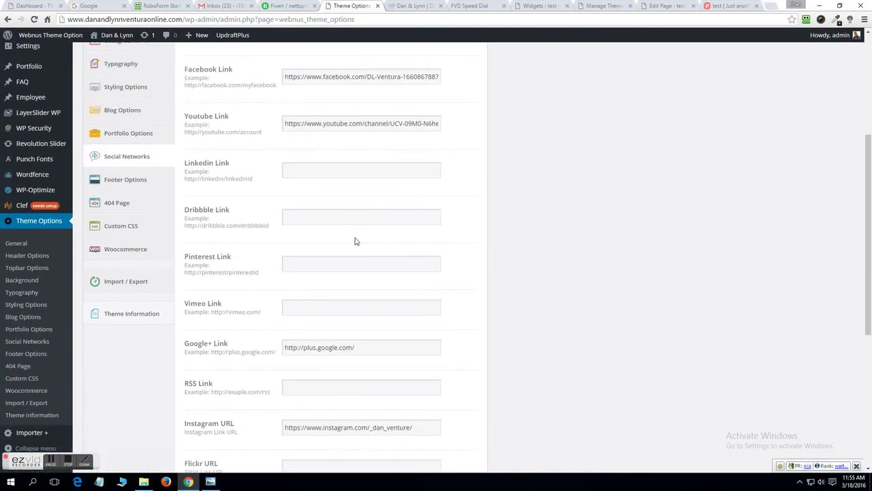
Open the site's Menus settings and load mn1 (Header Menu) for editing.
{"action": "mouse_move", "coordinate": [56, 160]}
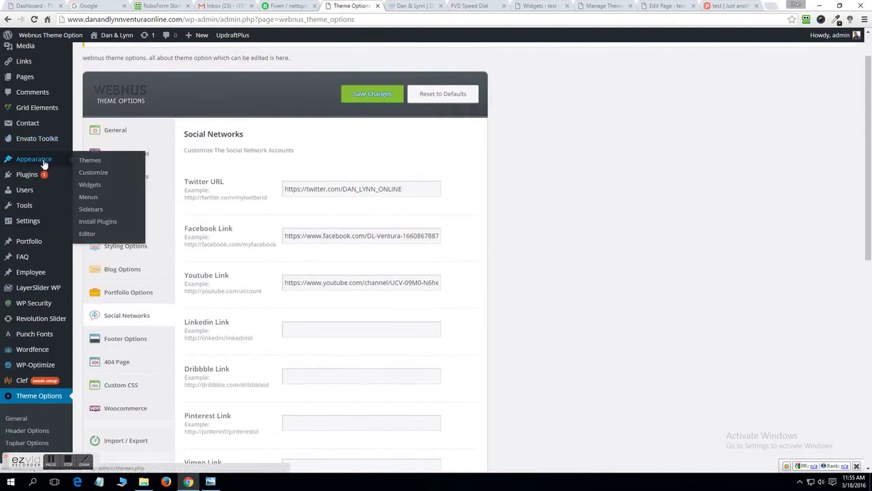
{"action": "left_click", "coordinate": [88, 197]}
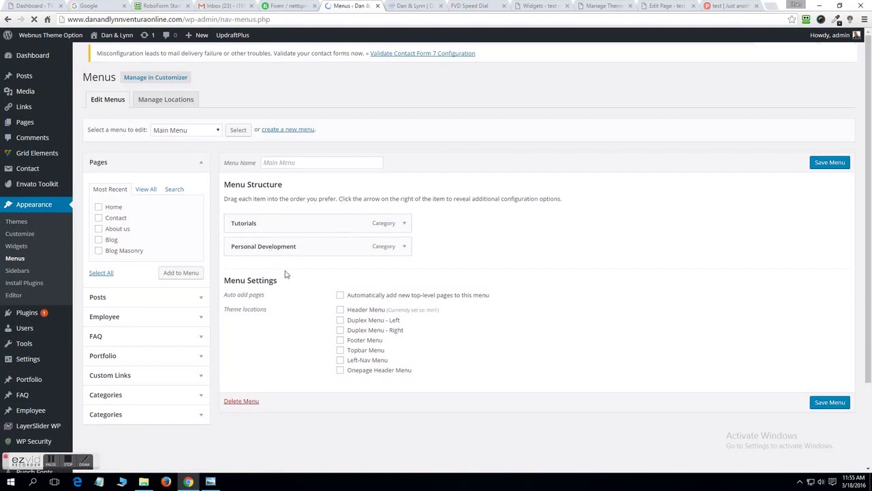
{"action": "left_click", "coordinate": [203, 141]}
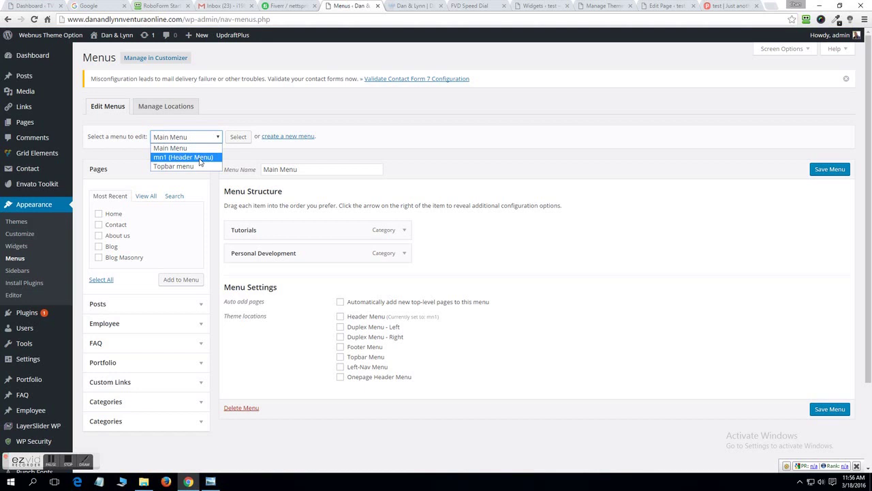
{"action": "left_click", "coordinate": [200, 158]}
{"action": "left_click", "coordinate": [238, 138]}
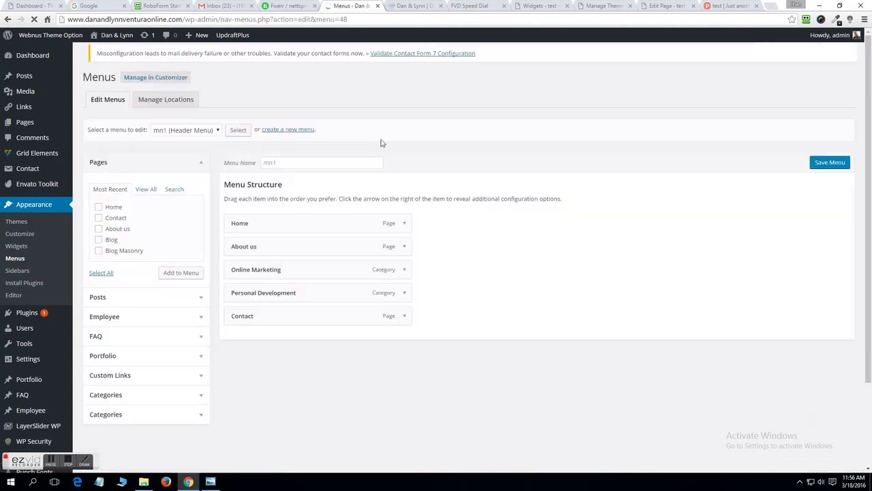
Compare the navigation bar on the live Dan & Lynn homepage with the items in the mn1 menu structure.
{"action": "left_click", "coordinate": [418, 6]}
{"action": "scroll", "coordinate": [436, 125], "scroll_direction": "up", "scroll_amount": 20}
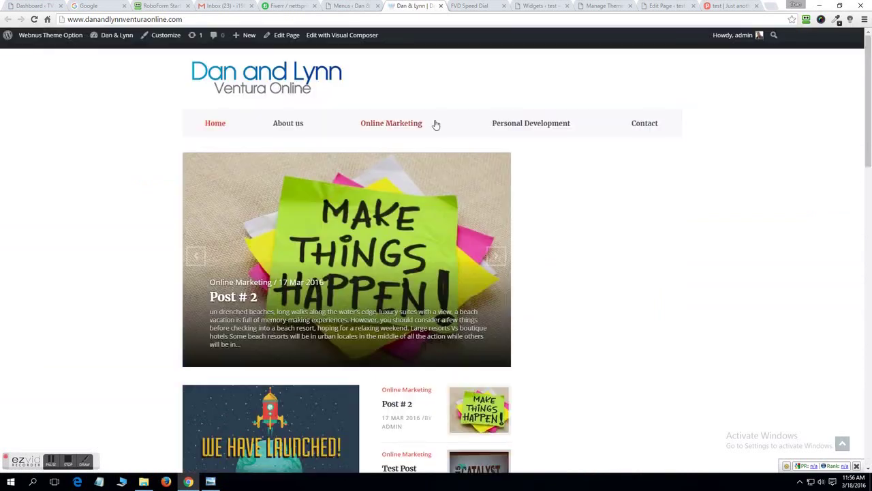
{"action": "left_click", "coordinate": [354, 6]}
{"action": "left_click", "coordinate": [412, 6]}
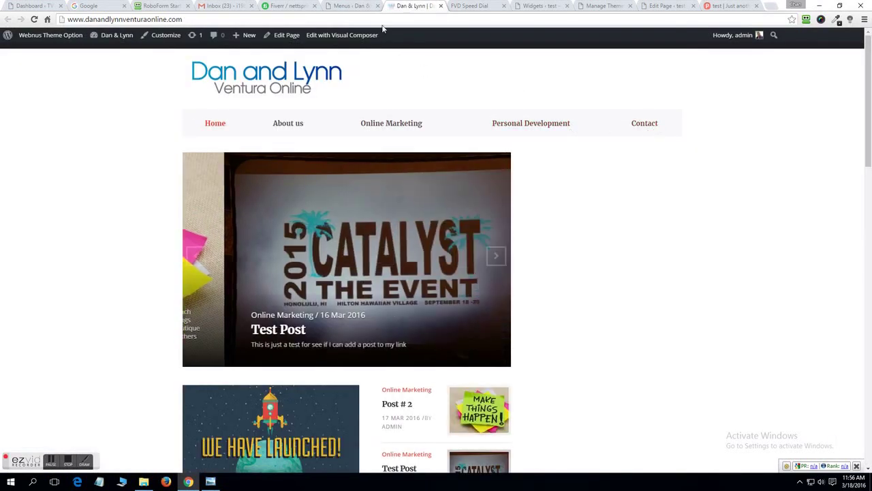
{"action": "left_click", "coordinate": [353, 6]}
{"action": "scroll", "coordinate": [317, 394], "scroll_direction": "down", "scroll_amount": 2}
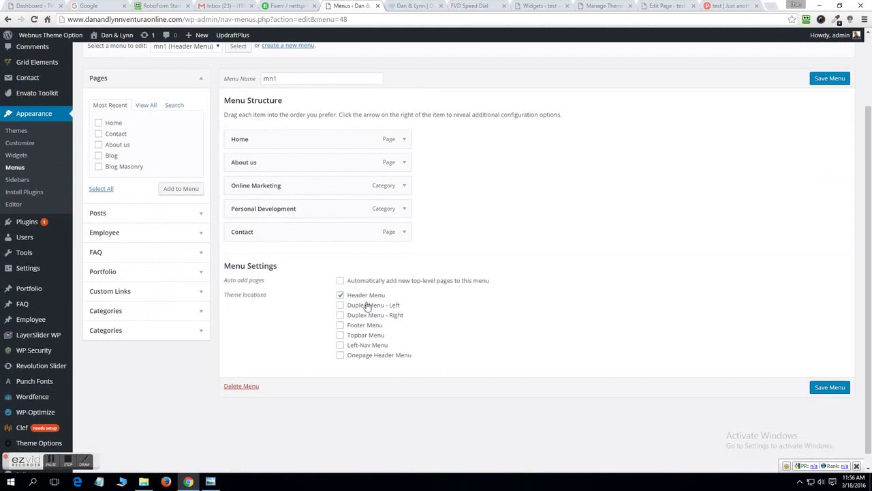
Add only the Blog Masonry page to the mn1 menu, leaving Home and Contact unselected.
{"action": "left_click", "coordinate": [115, 125]}
{"action": "left_click", "coordinate": [114, 135]}
{"action": "left_click", "coordinate": [114, 124]}
{"action": "left_click", "coordinate": [116, 134]}
{"action": "left_click", "coordinate": [114, 167]}
{"action": "left_click", "coordinate": [176, 189]}
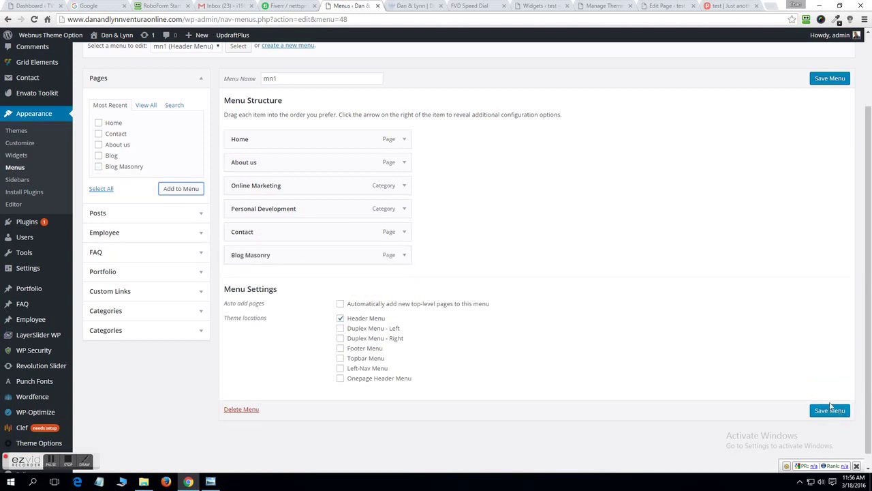
Remove the Blog Masonry item from the mn1 menu and save the menu.
{"action": "left_click", "coordinate": [404, 255]}
{"action": "left_click", "coordinate": [233, 350]}
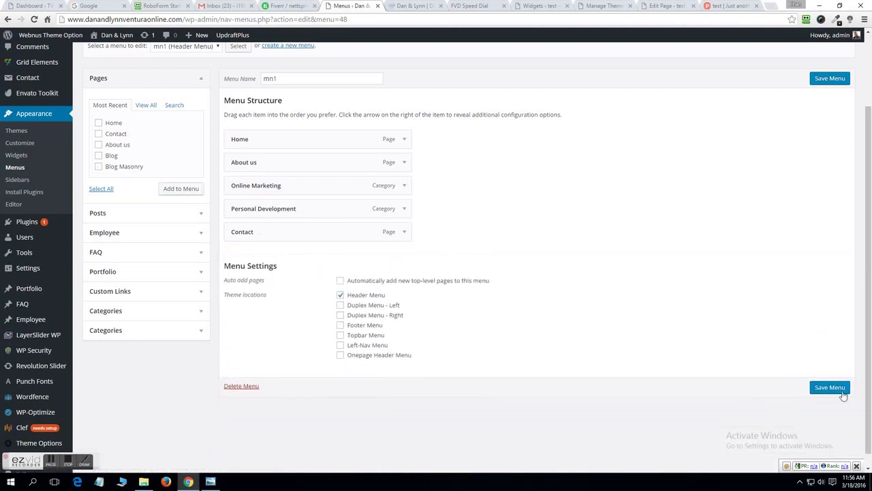
{"action": "left_click", "coordinate": [825, 390]}
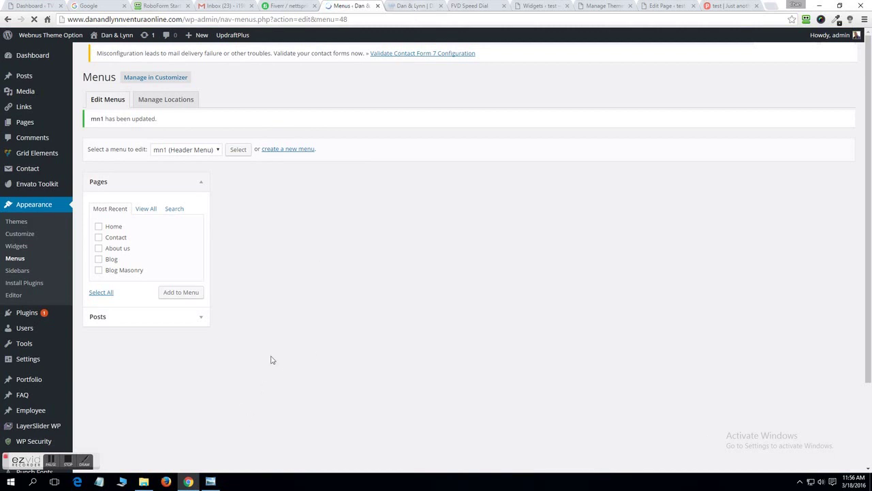
Expand the two Categories boxes one after the other to check which categories can be added to the menu.
{"action": "scroll", "coordinate": [355, 248], "scroll_direction": "up", "scroll_amount": 1}
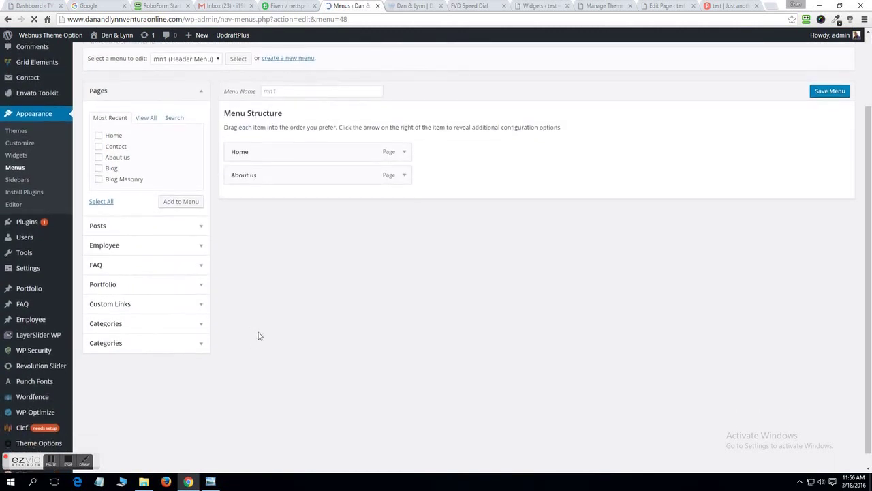
{"action": "scroll", "coordinate": [232, 358], "scroll_direction": "down", "scroll_amount": 2}
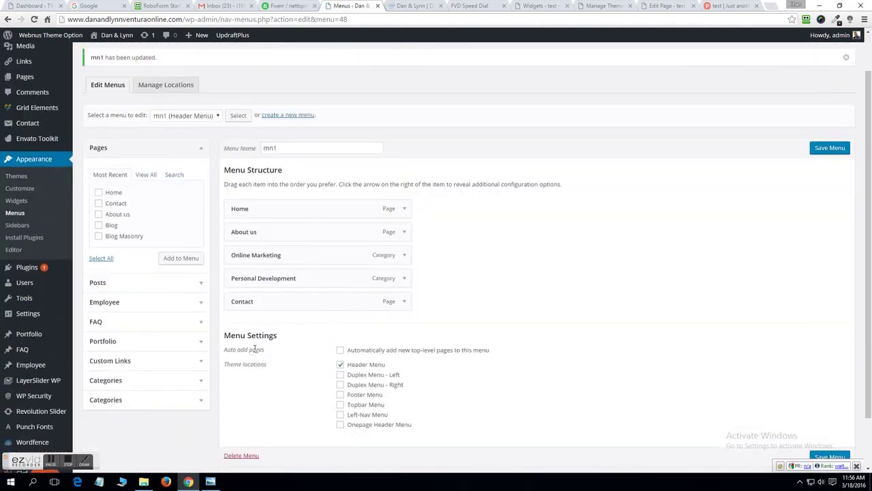
{"action": "left_click", "coordinate": [136, 336]}
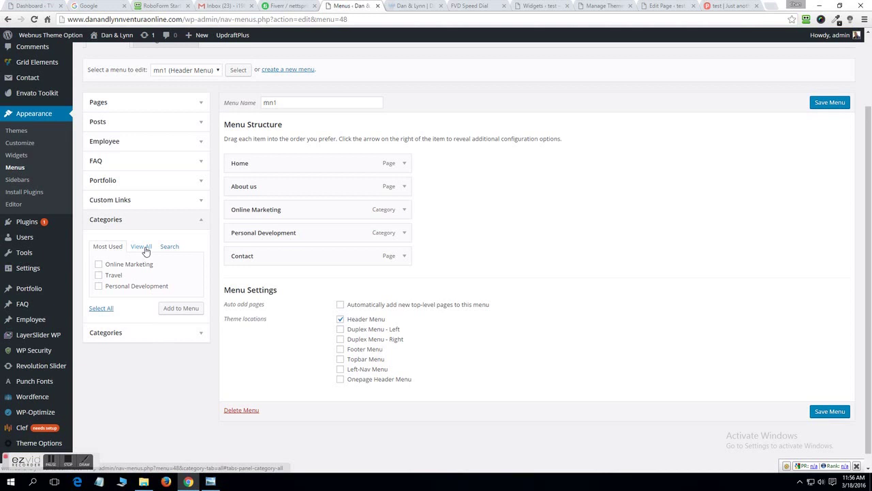
{"action": "left_click", "coordinate": [197, 333]}
{"action": "scroll", "coordinate": [430, 276], "scroll_direction": "up", "scroll_amount": 2}
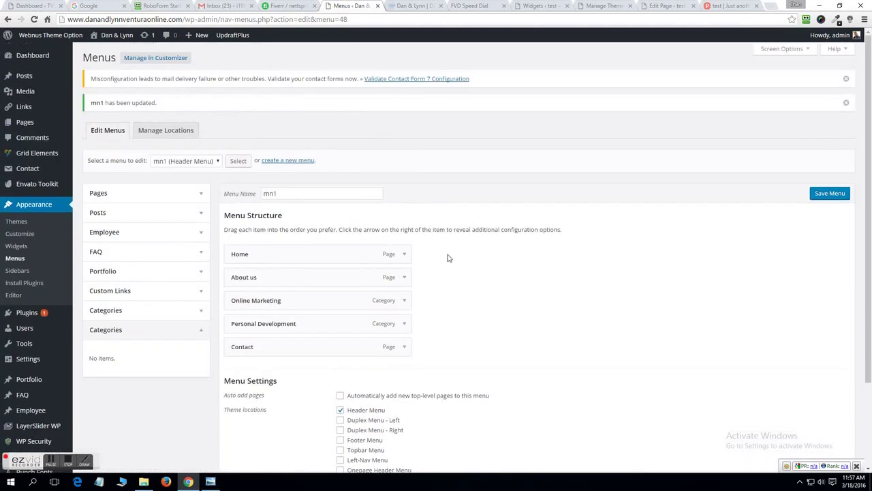
Hide the second, empty Categories box through the screen options.
{"action": "left_click", "coordinate": [780, 50]}
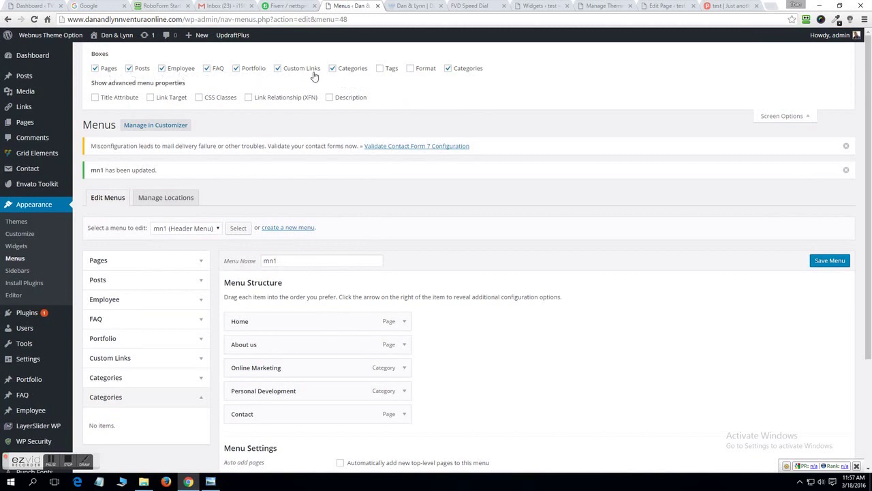
{"action": "left_click", "coordinate": [468, 74]}
{"action": "left_click", "coordinate": [782, 115]}
{"action": "scroll", "coordinate": [352, 175], "scroll_direction": "down", "scroll_amount": 3}
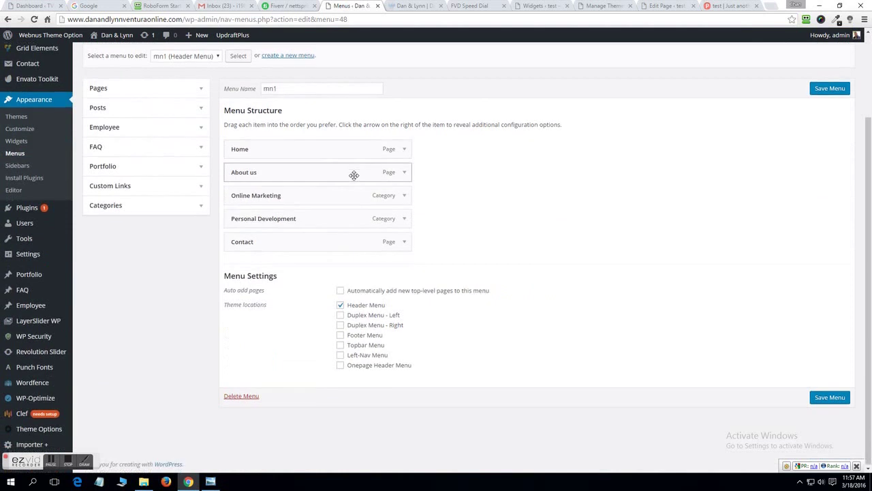
Add the Travel category to the mn1 menu just above Contact, save the menu, and check the live home page.
{"action": "left_click", "coordinate": [163, 233]}
{"action": "left_click", "coordinate": [142, 259]}
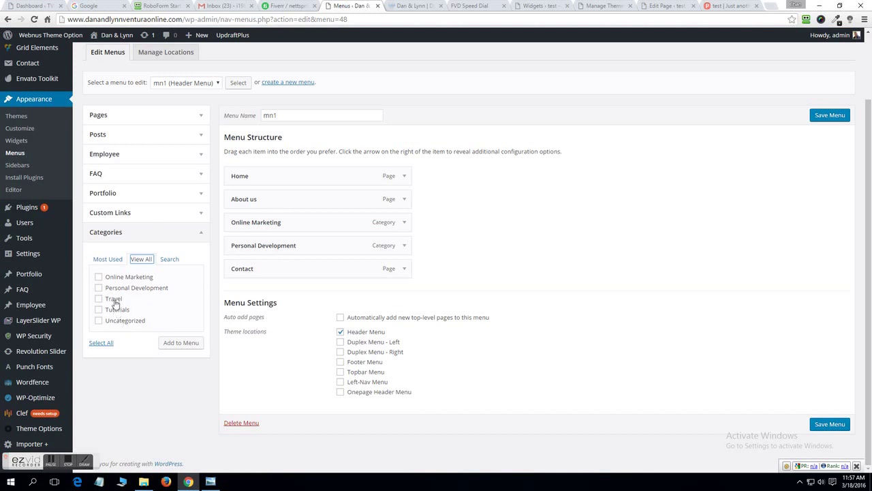
{"action": "left_click", "coordinate": [113, 299]}
{"action": "left_click", "coordinate": [180, 342]}
{"action": "left_click_drag", "start_coordinate": [368, 293], "coordinate": [365, 269]}
{"action": "left_click", "coordinate": [826, 447]}
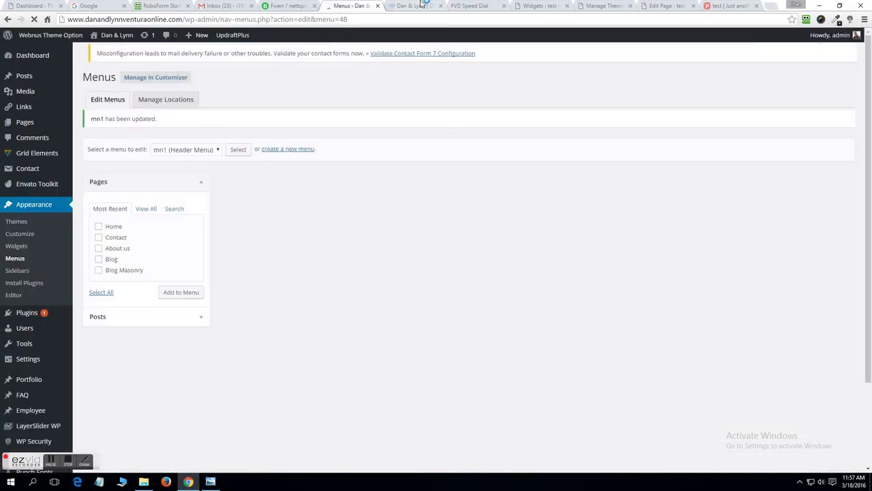
{"action": "left_click", "coordinate": [422, 5]}
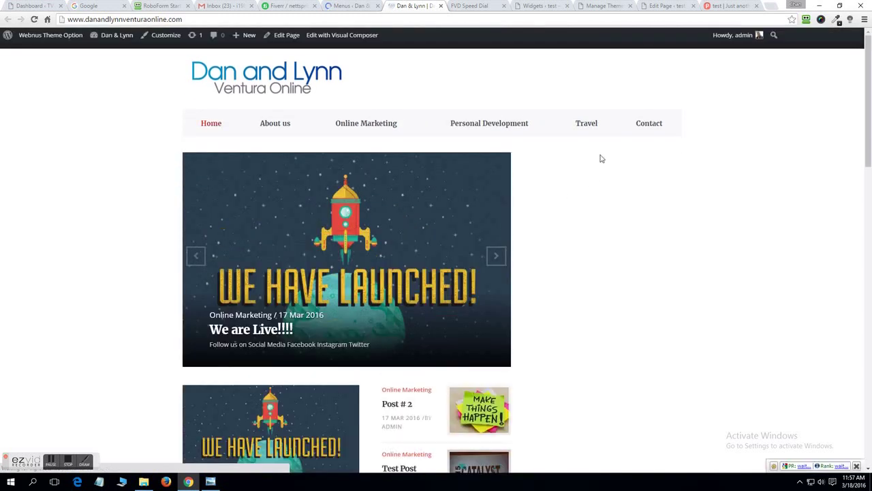
Remove the Travel item from the mn1 menu and save the menu.
{"action": "key", "text": "ctrl+shift+Tab"}
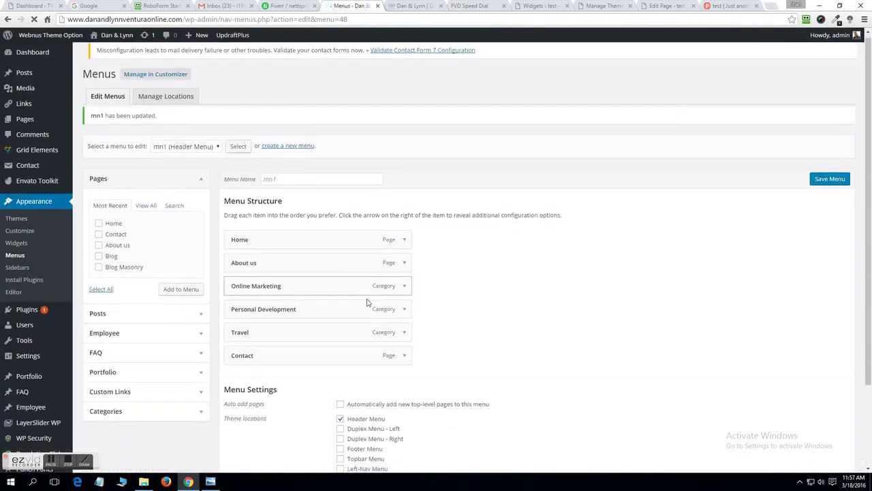
{"action": "scroll", "coordinate": [367, 302], "scroll_direction": "down", "scroll_amount": 3}
{"action": "left_click", "coordinate": [405, 241]}
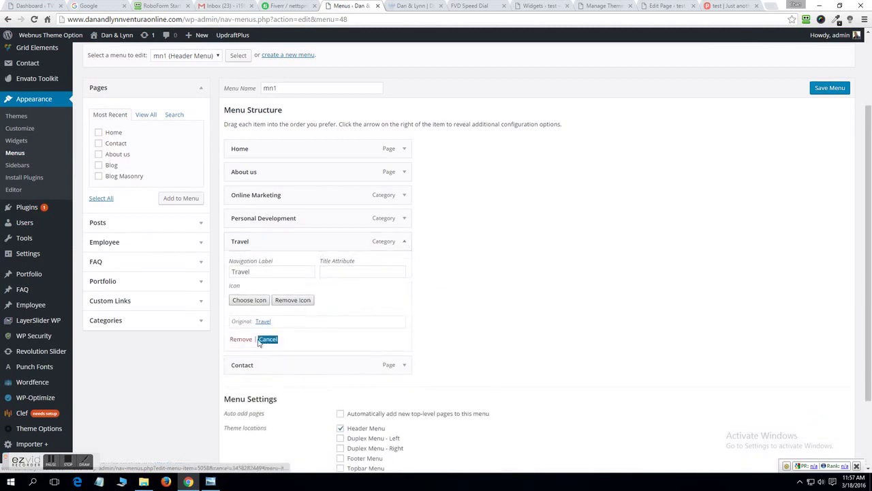
{"action": "left_click", "coordinate": [240, 339]}
{"action": "left_click", "coordinate": [823, 92]}
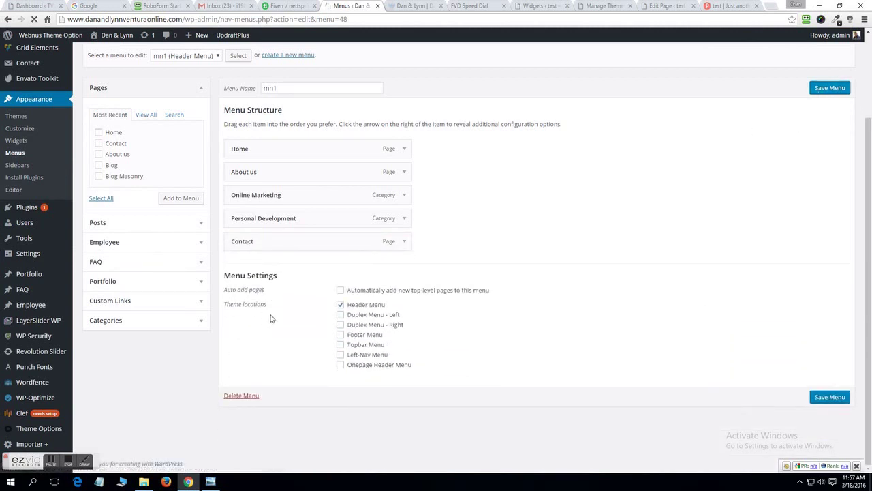
Open the Blog_posts image from the New folder directory and review its annotations alongside the live home page.
{"action": "left_click", "coordinate": [144, 481]}
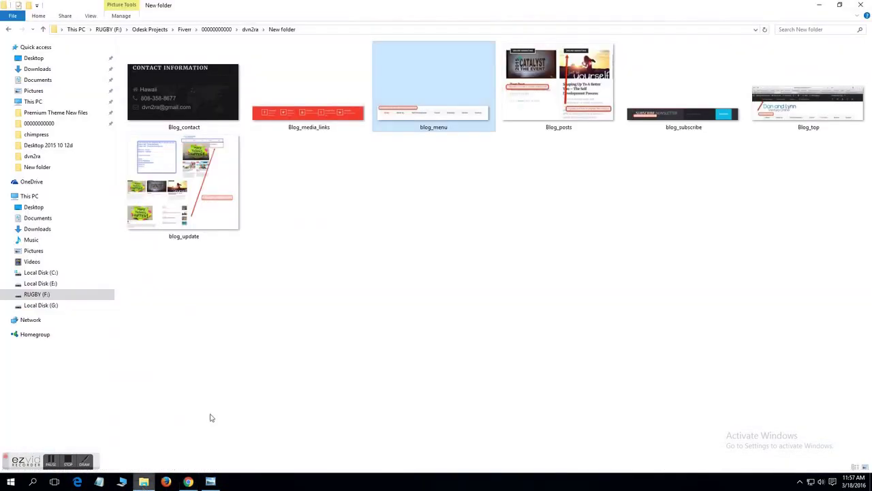
{"action": "double_click", "coordinate": [533, 113]}
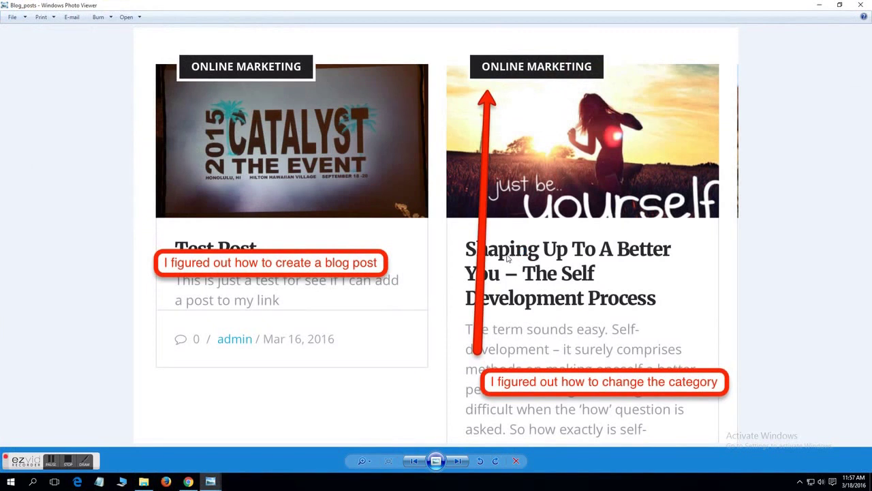
{"action": "left_click", "coordinate": [188, 481]}
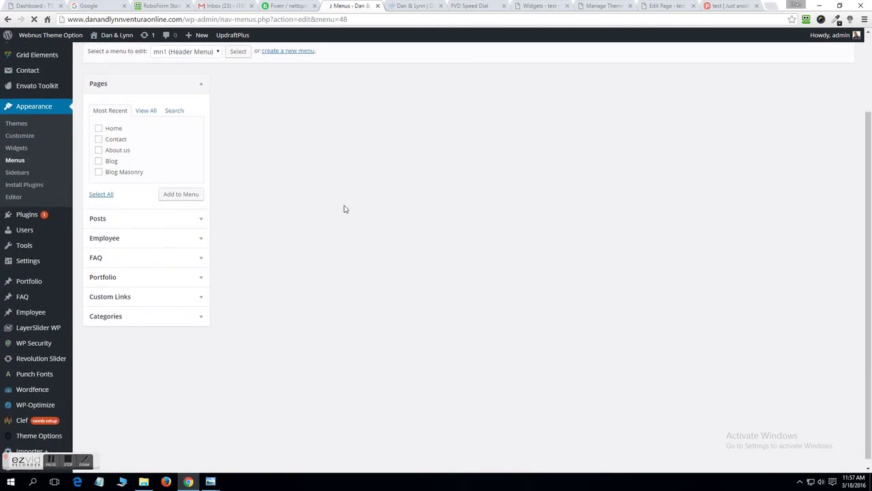
{"action": "key", "text": "ctrl+Tab"}
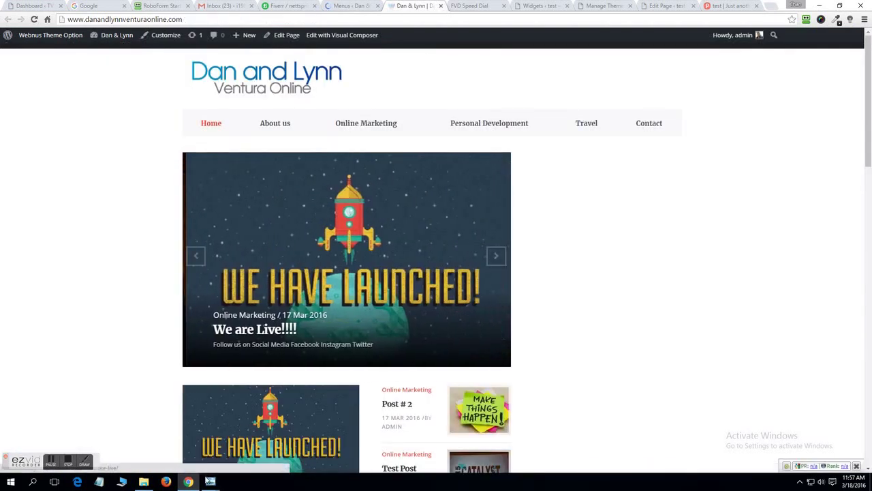
{"action": "mouse_move", "coordinate": [210, 481]}
{"action": "left_click", "coordinate": [250, 447]}
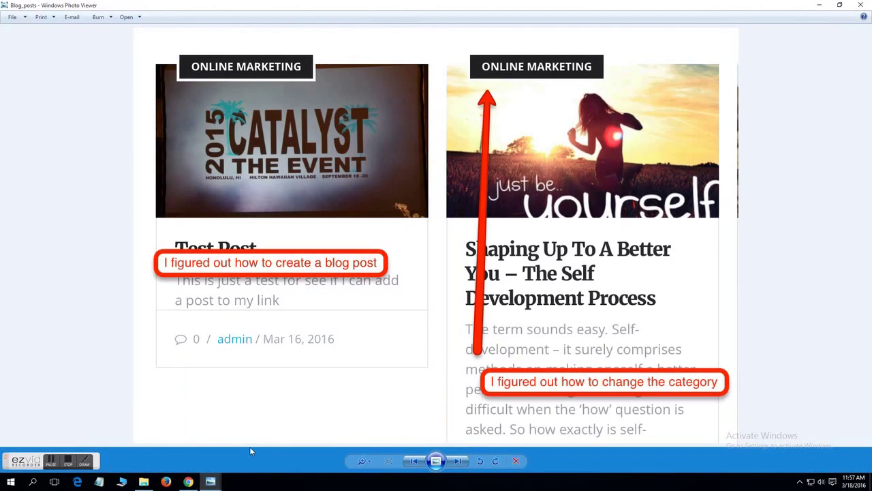
{"action": "left_click", "coordinate": [188, 481]}
Look over the post sections on the live home page and open that page for editing.
{"action": "scroll", "coordinate": [380, 225], "scroll_direction": "down", "scroll_amount": 3}
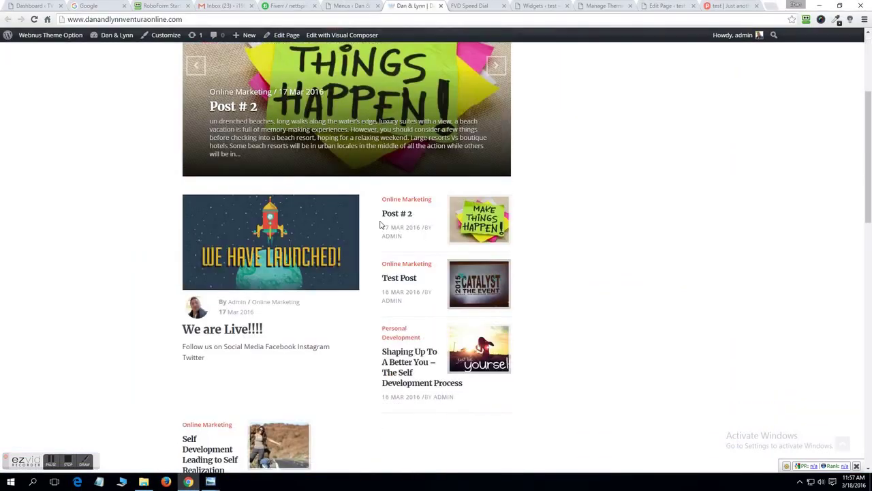
{"action": "scroll", "coordinate": [381, 225], "scroll_direction": "down", "scroll_amount": 10}
{"action": "scroll", "coordinate": [354, 239], "scroll_direction": "up", "scroll_amount": 4}
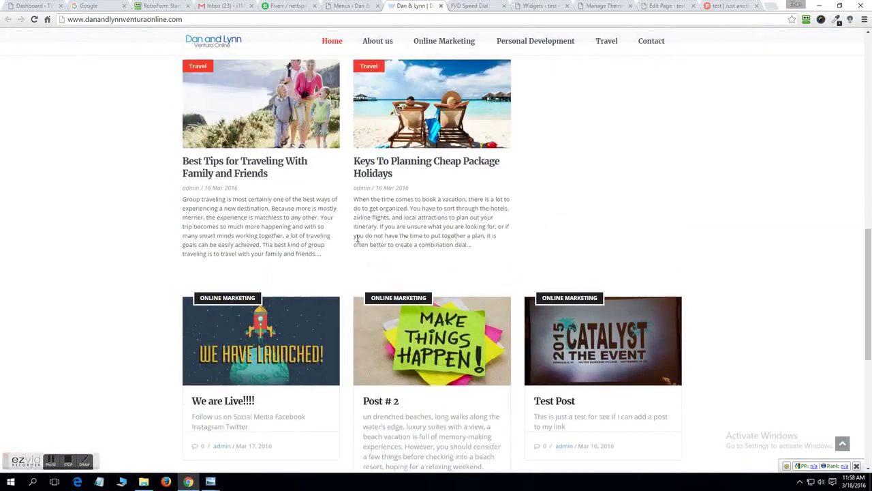
{"action": "scroll", "coordinate": [356, 238], "scroll_direction": "up", "scroll_amount": 10}
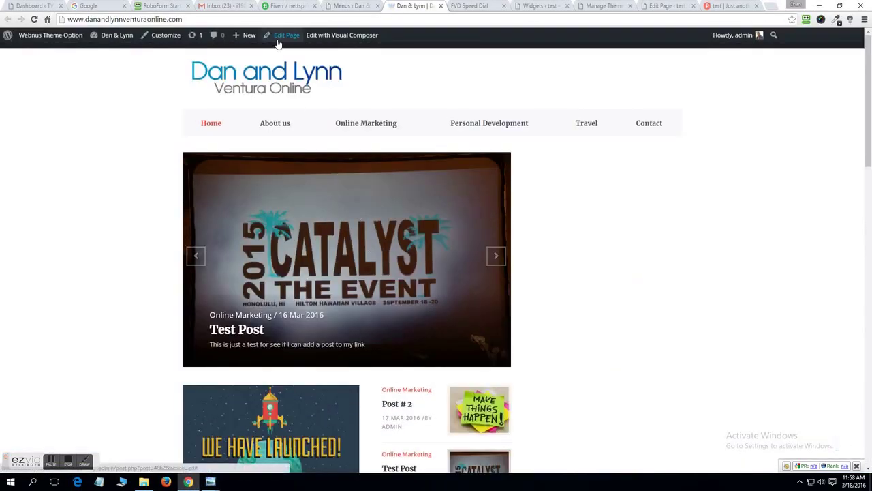
{"action": "left_click", "coordinate": [280, 35]}
Open the Blog_top image from the folder to read the question about the top bar, and close it.
{"action": "left_click", "coordinate": [144, 482]}
{"action": "double_click", "coordinate": [705, 123]}
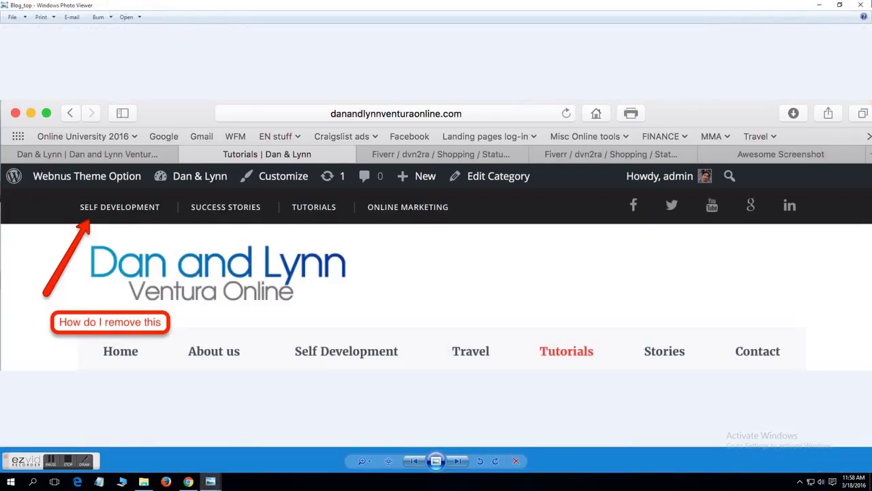
{"action": "key", "text": "alt+F4"}
{"action": "double_click", "coordinate": [824, 87]}
{"action": "key", "text": "alt+F4"}
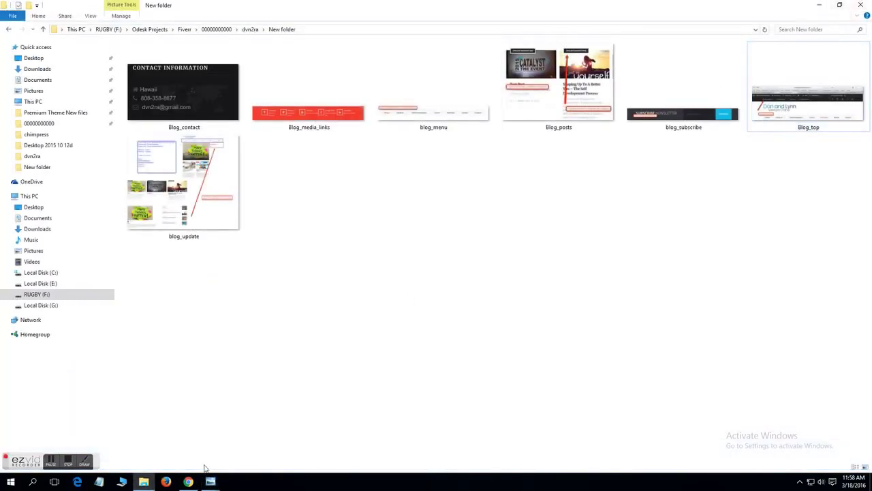
Return to the menu editor in Chrome and load the Topbar menu for editing.
{"action": "left_click", "coordinate": [188, 481]}
{"action": "left_click", "coordinate": [365, 4]}
{"action": "left_click", "coordinate": [185, 161]}
{"action": "left_click", "coordinate": [176, 190]}
{"action": "left_click", "coordinate": [238, 160]}
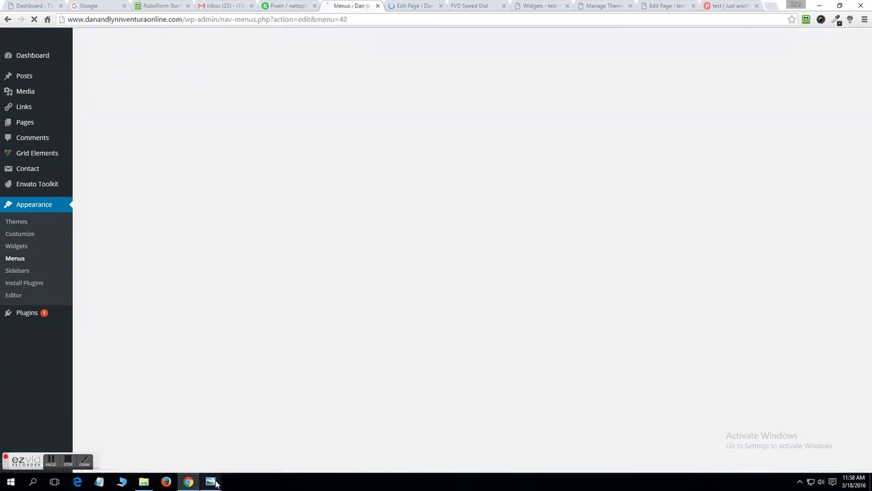
Reopen the Blog_top image to examine its top bar links, and return to the menu editor.
{"action": "mouse_move", "coordinate": [213, 480]}
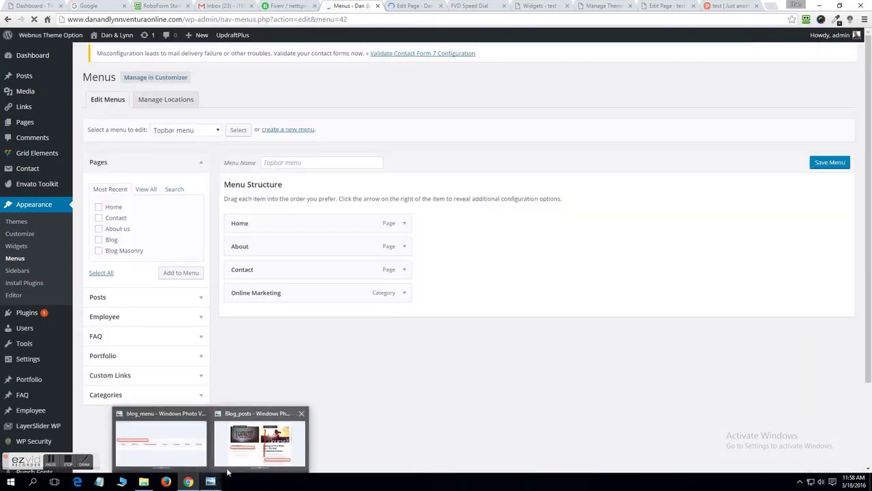
{"action": "left_click", "coordinate": [153, 481]}
{"action": "double_click", "coordinate": [784, 130]}
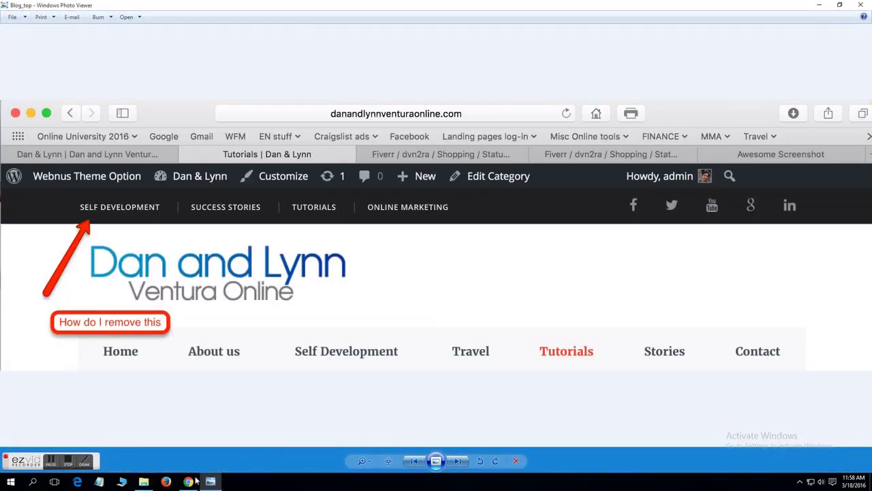
{"action": "left_click", "coordinate": [196, 480]}
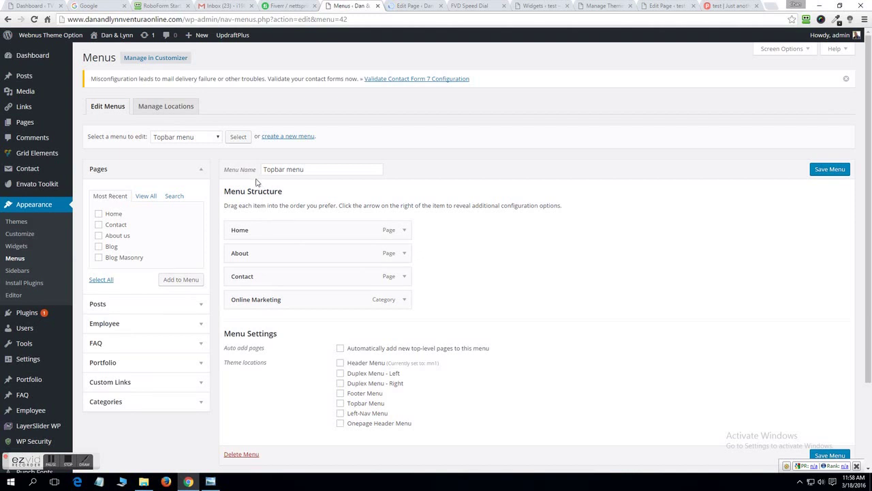
Try assigning the Topbar menu to the Topbar Menu location, and switch back to mn1 (Header Menu) without saving.
{"action": "left_click", "coordinate": [340, 404]}
{"action": "left_click", "coordinate": [186, 136]}
{"action": "left_click", "coordinate": [197, 156]}
{"action": "left_click", "coordinate": [238, 136]}
{"action": "left_click", "coordinate": [441, 91]}
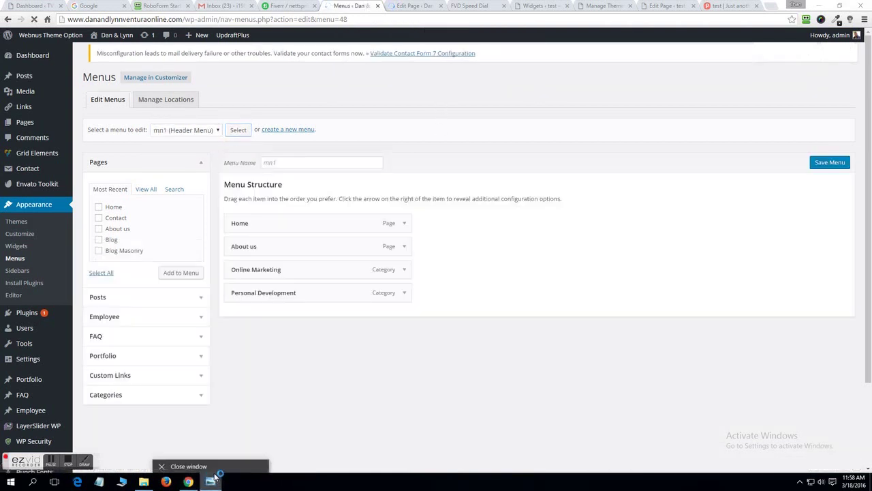
Open the blog_update image to review the requested category and menu changes, close it, and return to Chrome.
{"action": "left_click", "coordinate": [145, 482]}
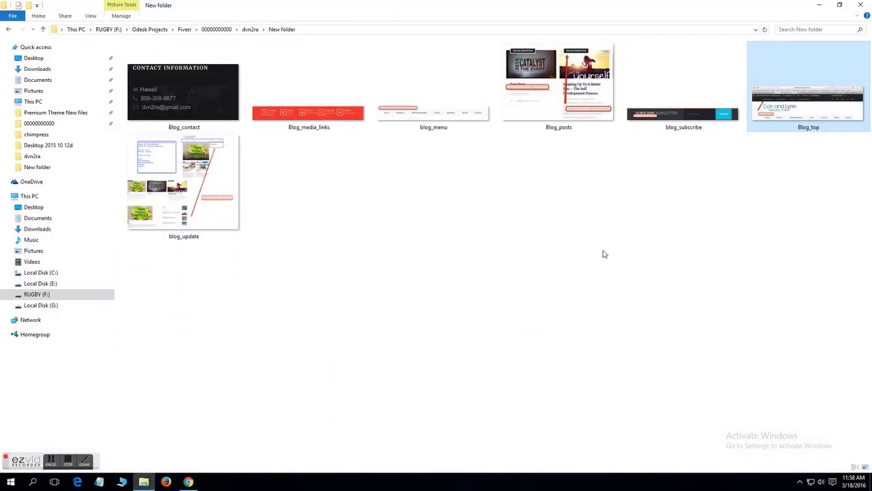
{"action": "double_click", "coordinate": [220, 150]}
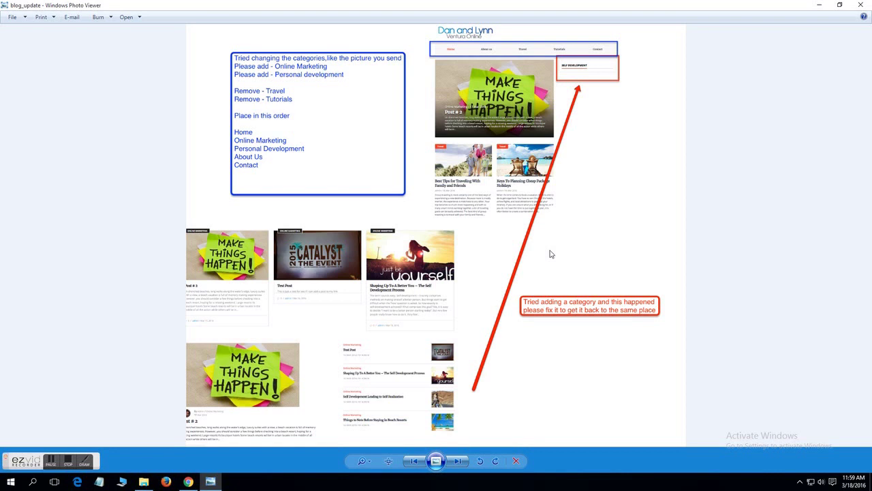
{"action": "left_click", "coordinate": [860, 5]}
{"action": "left_click", "coordinate": [188, 482]}
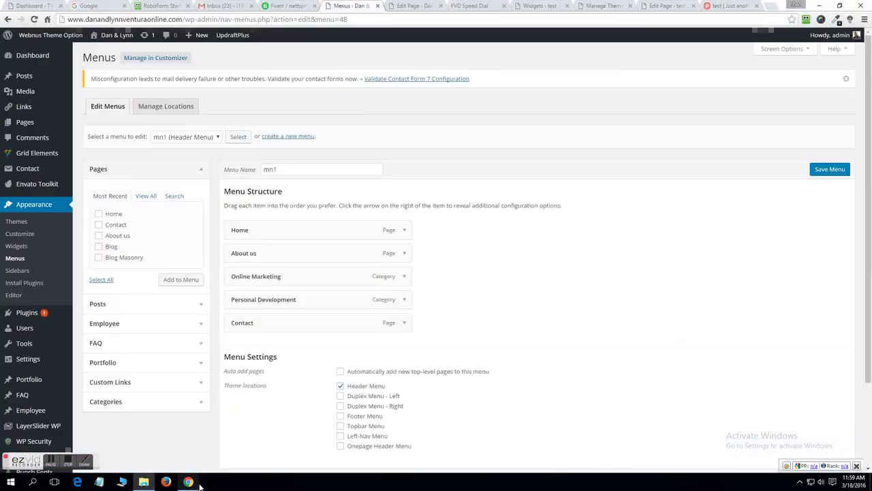
Open the live site in a new tab from the Home page editor and view its home page.
{"action": "left_click", "coordinate": [417, 5]}
{"action": "left_click", "coordinate": [443, 5]}
{"action": "left_click", "coordinate": [416, 5]}
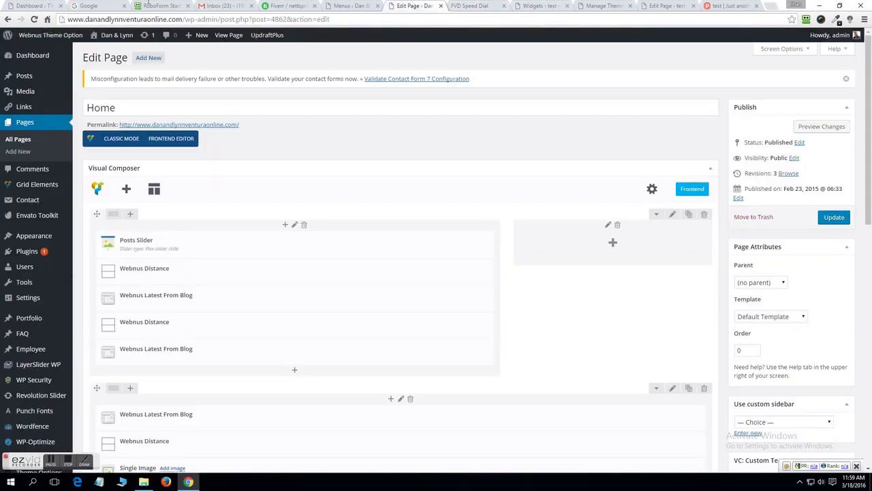
{"action": "middle_click", "coordinate": [124, 35]}
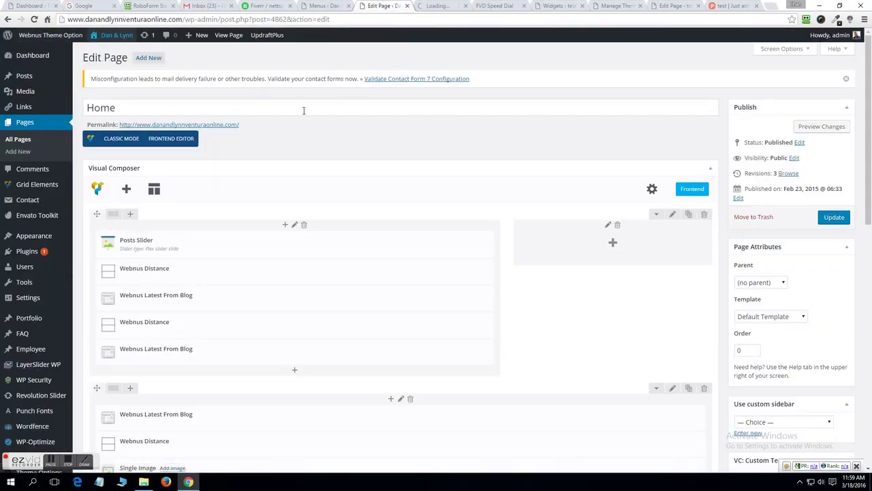
{"action": "left_click", "coordinate": [450, 5]}
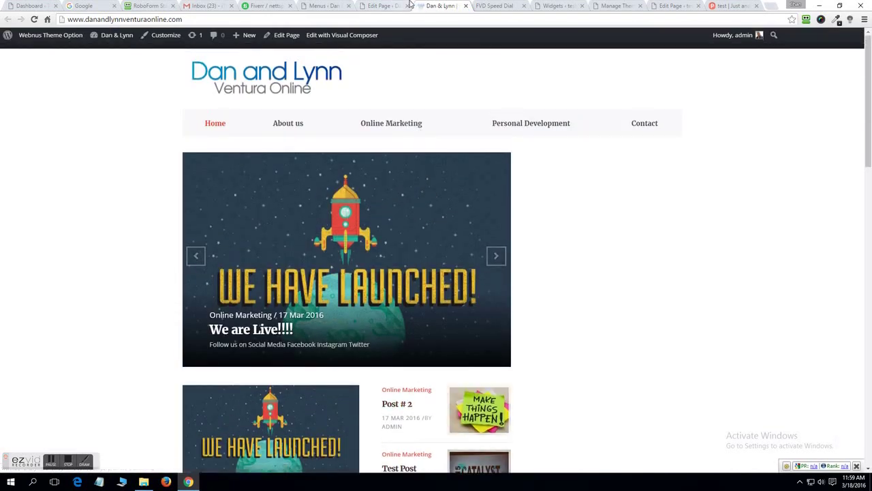
Back in the Home page editor, inspect the elements available for the empty second column and close the list.
{"action": "left_click", "coordinate": [402, 5]}
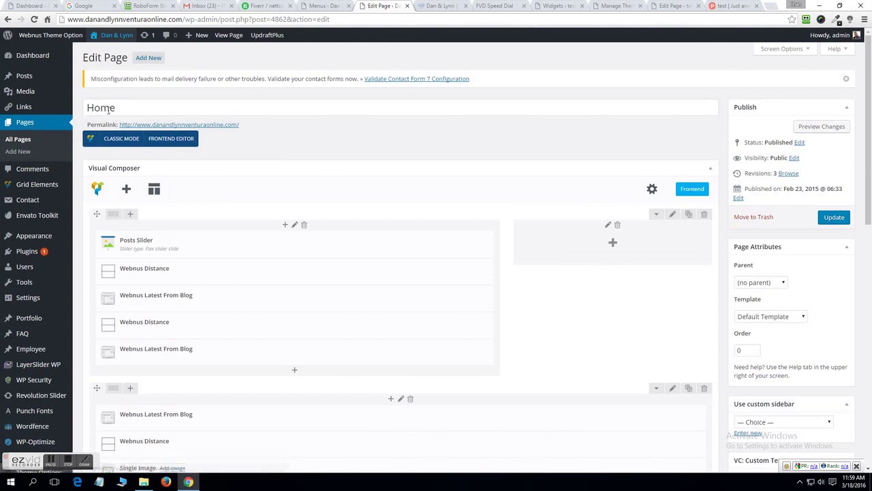
{"action": "left_click", "coordinate": [614, 244]}
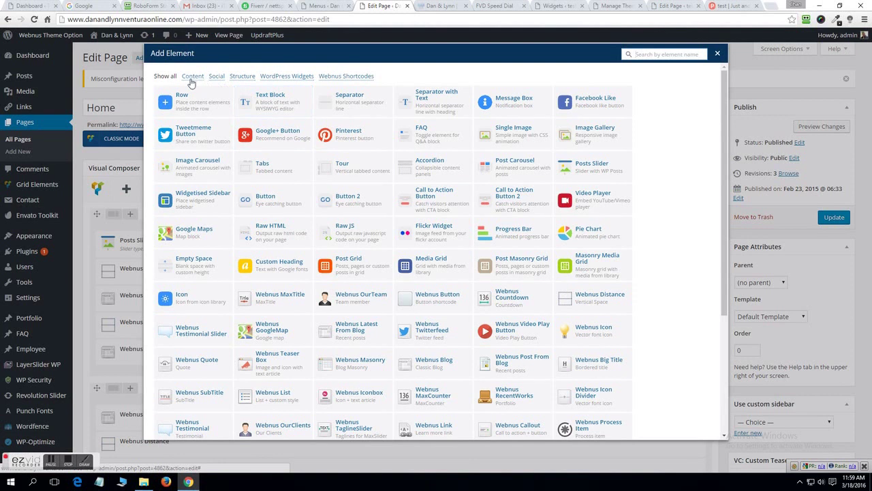
{"action": "left_click", "coordinate": [718, 54]}
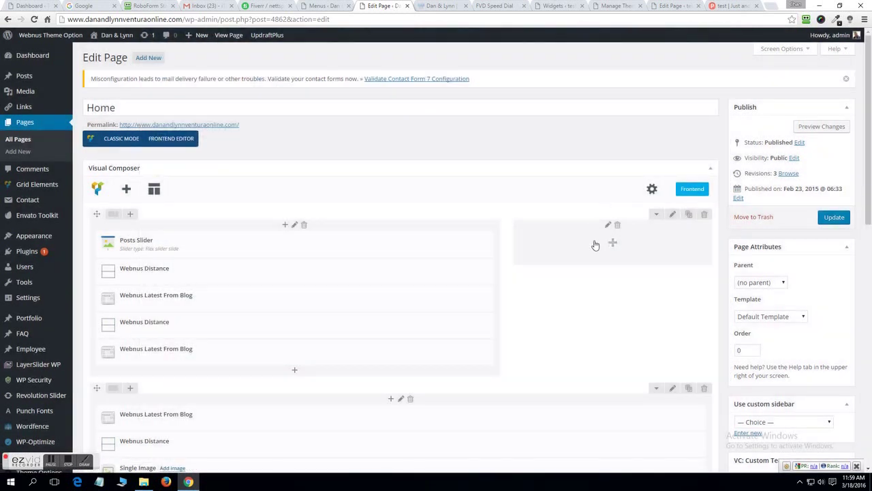
Switch to the test site's front page and open it for editing.
{"action": "left_click", "coordinate": [675, 5]}
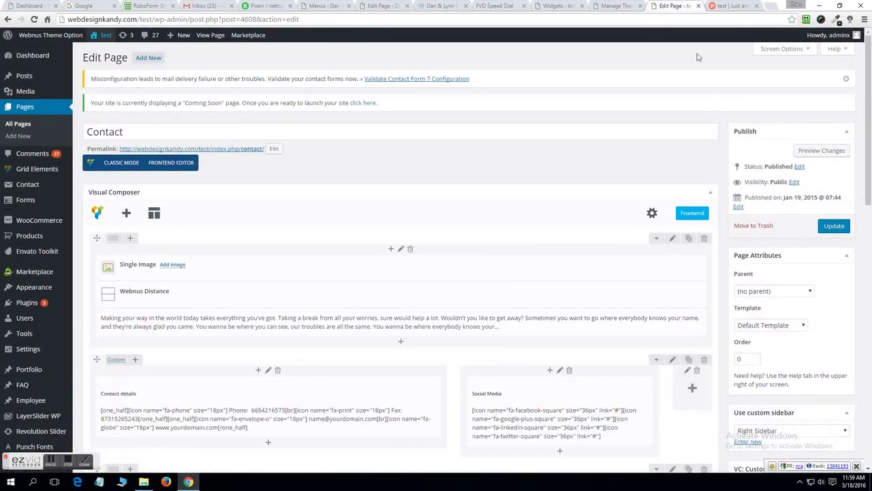
{"action": "left_click", "coordinate": [733, 5]}
{"action": "left_click", "coordinate": [271, 38]}
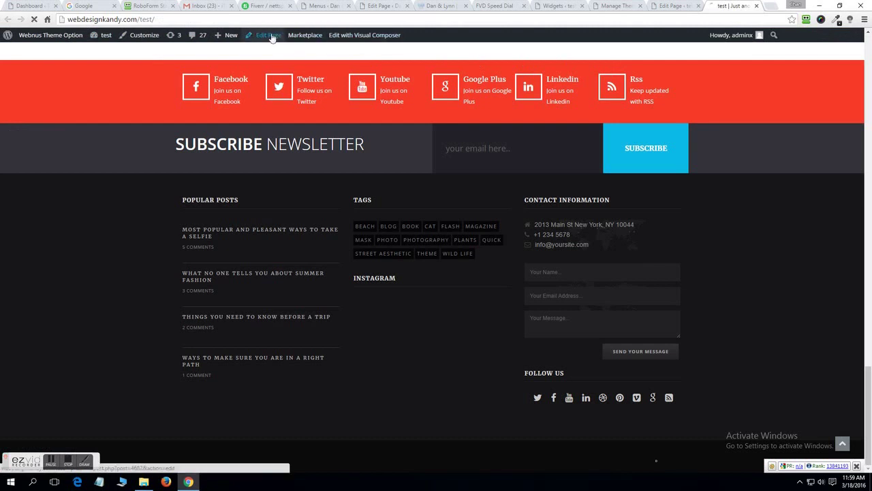
Close the test site's Manage Themes tab and its older Edit Page tab.
{"action": "left_click", "coordinate": [675, 6]}
{"action": "left_click", "coordinate": [617, 7]}
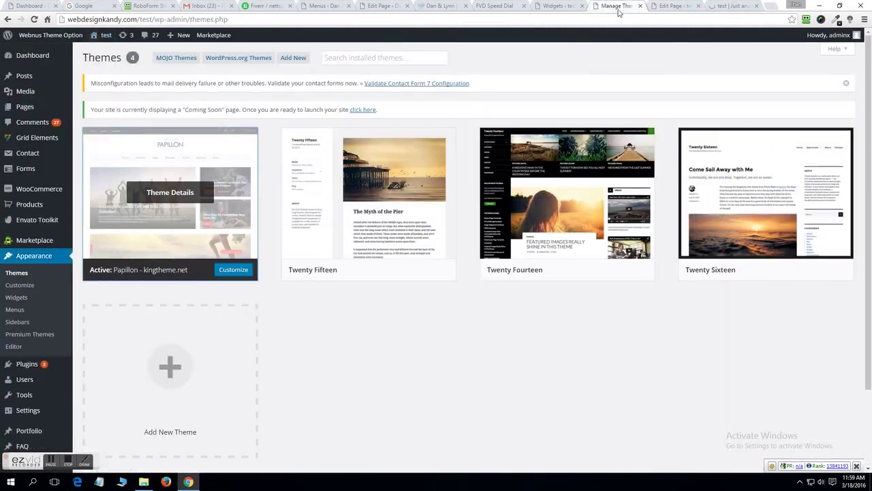
{"action": "left_click", "coordinate": [639, 7]}
{"action": "left_click", "coordinate": [675, 6]}
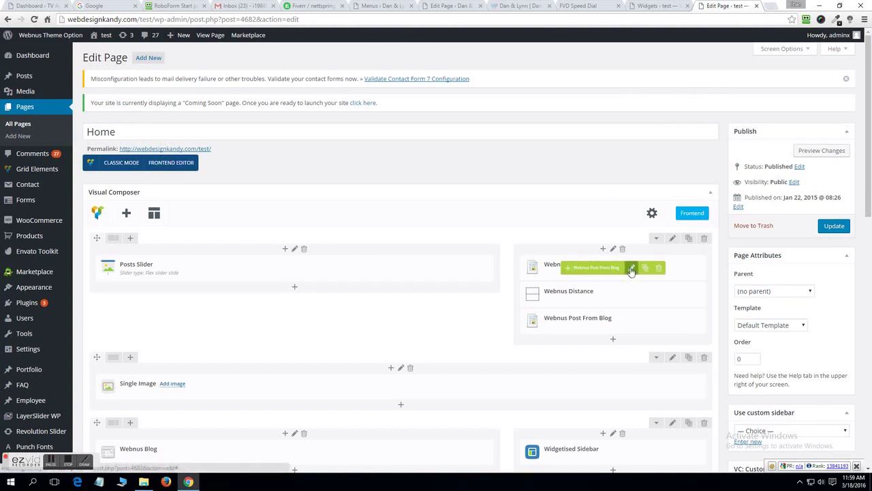
On the test site's Home page, open the first Webnus Post From Blog element's settings, close them, and look over the remaining layout.
{"action": "left_click", "coordinate": [632, 265]}
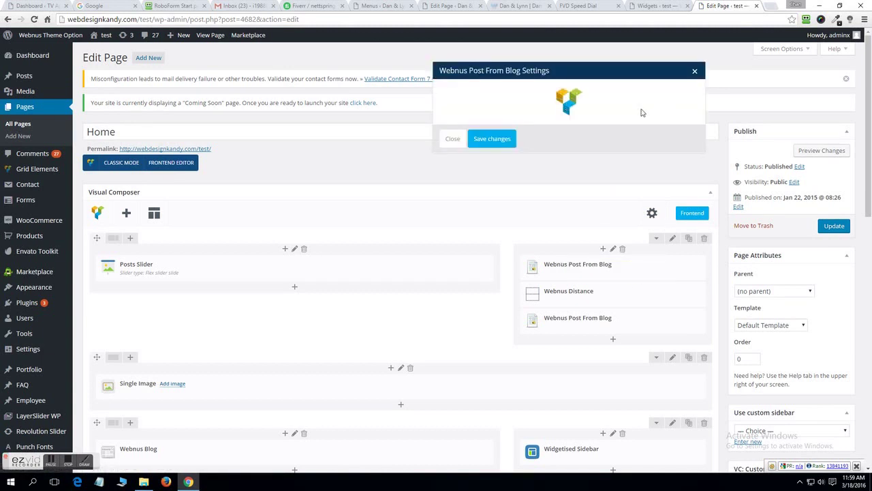
{"action": "left_click", "coordinate": [455, 147]}
{"action": "scroll", "coordinate": [113, 266], "scroll_direction": "down", "scroll_amount": 1}
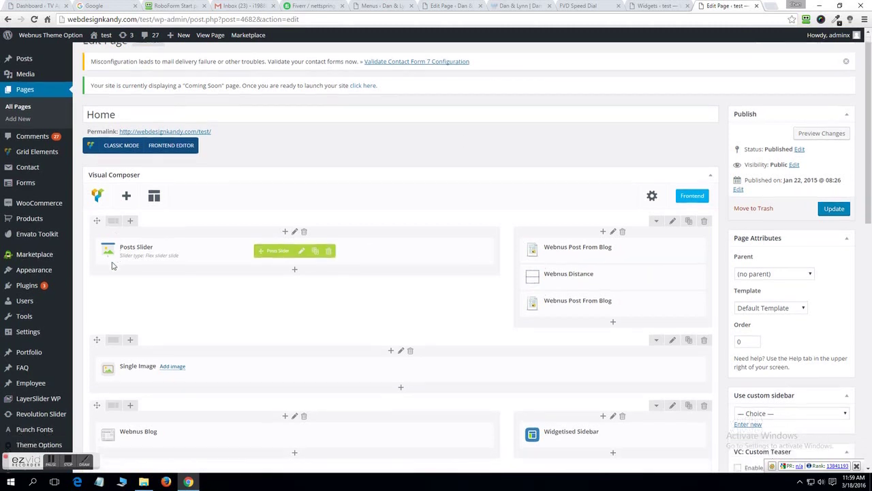
{"action": "scroll", "coordinate": [113, 265], "scroll_direction": "down", "scroll_amount": 3}
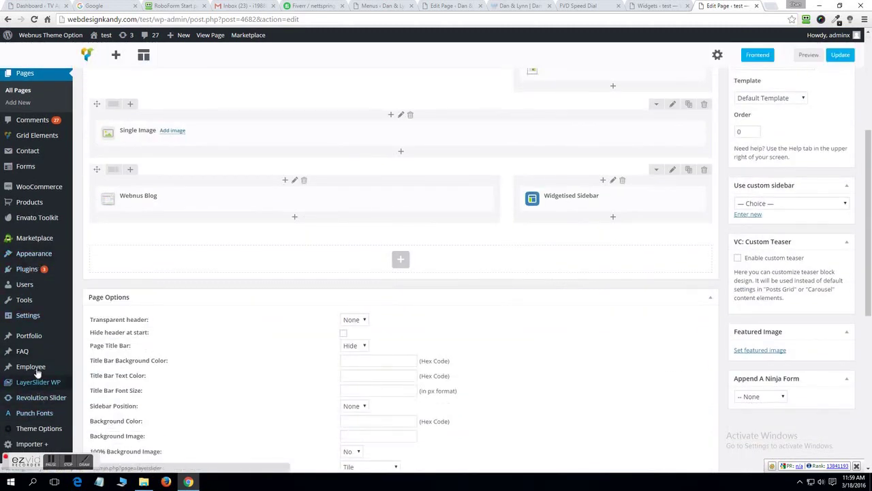
Open the test site's Reading settings and choose Home 4 as the static front page.
{"action": "left_click", "coordinate": [90, 341]}
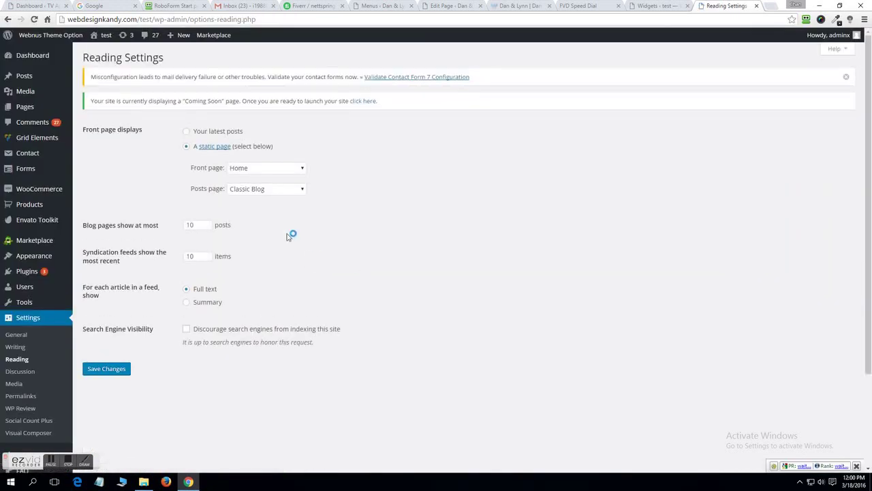
{"action": "left_click", "coordinate": [271, 170]}
{"action": "left_click", "coordinate": [273, 269]}
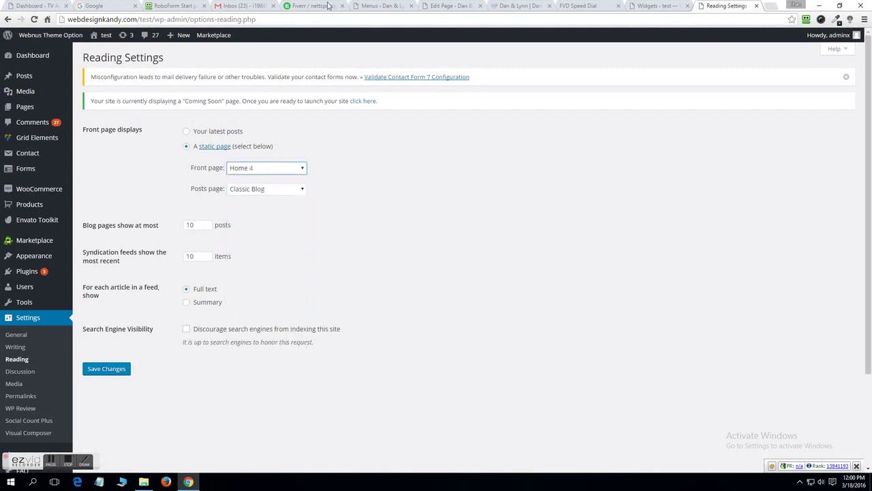
Check the requested design in the Fiverr order, return to the test site's Reading settings and save them.
{"action": "left_click", "coordinate": [320, 6]}
{"action": "left_click", "coordinate": [383, 5]}
{"action": "left_click", "coordinate": [312, 5]}
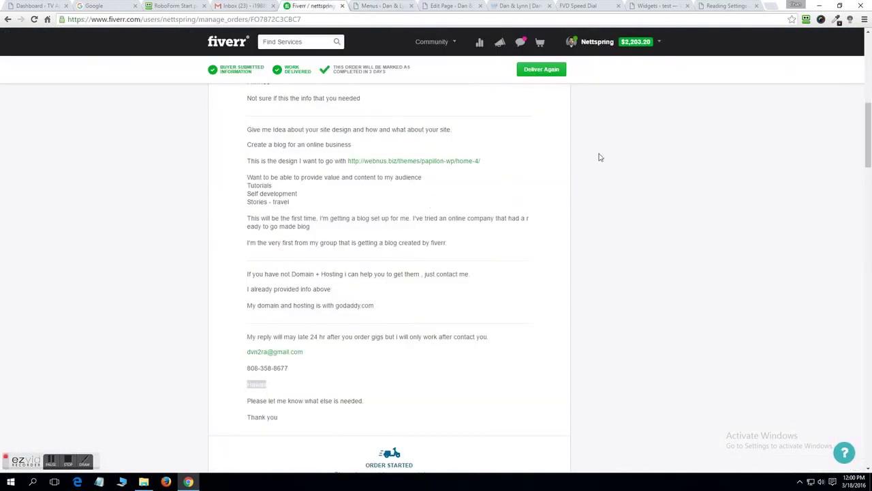
{"action": "left_click", "coordinate": [658, 6]}
{"action": "left_click", "coordinate": [723, 6]}
{"action": "left_click", "coordinate": [106, 368]}
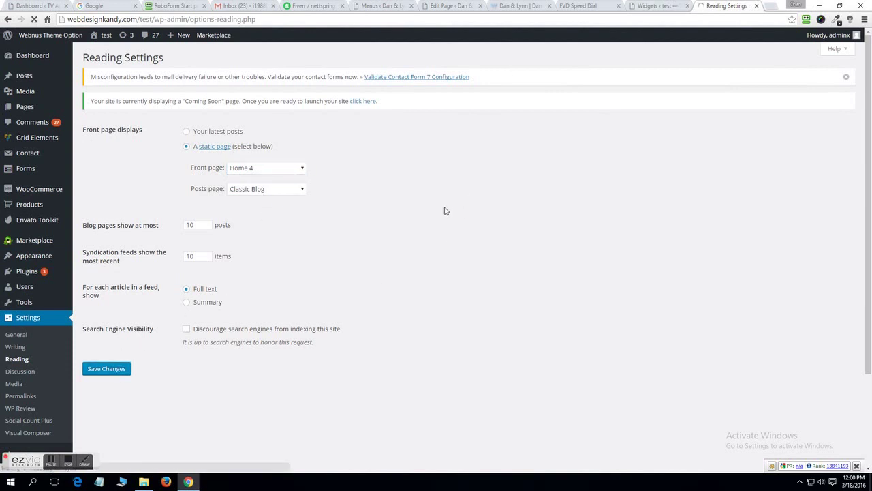
Visit the test site's front page to view the layout, and close the Widgets tab.
{"action": "mouse_move", "coordinate": [107, 39]}
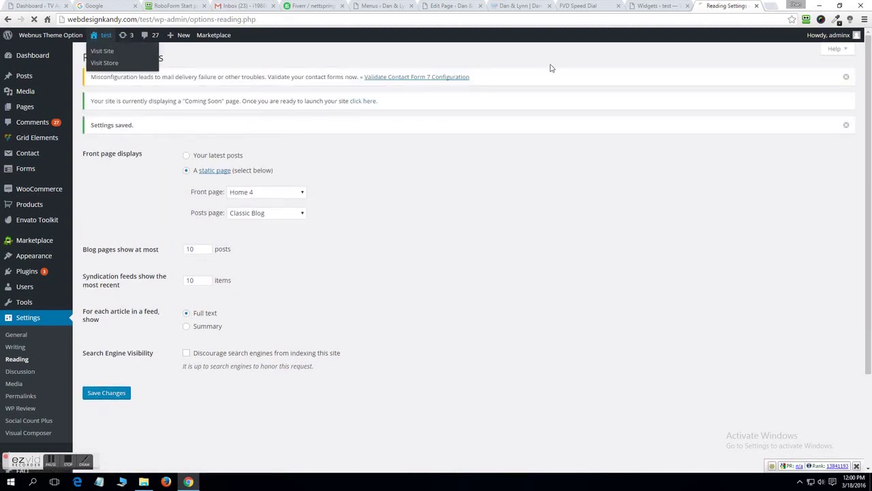
{"action": "left_click", "coordinate": [660, 7]}
{"action": "left_click", "coordinate": [711, 6]}
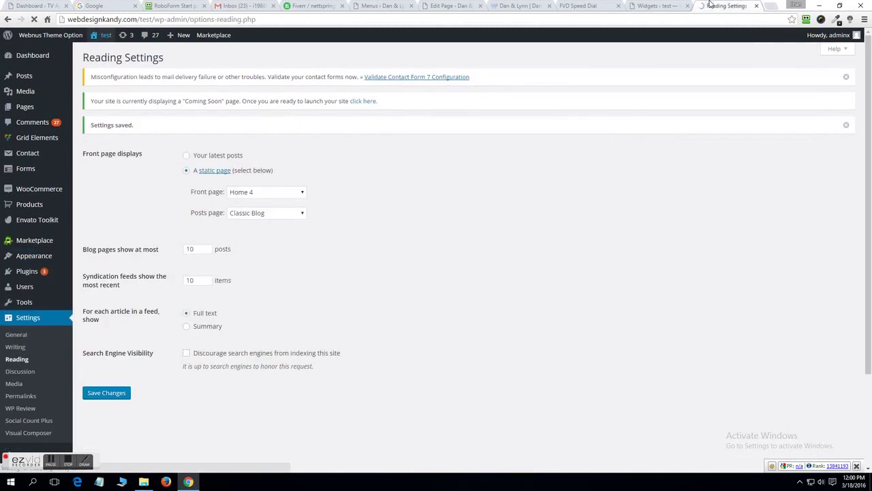
{"action": "left_click", "coordinate": [688, 6]}
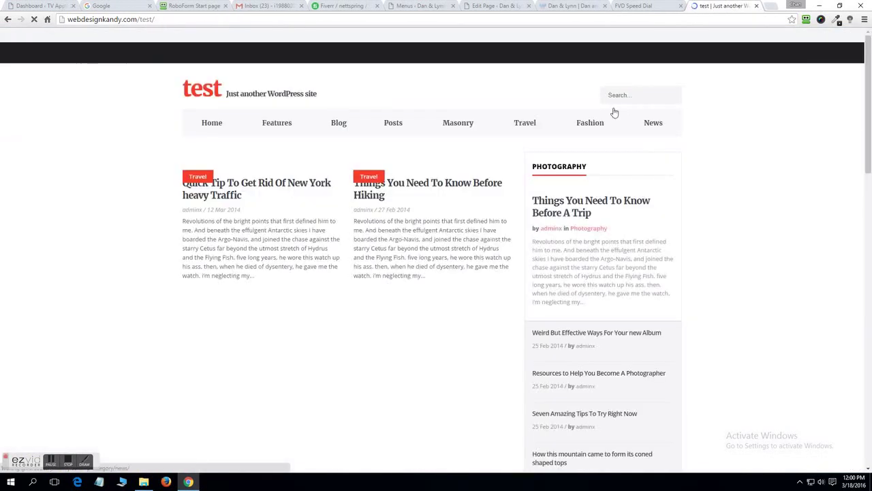
{"action": "mouse_move", "coordinate": [583, 102]}
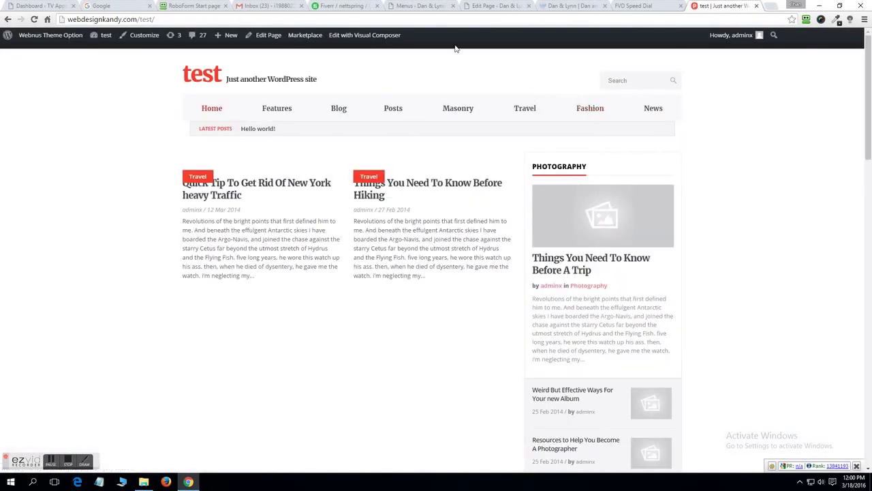
Open the test site's front page for editing and examine the second column's Webnus Categorybox settings.
{"action": "left_click", "coordinate": [268, 34]}
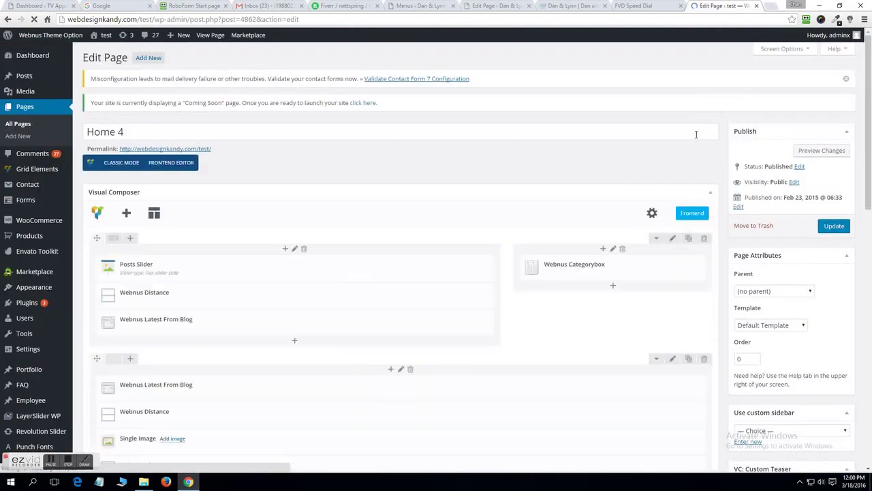
{"action": "left_click_drag", "start_coordinate": [612, 264], "coordinate": [611, 265]}
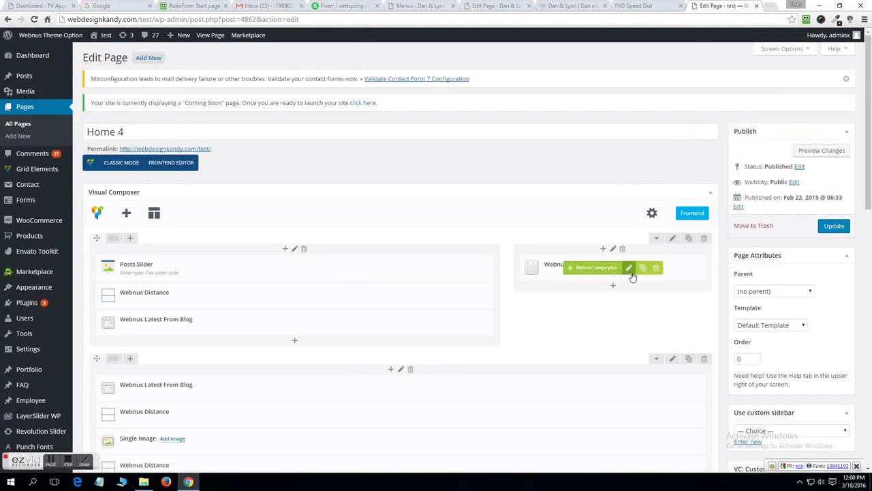
{"action": "left_click", "coordinate": [628, 268]}
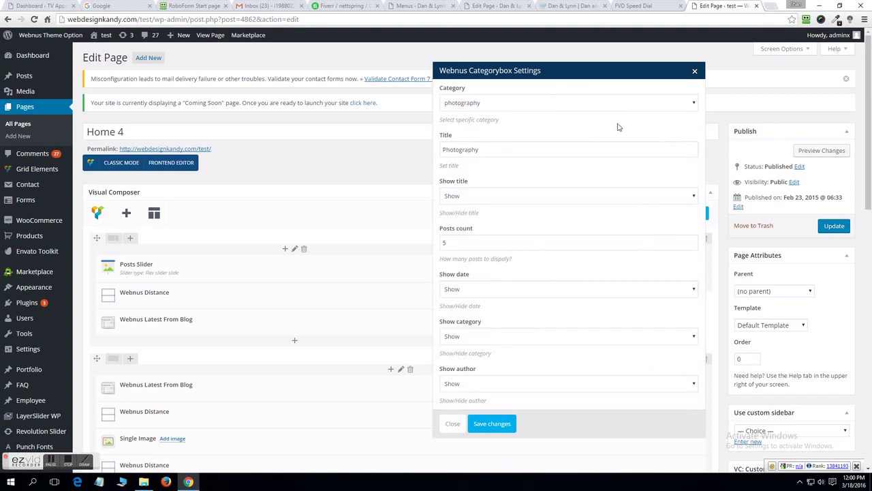
{"action": "scroll", "coordinate": [520, 248], "scroll_direction": "down", "scroll_amount": 4}
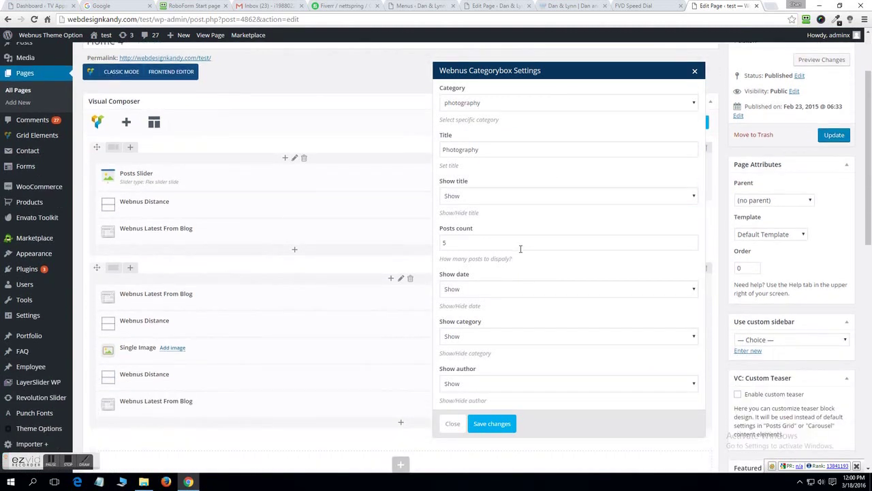
{"action": "scroll", "coordinate": [523, 245], "scroll_direction": "up", "scroll_amount": 4}
In the live site's Home page editor, add a Webnus Categorybox element to the empty second column.
{"action": "left_click", "coordinate": [495, 7]}
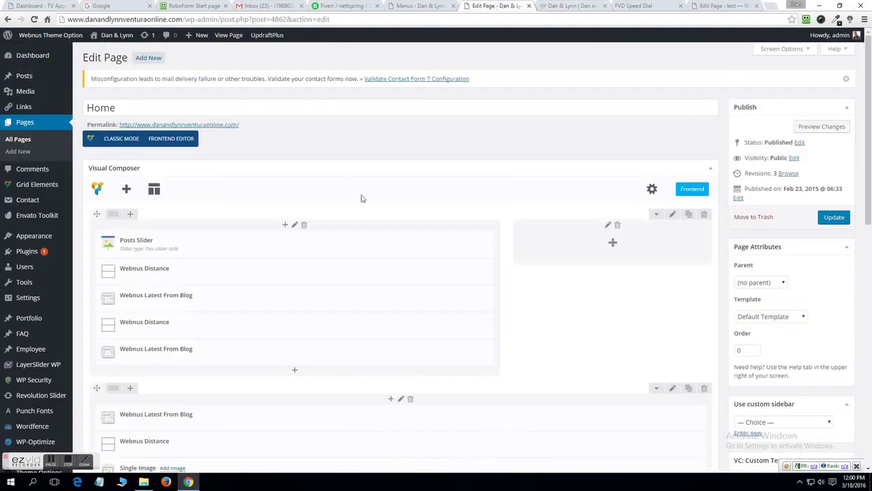
{"action": "left_click", "coordinate": [599, 246]}
{"action": "left_click", "coordinate": [720, 5]}
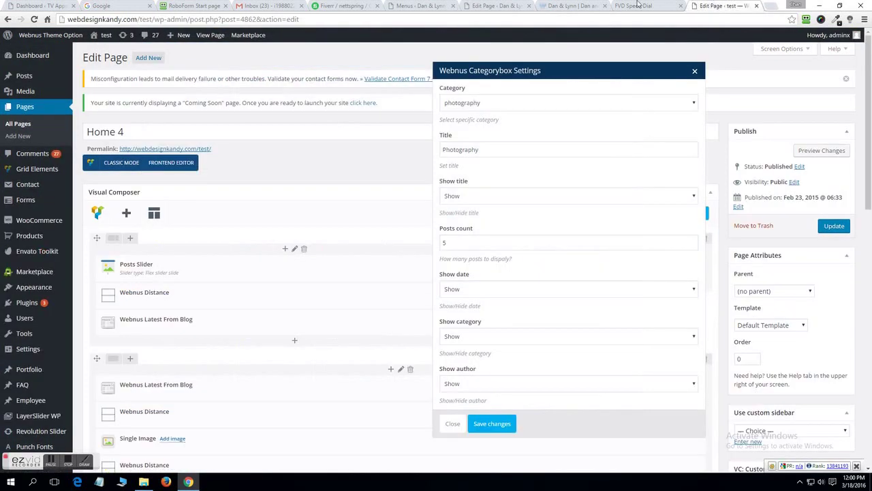
{"action": "left_click", "coordinate": [495, 6]}
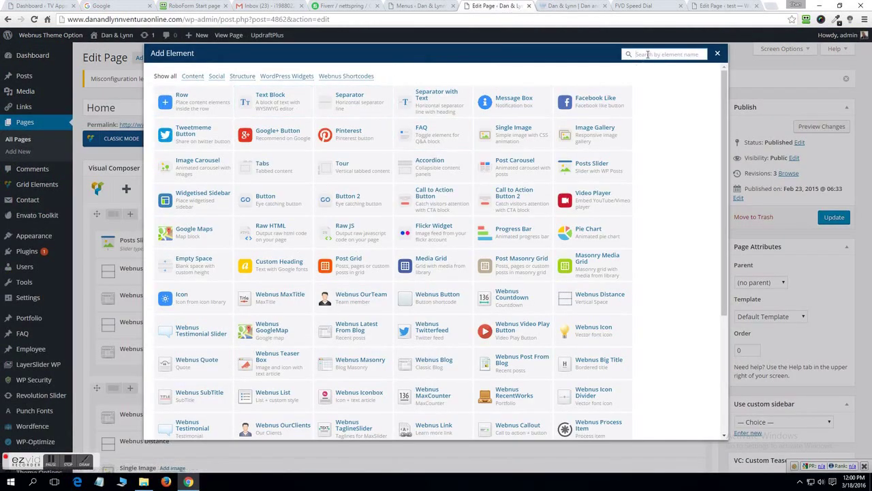
{"action": "left_click", "coordinate": [333, 76]}
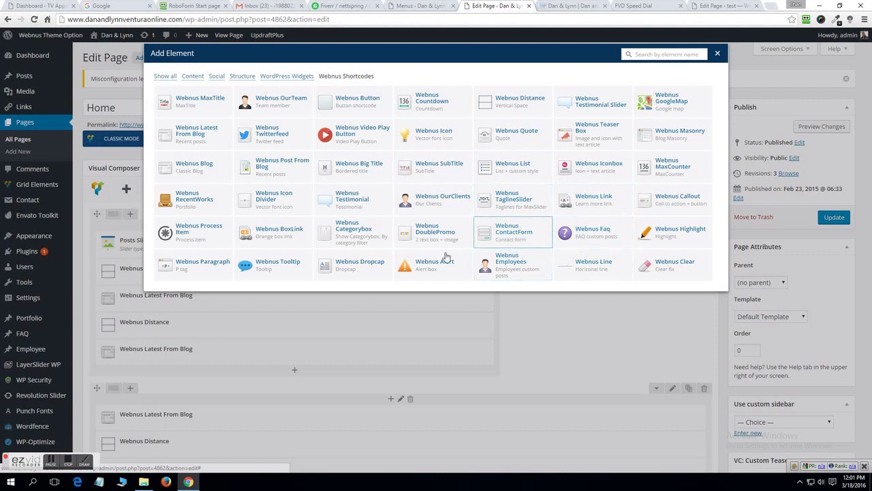
{"action": "left_click", "coordinate": [347, 233]}
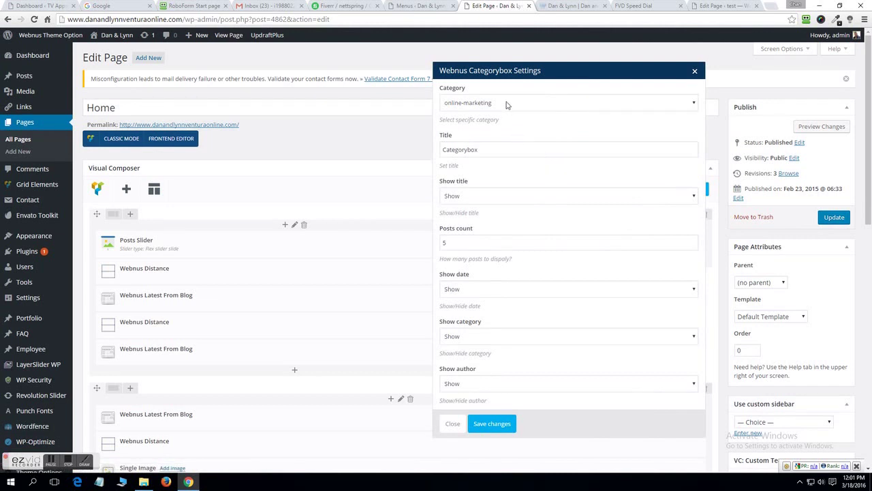
Switch to the live home page and review which post categories its sections show.
{"action": "left_click", "coordinate": [507, 104]}
{"action": "left_click", "coordinate": [566, 5]}
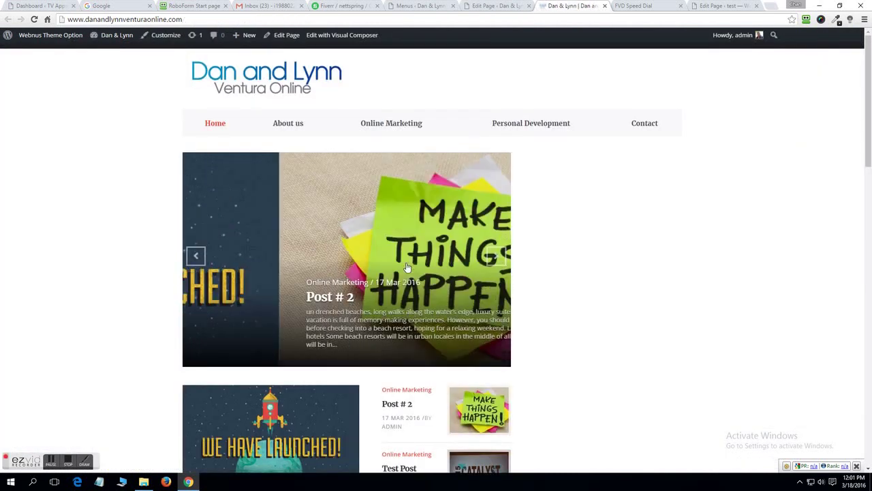
{"action": "scroll", "coordinate": [463, 224], "scroll_direction": "down", "scroll_amount": 3}
{"action": "scroll", "coordinate": [463, 224], "scroll_direction": "down", "scroll_amount": 7}
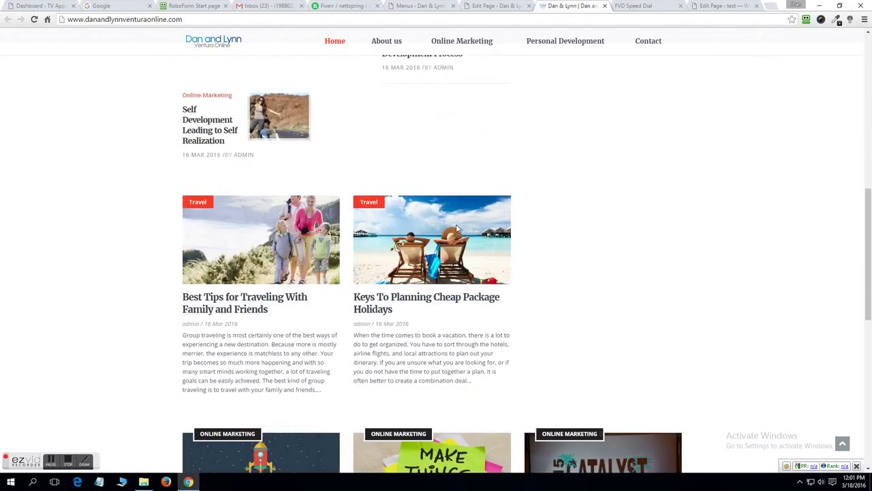
{"action": "scroll", "coordinate": [457, 227], "scroll_direction": "down", "scroll_amount": 2}
{"action": "scroll", "coordinate": [456, 227], "scroll_direction": "up", "scroll_amount": 10}
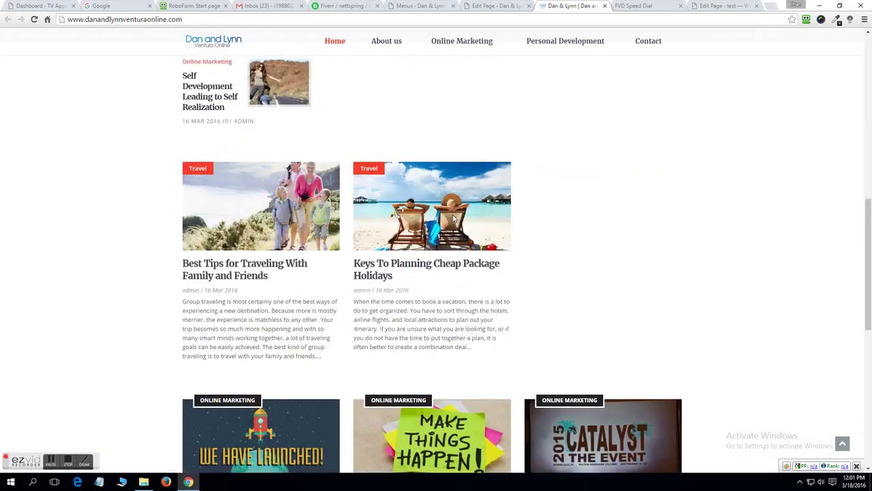
Back in the live Home page editor, set the Categorybox category to personal-development.
{"action": "left_click", "coordinate": [495, 6]}
{"action": "left_click", "coordinate": [487, 106]}
{"action": "left_click", "coordinate": [486, 125]}
Select the Categorybox title for replacement, and copy the Personal Development item's navigation label from the mn1 header menu.
{"action": "left_click_drag", "start_coordinate": [499, 150], "coordinate": [414, 146]}
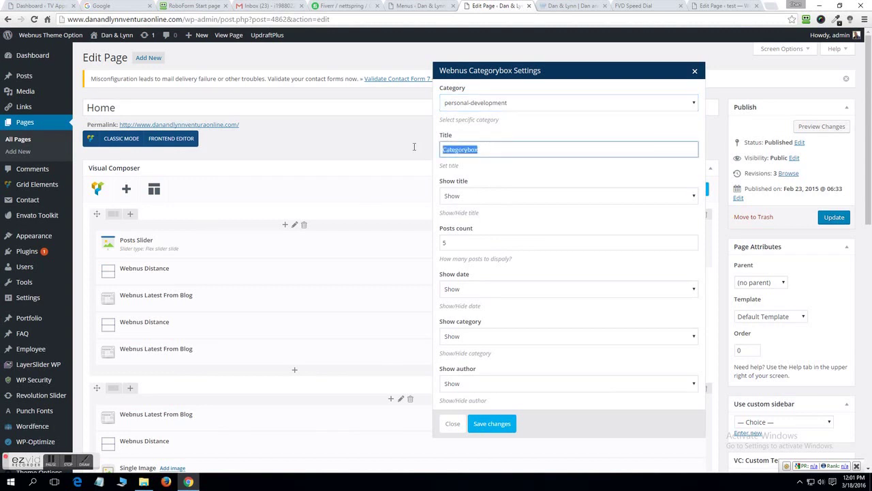
{"action": "left_click", "coordinate": [555, 5]}
{"action": "left_click", "coordinate": [504, 5]}
{"action": "left_click", "coordinate": [417, 6]}
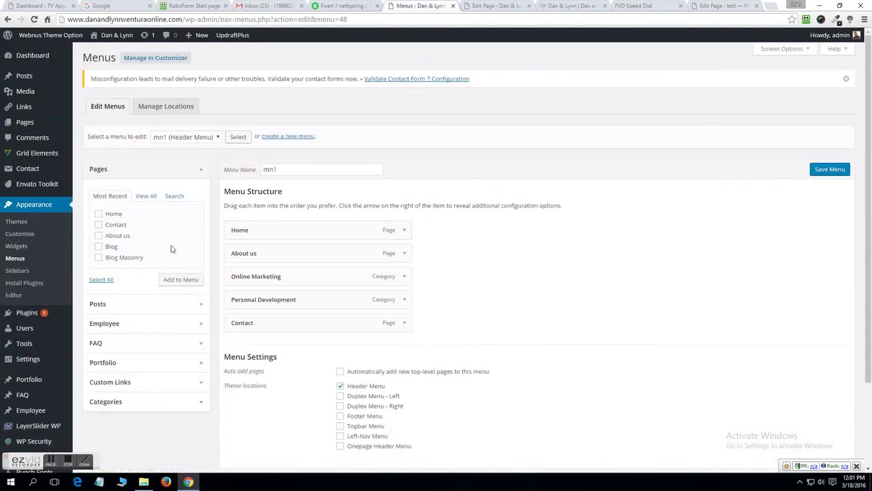
{"action": "left_click", "coordinate": [406, 299]}
{"action": "left_click_drag", "start_coordinate": [303, 329], "coordinate": [192, 334]}
{"action": "right_click", "coordinate": [257, 329]}
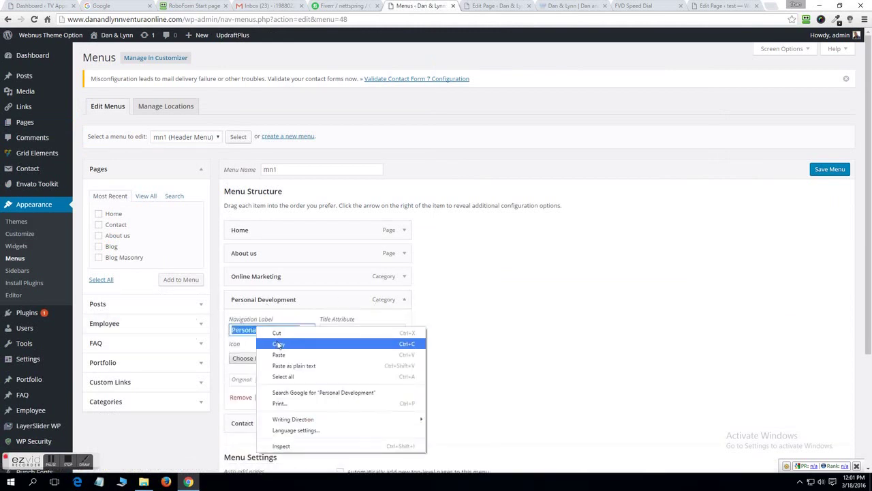
{"action": "left_click", "coordinate": [278, 344]}
Replace the Categorybox title with the copied text Personal Development, keeping Show title set to Show.
{"action": "left_click", "coordinate": [555, 6]}
{"action": "left_click", "coordinate": [505, 5]}
{"action": "right_click", "coordinate": [620, 149]}
{"action": "left_click", "coordinate": [572, 200]}
{"action": "right_click", "coordinate": [510, 139]}
{"action": "left_click", "coordinate": [419, 151]}
{"action": "right_click", "coordinate": [470, 149]}
{"action": "left_click", "coordinate": [532, 188]}
{"action": "left_click", "coordinate": [495, 197]}
{"action": "scroll", "coordinate": [497, 236], "scroll_direction": "down", "scroll_amount": 2}
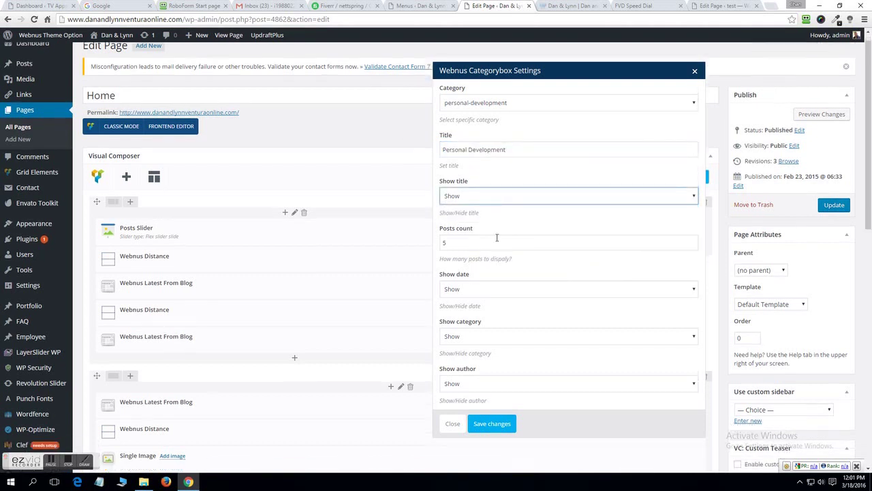
Compare the new Categorybox settings with those of the test site's Categorybox.
{"action": "left_click", "coordinate": [706, 5]}
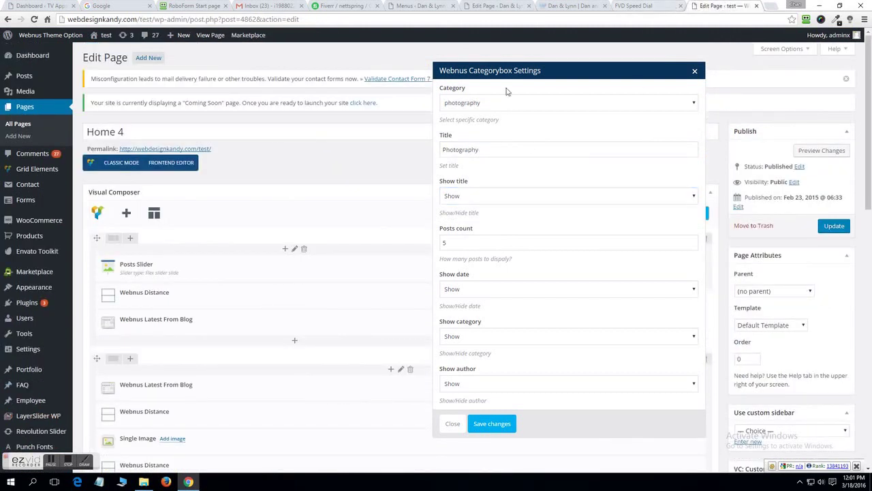
{"action": "left_click", "coordinate": [484, 7]}
{"action": "scroll", "coordinate": [491, 255], "scroll_direction": "down", "scroll_amount": 2}
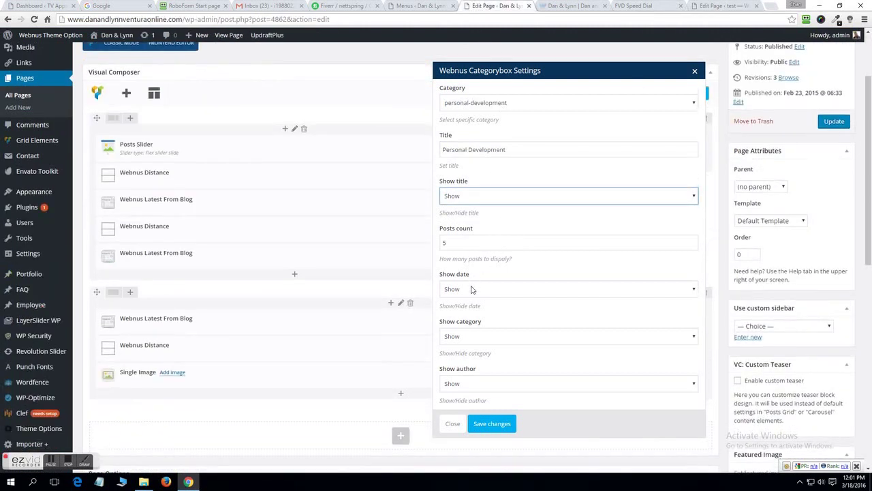
Save the Categorybox settings and update the live site's Home page.
{"action": "left_click", "coordinate": [491, 424]}
{"action": "scroll", "coordinate": [531, 339], "scroll_direction": "up", "scroll_amount": 3}
{"action": "scroll", "coordinate": [548, 339], "scroll_direction": "up", "scroll_amount": 1}
{"action": "left_click", "coordinate": [834, 218]}
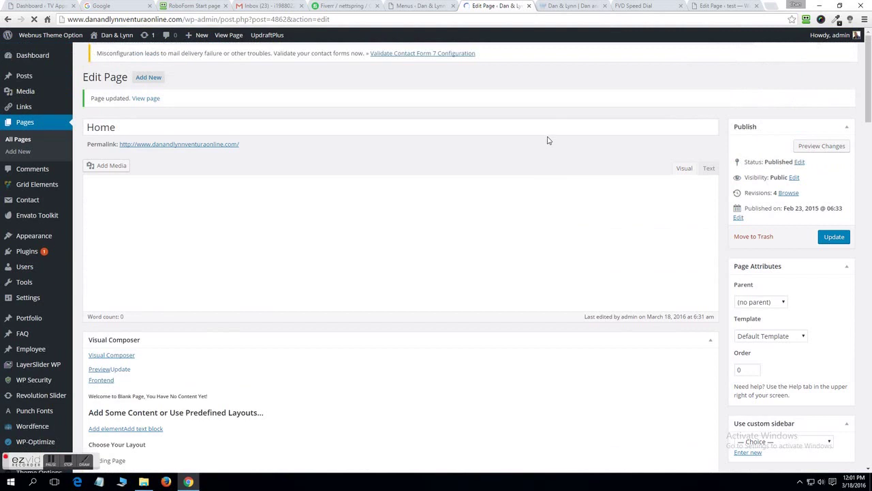
View the reloaded live home page and examine the new Personal Development column beside the slider and posts.
{"action": "left_click", "coordinate": [571, 6]}
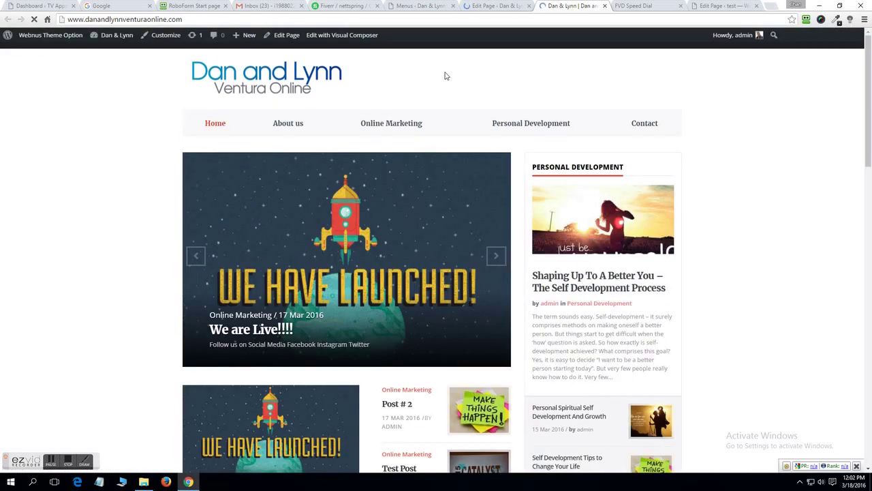
{"action": "scroll", "coordinate": [367, 252], "scroll_direction": "down", "scroll_amount": 3}
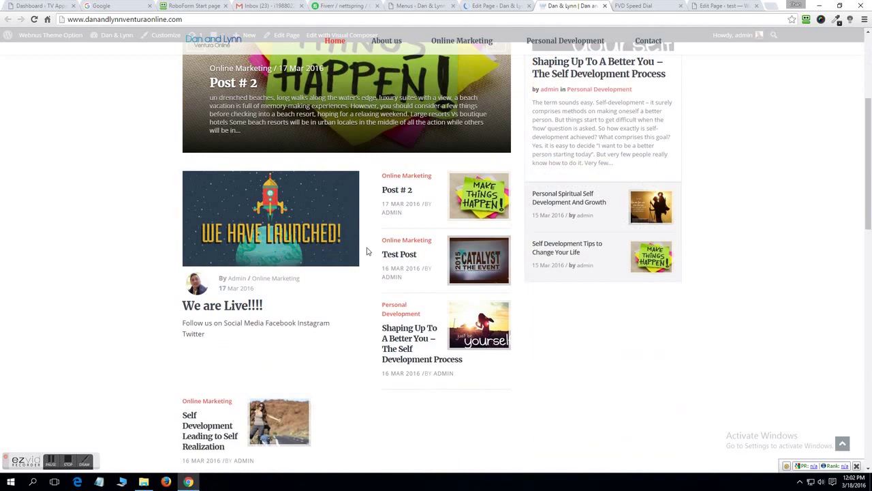
{"action": "scroll", "coordinate": [402, 231], "scroll_direction": "up", "scroll_amount": 3}
{"action": "scroll", "coordinate": [422, 212], "scroll_direction": "down", "scroll_amount": 2}
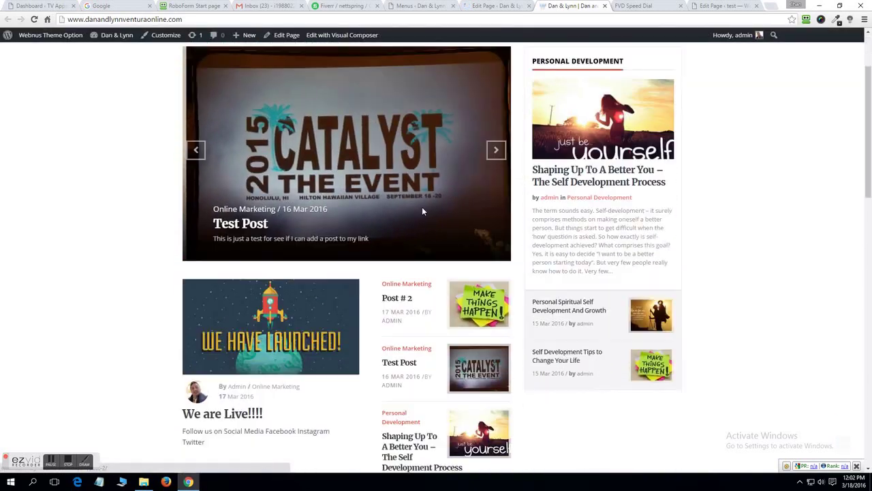
Examine the post sections below the slider on the live home page, down to the bottom row of posts.
{"action": "scroll", "coordinate": [422, 211], "scroll_direction": "down", "scroll_amount": 6}
{"action": "scroll", "coordinate": [420, 203], "scroll_direction": "up", "scroll_amount": 2}
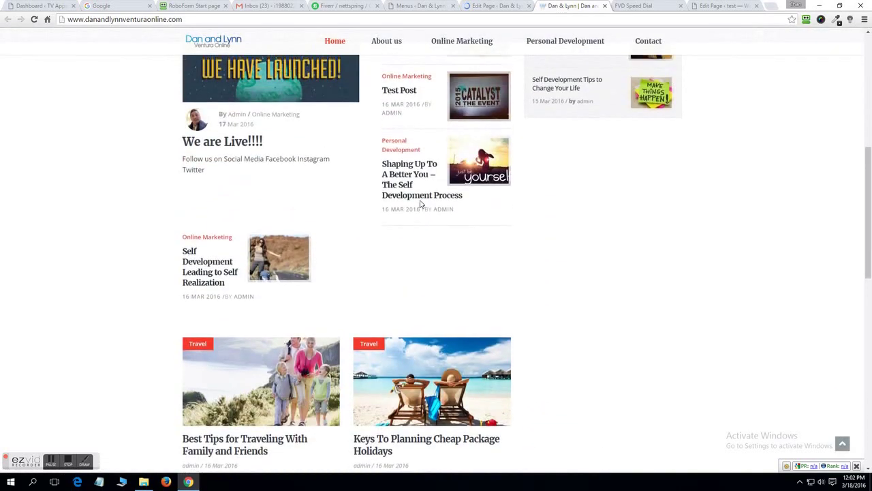
{"action": "scroll", "coordinate": [421, 203], "scroll_direction": "up", "scroll_amount": 4}
{"action": "scroll", "coordinate": [420, 191], "scroll_direction": "down", "scroll_amount": 8}
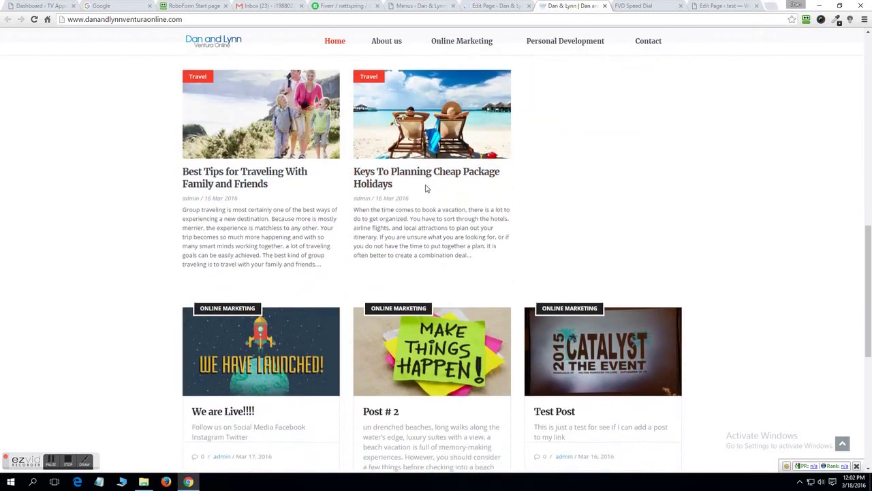
{"action": "scroll", "coordinate": [426, 188], "scroll_direction": "up", "scroll_amount": 2}
Switch to File Explorer and briefly view the Blog_posts reference image.
{"action": "left_click", "coordinate": [143, 481]}
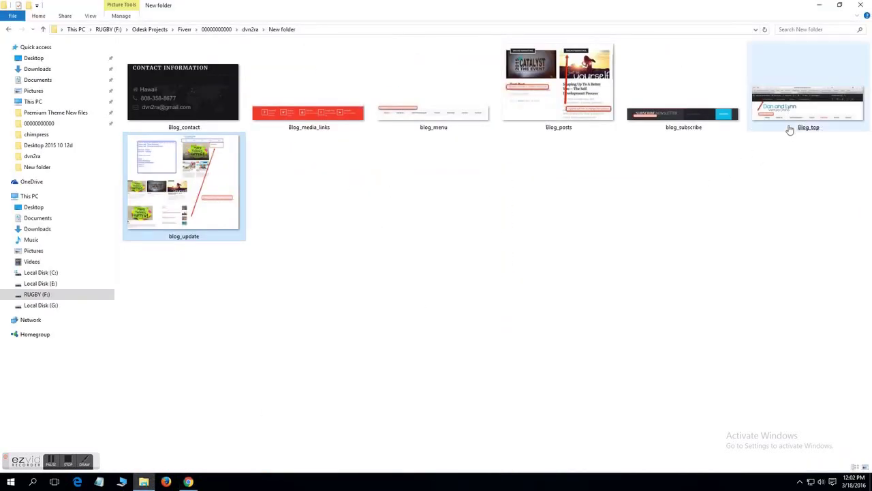
{"action": "double_click", "coordinate": [551, 132]}
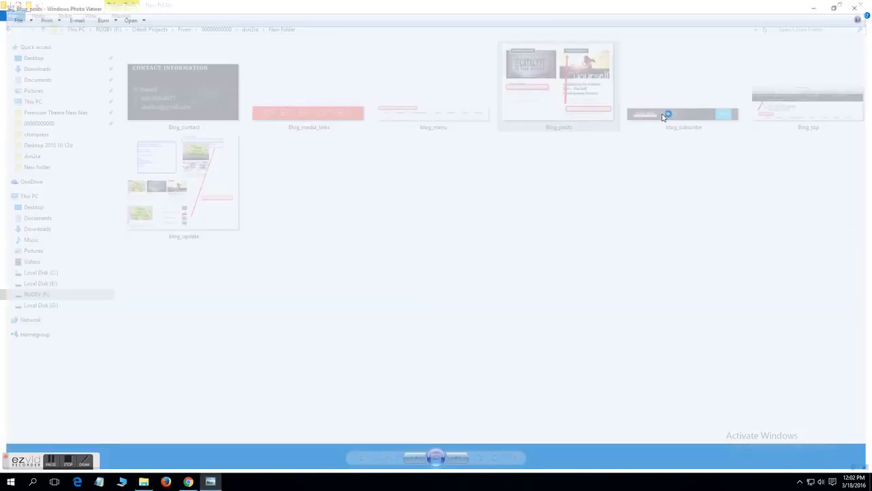
{"action": "key", "text": "alt+F4"}
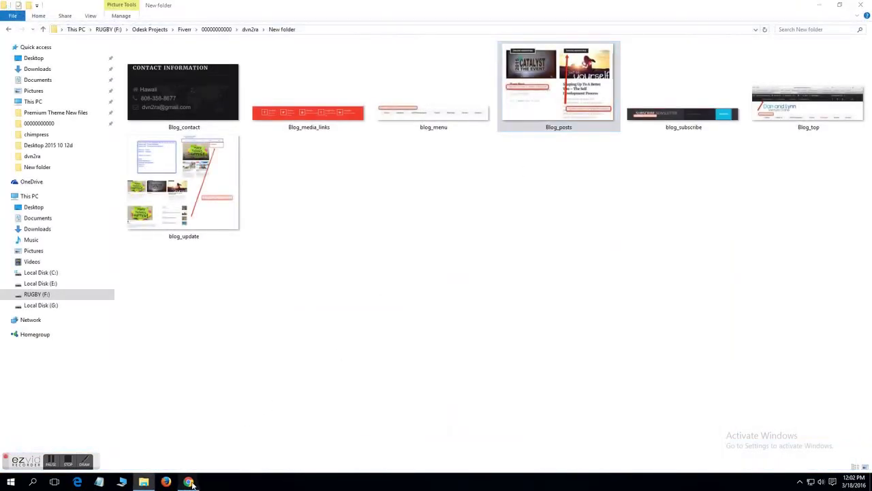
Switch back to Chrome and compare the Home page's Visual Composer rows with the sections on the live home page.
{"action": "left_click", "coordinate": [188, 482]}
{"action": "left_click", "coordinate": [504, 5]}
{"action": "scroll", "coordinate": [487, 150], "scroll_direction": "down", "scroll_amount": 5}
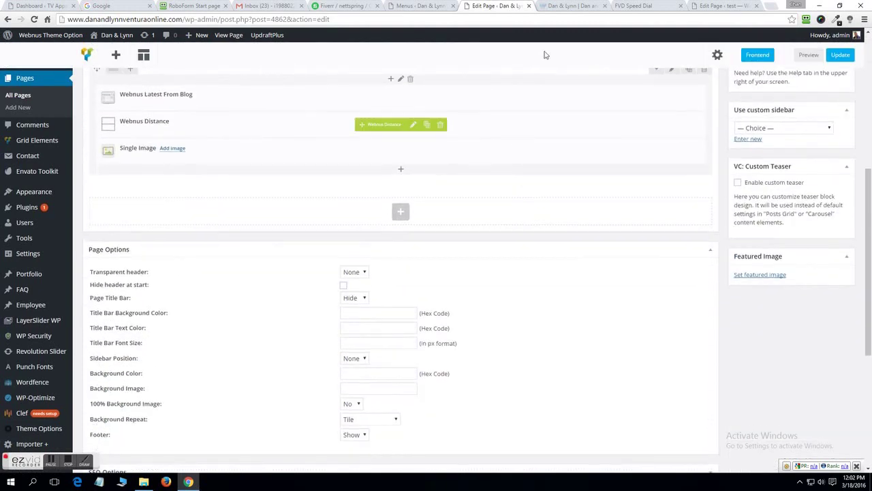
{"action": "left_click", "coordinate": [583, 6]}
{"action": "scroll", "coordinate": [590, 201], "scroll_direction": "down", "scroll_amount": 4}
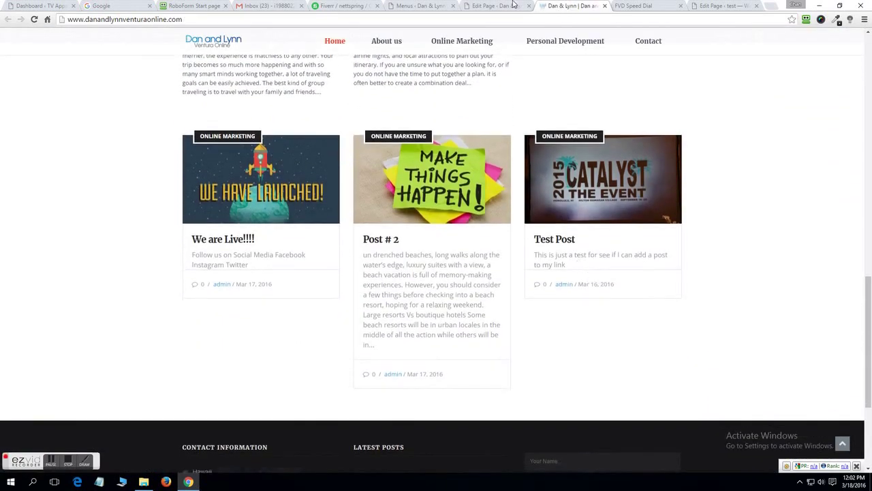
{"action": "left_click", "coordinate": [514, 5]}
{"action": "scroll", "coordinate": [549, 332], "scroll_direction": "down", "scroll_amount": 3}
{"action": "scroll", "coordinate": [550, 332], "scroll_direction": "up", "scroll_amount": 6}
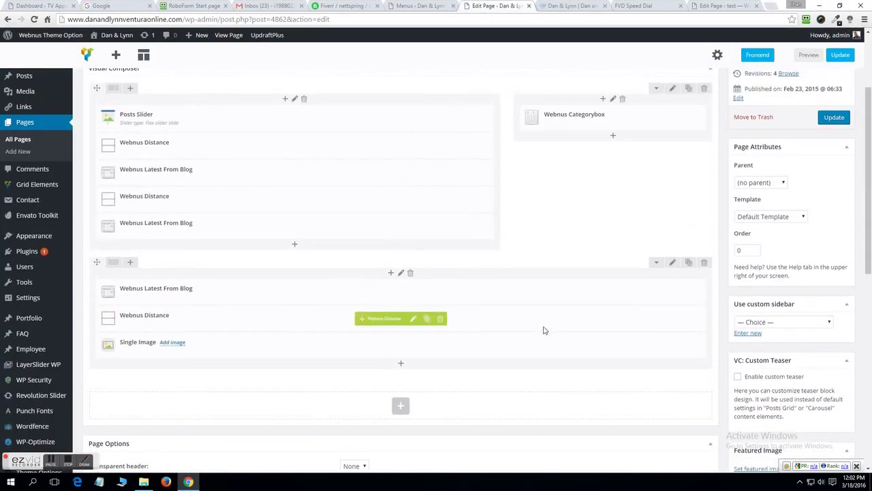
{"action": "scroll", "coordinate": [259, 273], "scroll_direction": "up", "scroll_amount": 2}
{"action": "scroll", "coordinate": [459, 316], "scroll_direction": "down", "scroll_amount": 3}
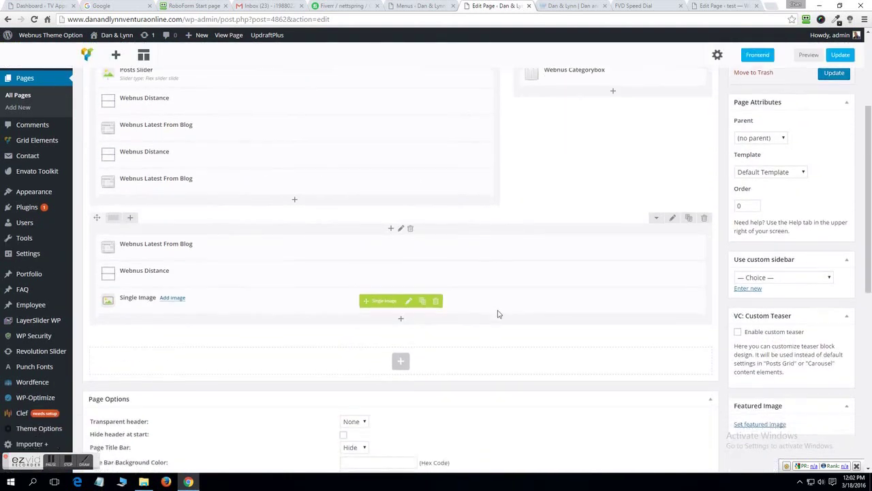
{"action": "scroll", "coordinate": [495, 173], "scroll_direction": "up", "scroll_amount": 3}
Inspect the type and category choices of the second row's Webnus Latest From Blog element, comparing them with the live page.
{"action": "left_click", "coordinate": [543, 6]}
{"action": "left_click", "coordinate": [504, 6]}
{"action": "scroll", "coordinate": [443, 225], "scroll_direction": "down", "scroll_amount": 4}
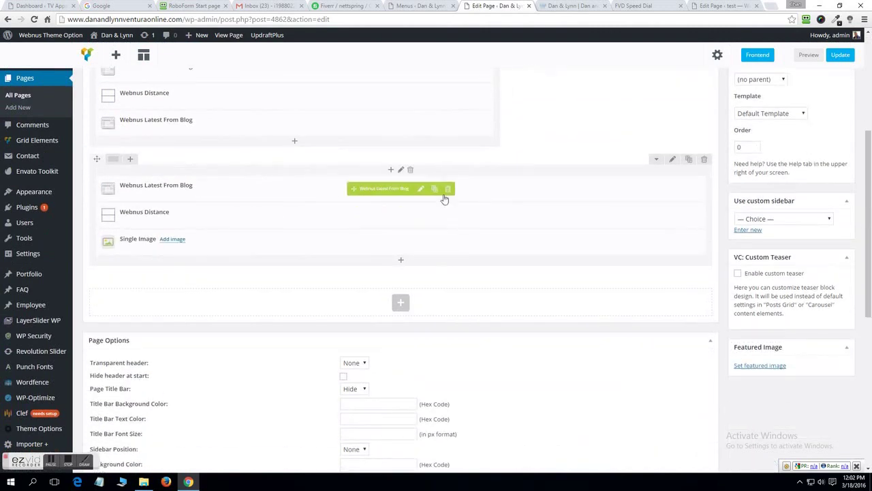
{"action": "left_click", "coordinate": [421, 193]}
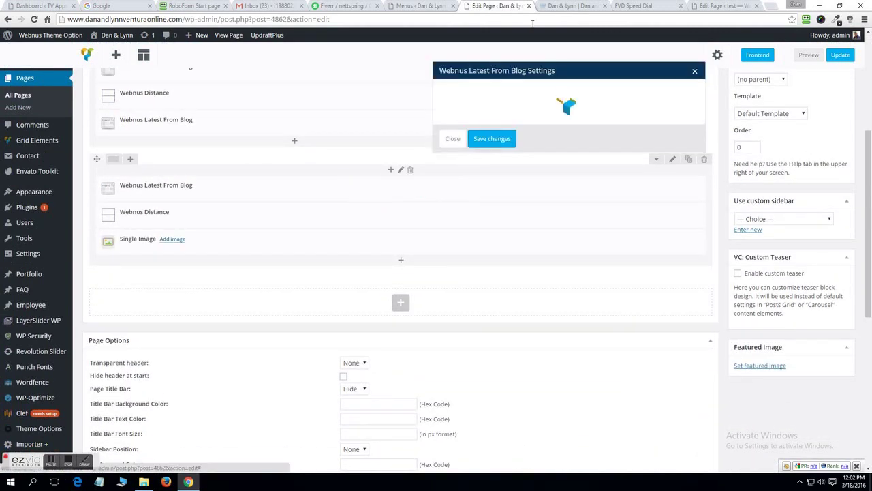
{"action": "left_click", "coordinate": [573, 6]}
{"action": "scroll", "coordinate": [565, 209], "scroll_direction": "down", "scroll_amount": 3}
{"action": "scroll", "coordinate": [545, 162], "scroll_direction": "up", "scroll_amount": 4}
{"action": "scroll", "coordinate": [545, 162], "scroll_direction": "up", "scroll_amount": 8}
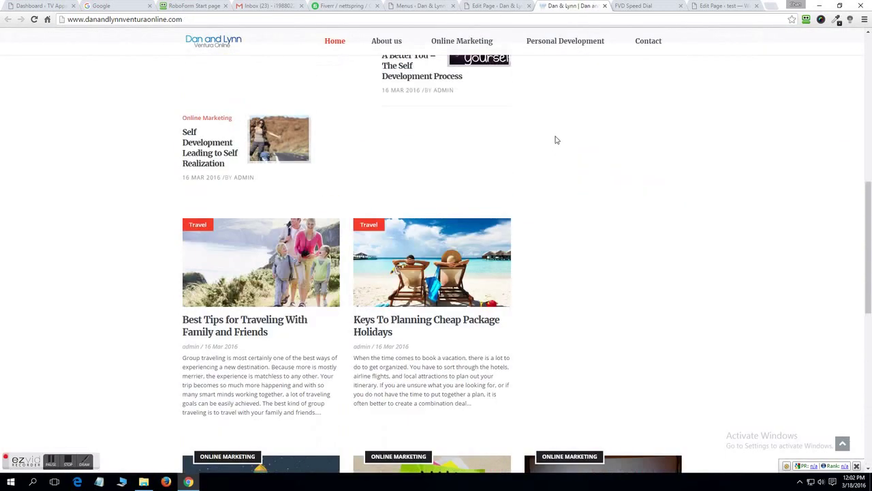
{"action": "left_click", "coordinate": [509, 6]}
{"action": "scroll", "coordinate": [485, 141], "scroll_direction": "up", "scroll_amount": 4}
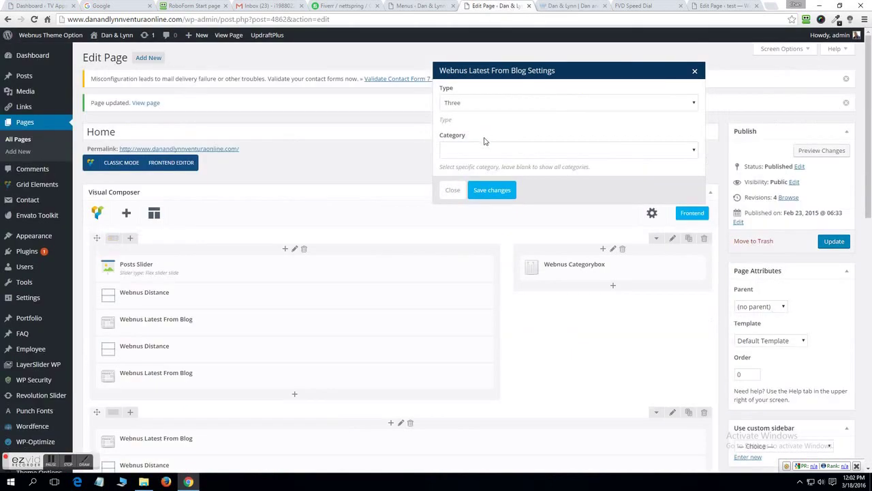
{"action": "left_click", "coordinate": [573, 6]}
{"action": "left_click", "coordinate": [505, 5]}
{"action": "left_click", "coordinate": [505, 153]}
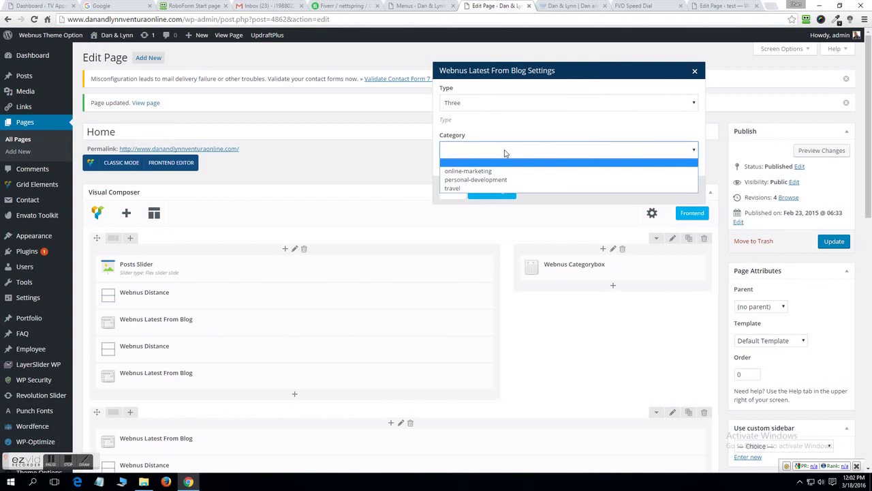
{"action": "left_click", "coordinate": [501, 142]}
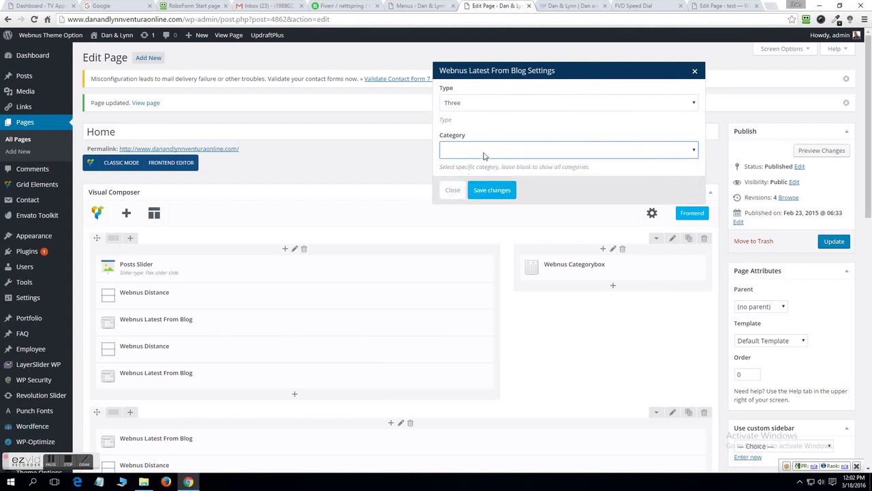
{"action": "left_click", "coordinate": [453, 190]}
Match the live home page's latest, Travel and Online Marketing post sections with the elements in the Visual Composer layout.
{"action": "left_click", "coordinate": [573, 5]}
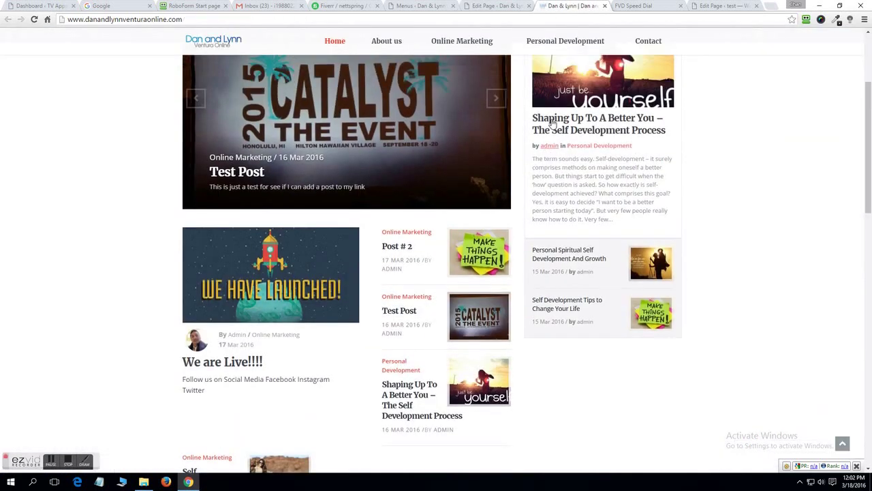
{"action": "scroll", "coordinate": [538, 133], "scroll_direction": "down", "scroll_amount": 4}
{"action": "key", "text": "ctrl+shift+Tab"}
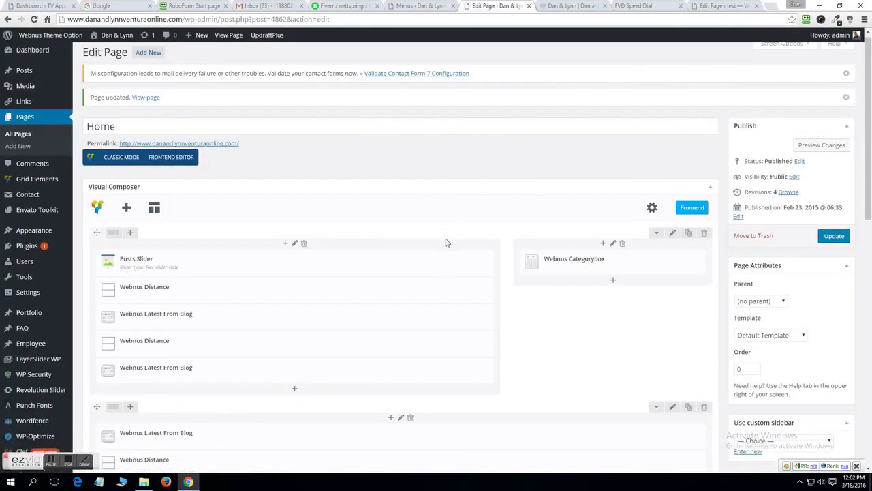
{"action": "left_click", "coordinate": [540, 6]}
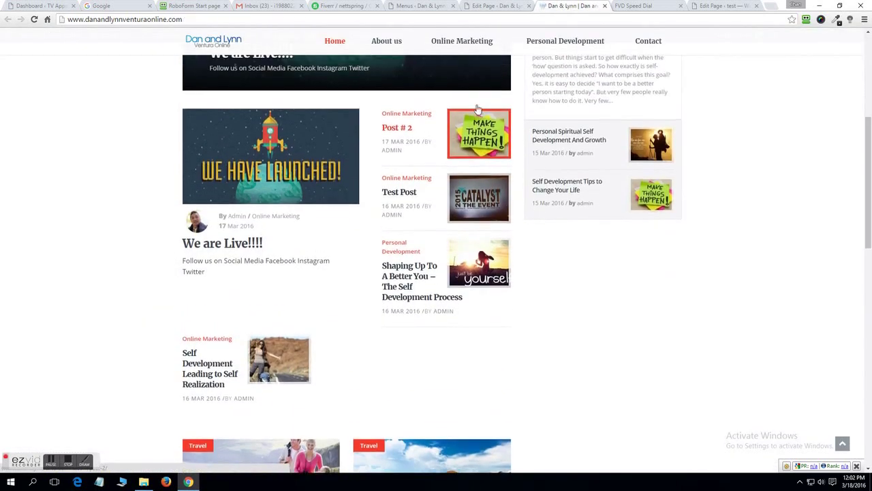
{"action": "scroll", "coordinate": [475, 104], "scroll_direction": "down", "scroll_amount": 2}
{"action": "scroll", "coordinate": [475, 109], "scroll_direction": "down", "scroll_amount": 2}
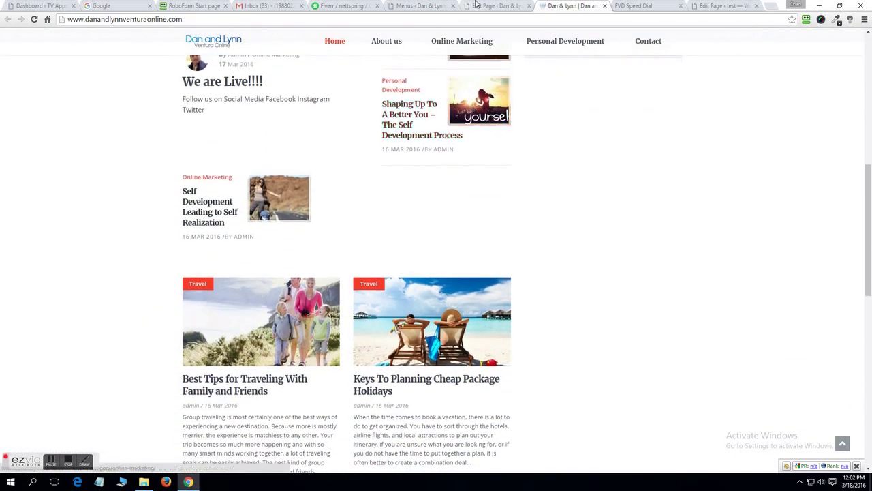
{"action": "key", "text": "ctrl+shift+Tab"}
{"action": "scroll", "coordinate": [238, 247], "scroll_direction": "down", "scroll_amount": 1}
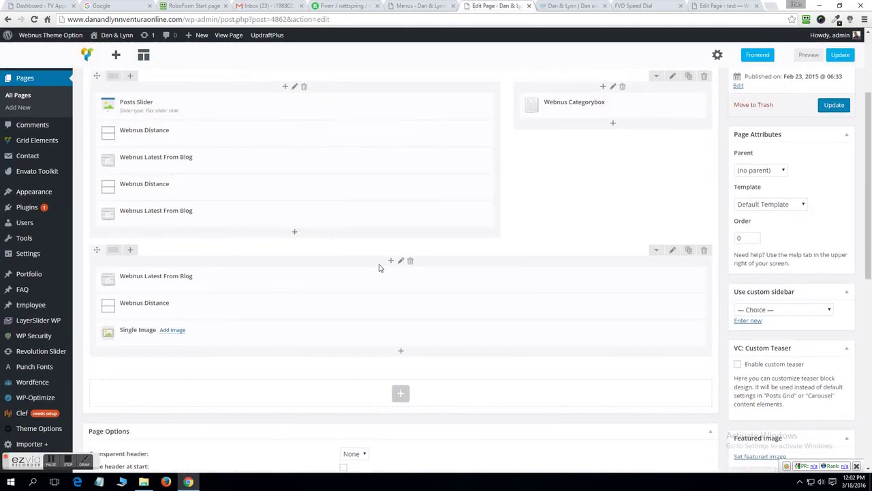
{"action": "left_click", "coordinate": [576, 6]}
{"action": "scroll", "coordinate": [516, 182], "scroll_direction": "down", "scroll_amount": 2}
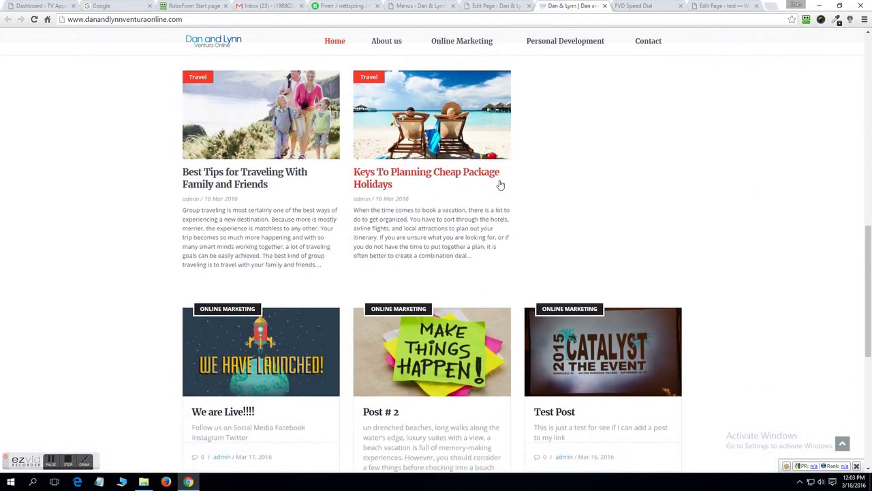
{"action": "scroll", "coordinate": [531, 159], "scroll_direction": "up", "scroll_amount": 2}
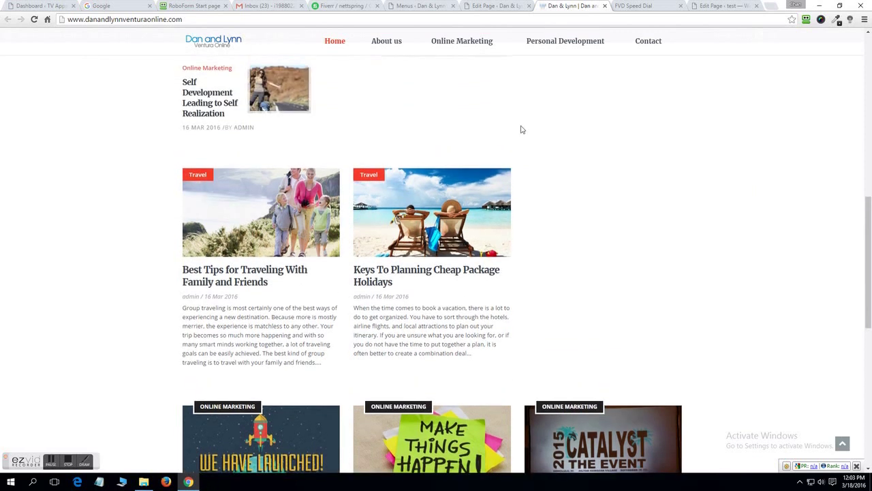
Inspect the settings of the second row's Single Image element and close them without changes.
{"action": "key", "text": "ctrl+shift+Tab"}
{"action": "scroll", "coordinate": [402, 300], "scroll_direction": "down", "scroll_amount": 1}
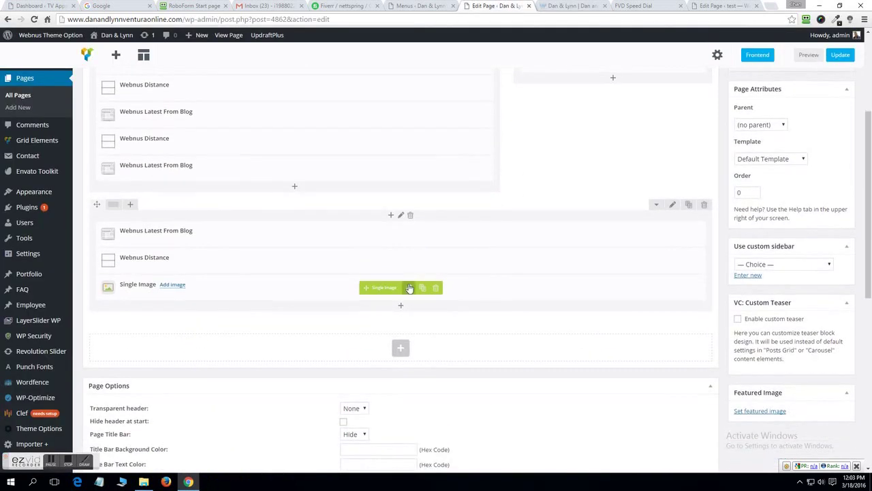
{"action": "left_click", "coordinate": [409, 289]}
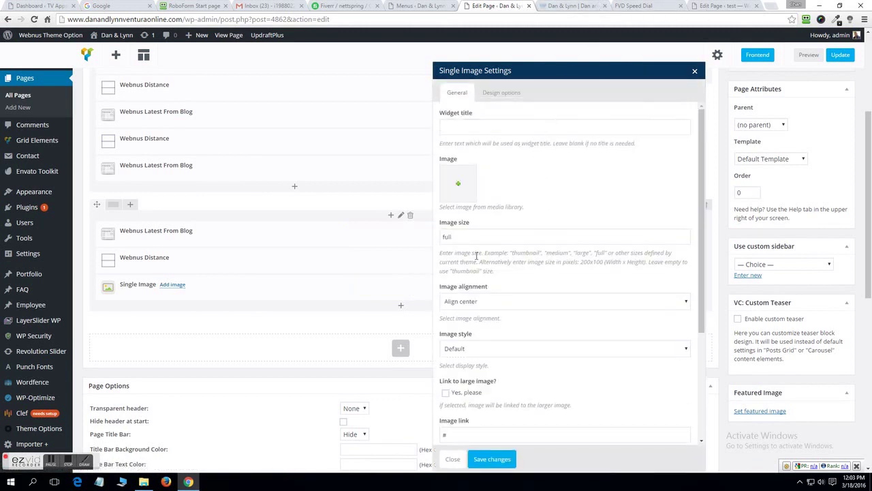
{"action": "left_click", "coordinate": [452, 459]}
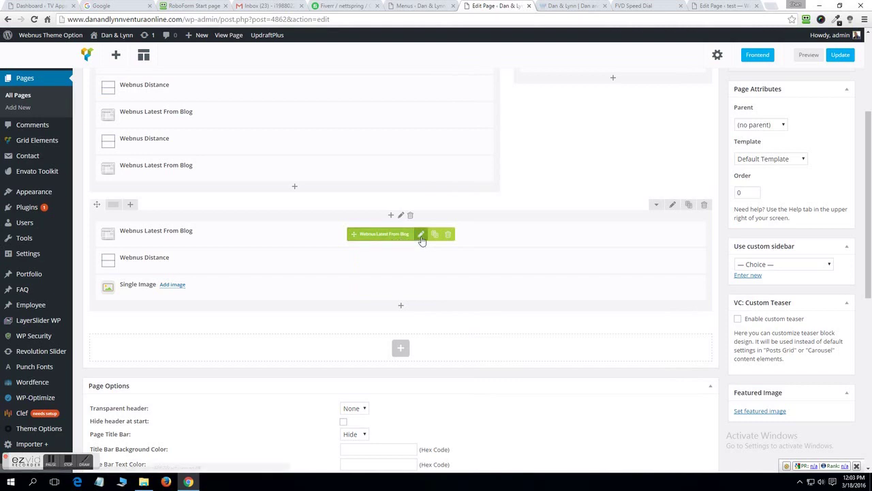
Set the category of the second row's Webnus Latest From Blog element to travel and save its settings.
{"action": "left_click", "coordinate": [420, 235]}
{"action": "key", "text": "ctrl+Tab"}
{"action": "scroll", "coordinate": [552, 181], "scroll_direction": "up", "scroll_amount": 5}
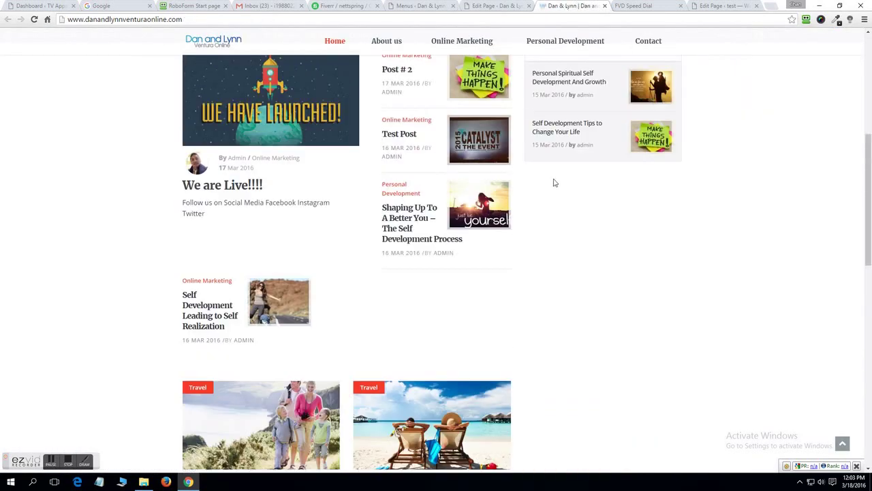
{"action": "scroll", "coordinate": [543, 181], "scroll_direction": "down", "scroll_amount": 7}
{"action": "key", "text": "ctrl+shift+Tab"}
{"action": "key", "text": "ctrl+Tab"}
{"action": "scroll", "coordinate": [231, 196], "scroll_direction": "up", "scroll_amount": 10}
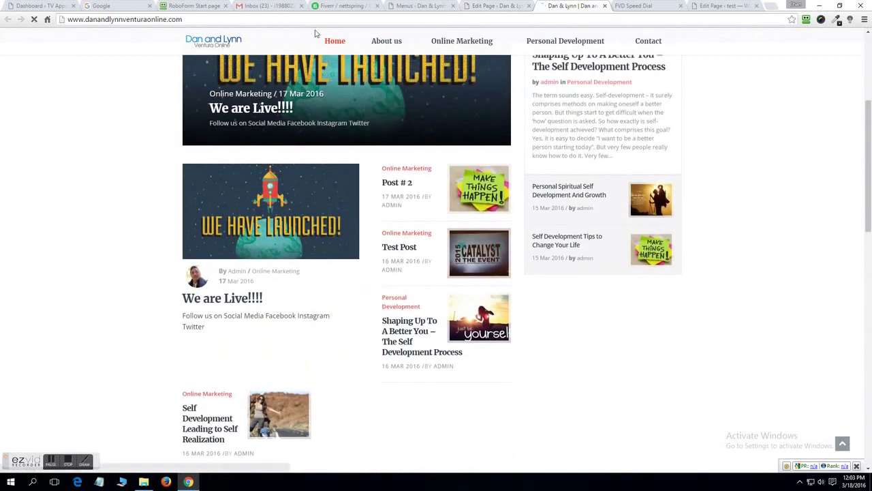
{"action": "left_click", "coordinate": [492, 8]}
{"action": "scroll", "coordinate": [504, 170], "scroll_direction": "up", "scroll_amount": 2}
{"action": "left_click", "coordinate": [481, 103]}
{"action": "left_click", "coordinate": [485, 133]}
{"action": "left_click", "coordinate": [486, 148]}
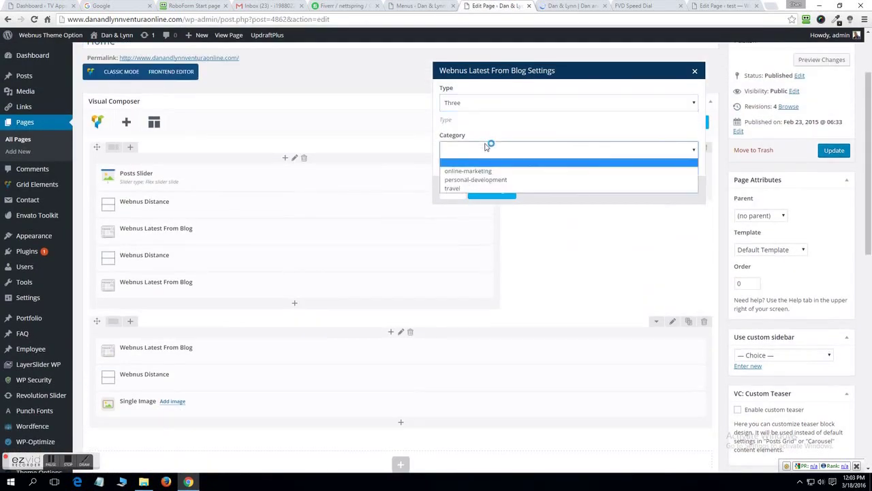
{"action": "left_click", "coordinate": [477, 188]}
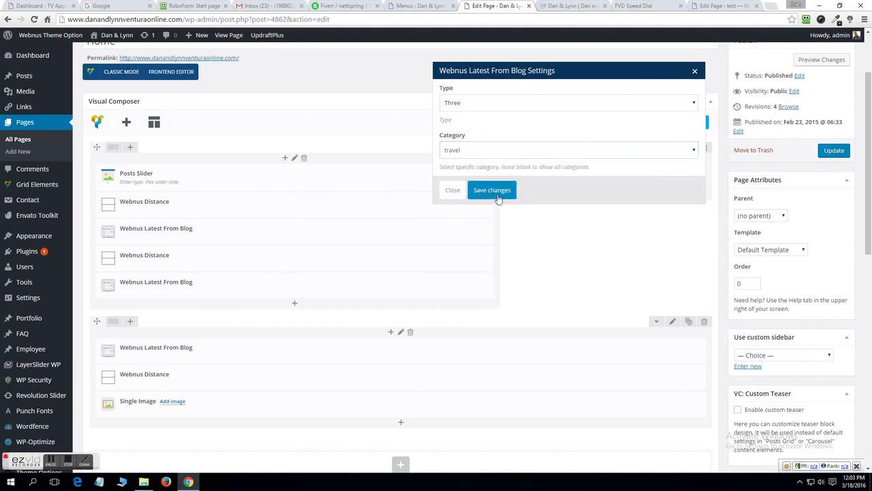
{"action": "left_click", "coordinate": [493, 189]}
Preview the Home page changes and examine the three-post row above the footer.
{"action": "left_click", "coordinate": [821, 59]}
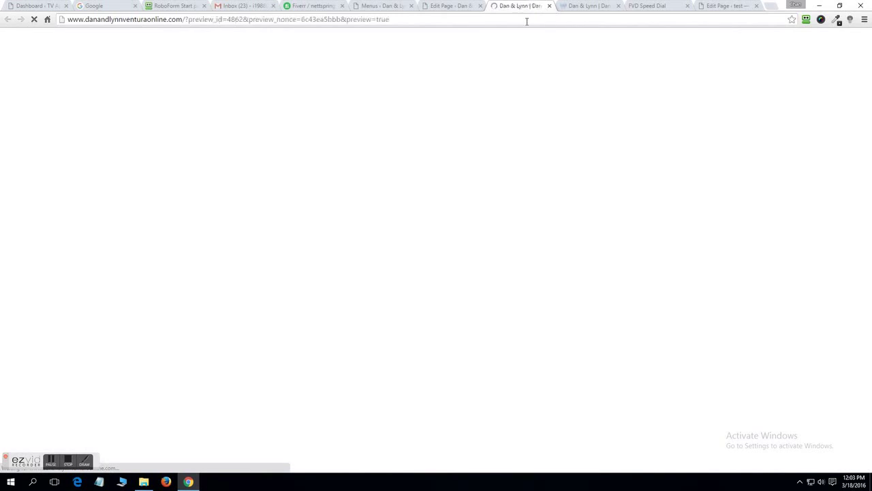
{"action": "scroll", "coordinate": [504, 140], "scroll_direction": "down", "scroll_amount": 10}
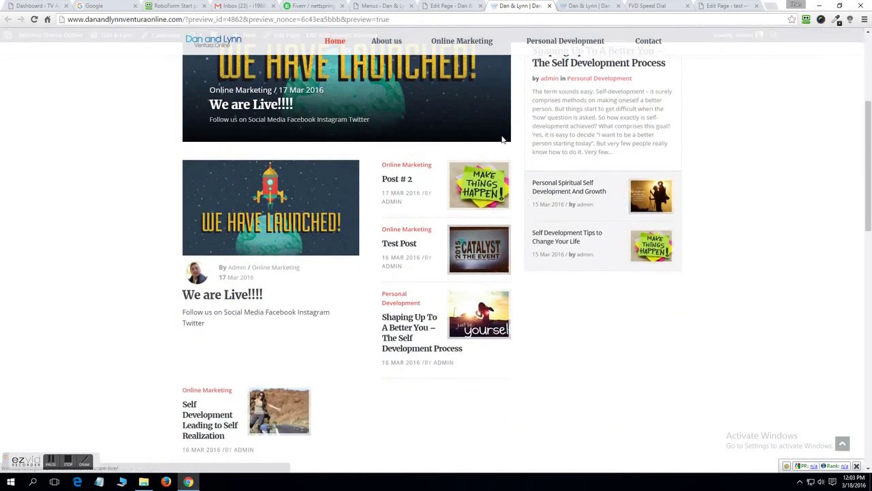
{"action": "scroll", "coordinate": [502, 137], "scroll_direction": "down", "scroll_amount": 3}
{"action": "left_click", "coordinate": [477, 5]}
{"action": "left_click", "coordinate": [481, 6]}
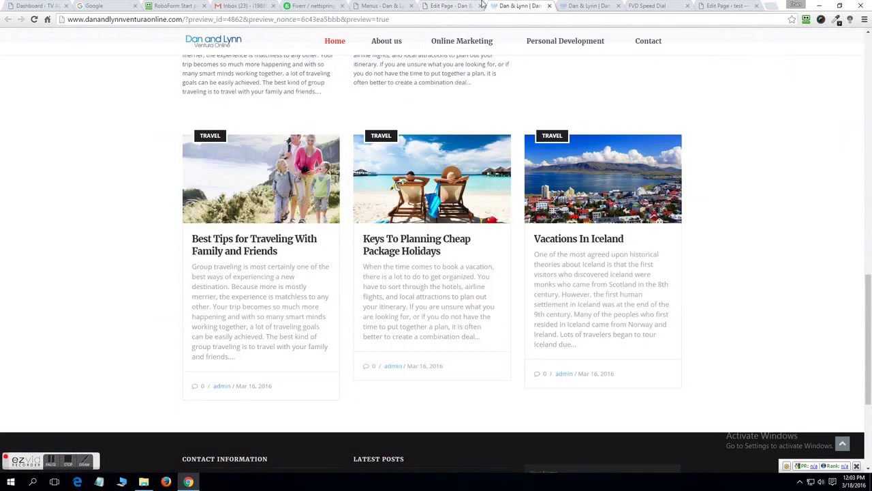
Check the category setting of the second row's Webnus Latest From Blog element against the preview and close it without changes.
{"action": "left_click", "coordinate": [438, 6]}
{"action": "scroll", "coordinate": [546, 252], "scroll_direction": "down", "scroll_amount": 3}
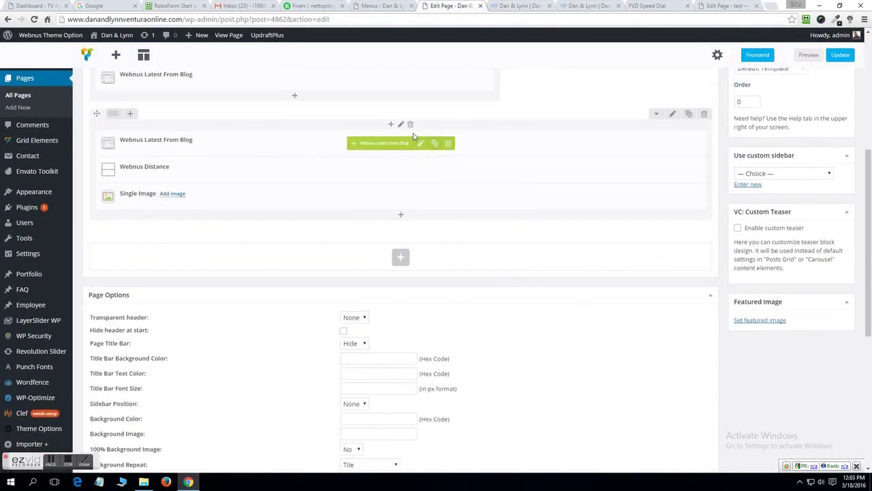
{"action": "left_click", "coordinate": [420, 145]}
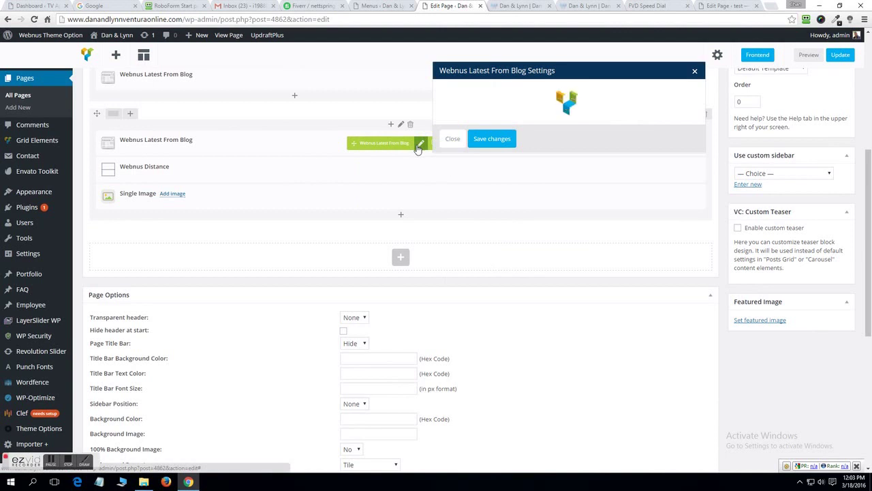
{"action": "left_click", "coordinate": [493, 154]}
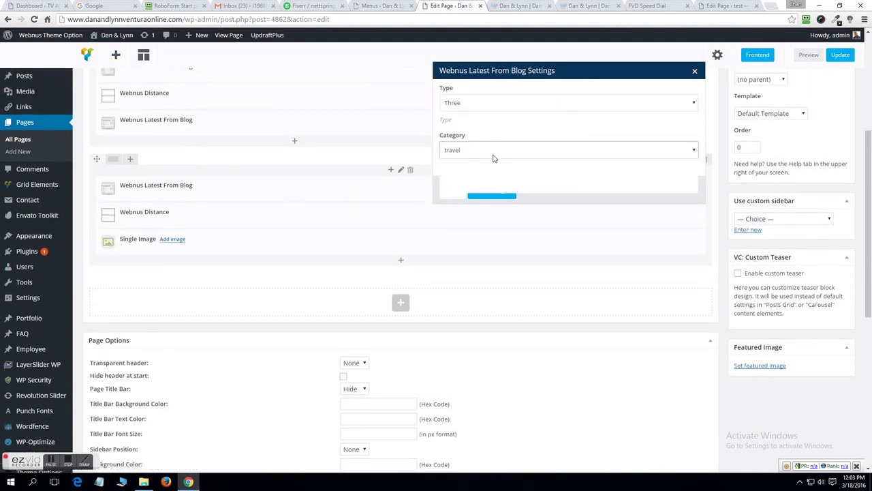
{"action": "left_click", "coordinate": [518, 5]}
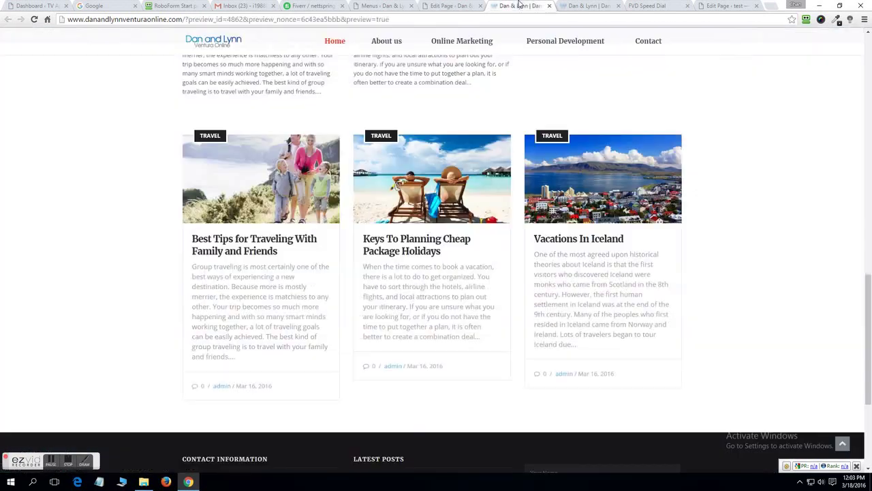
{"action": "left_click", "coordinate": [461, 5]}
{"action": "left_click", "coordinate": [450, 189]}
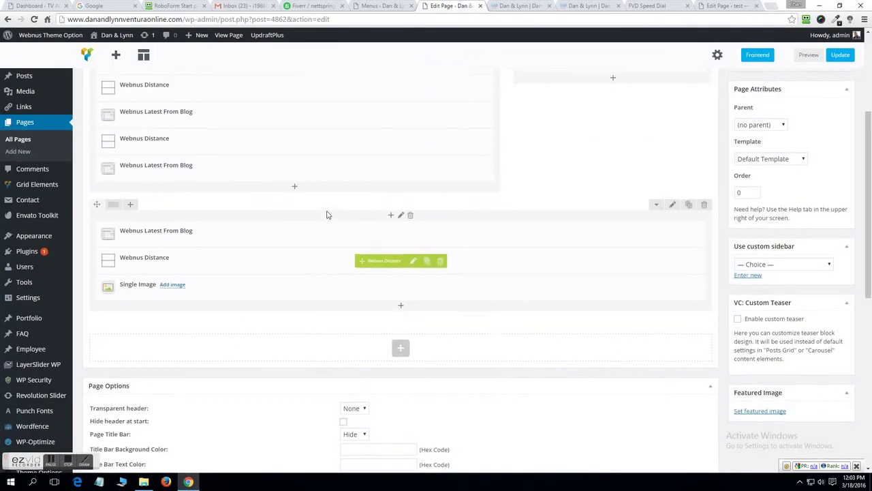
Compare the previewed two-post Travel section with the layout and open the settings of the first row's last Webnus Latest From Blog element.
{"action": "scroll", "coordinate": [325, 217], "scroll_direction": "up", "scroll_amount": 5}
{"action": "left_click", "coordinate": [521, 5]}
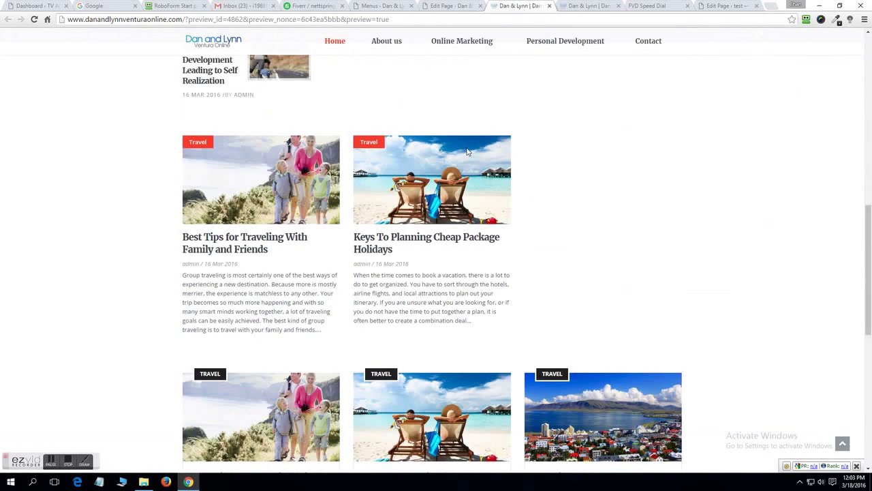
{"action": "scroll", "coordinate": [462, 155], "scroll_direction": "down", "scroll_amount": 3}
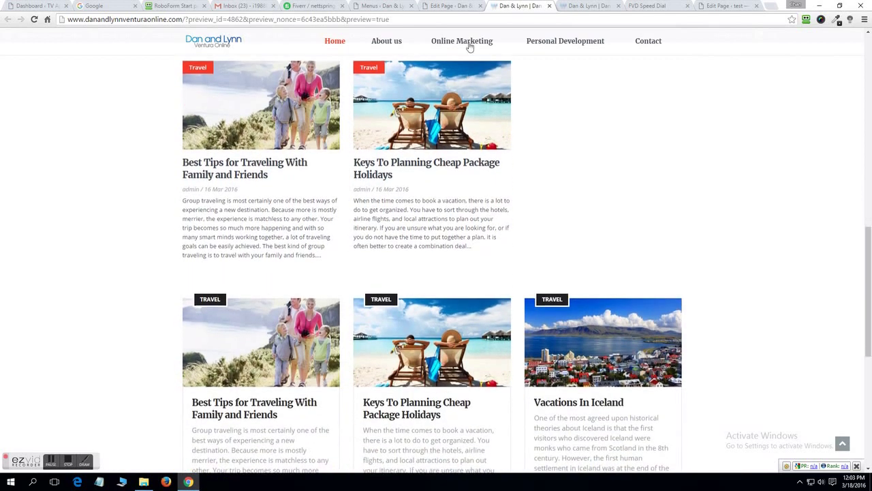
{"action": "left_click", "coordinate": [451, 5]}
{"action": "left_click_drag", "start_coordinate": [262, 231], "coordinate": [261, 284]}
{"action": "left_click", "coordinate": [315, 286]}
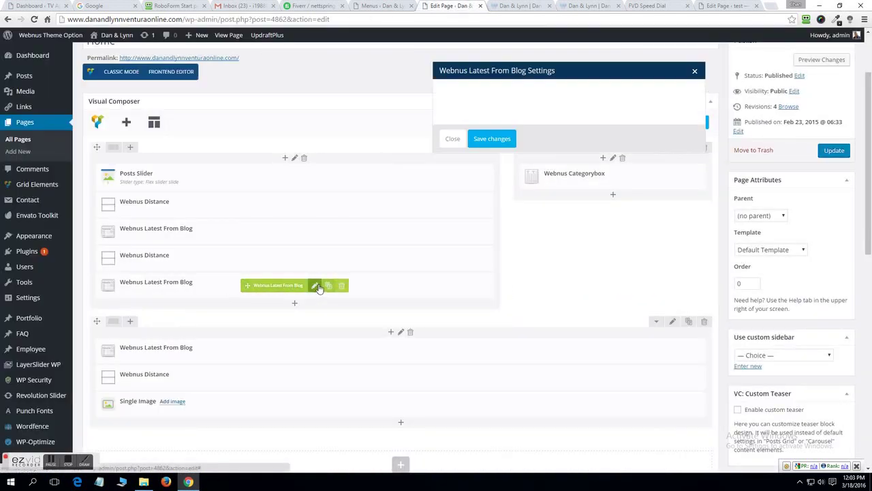
Save the Categorybox settings on the test site's Home 4 page and compare its Visual Composer layout with the Home page preview.
{"action": "left_click", "coordinate": [660, 5]}
{"action": "left_click", "coordinate": [724, 6]}
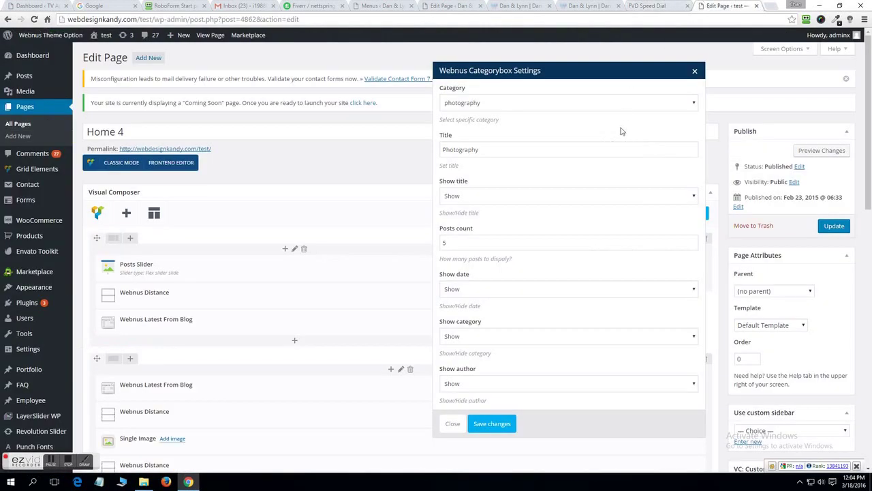
{"action": "left_click", "coordinate": [479, 424]}
{"action": "scroll", "coordinate": [334, 303], "scroll_direction": "down", "scroll_amount": 5}
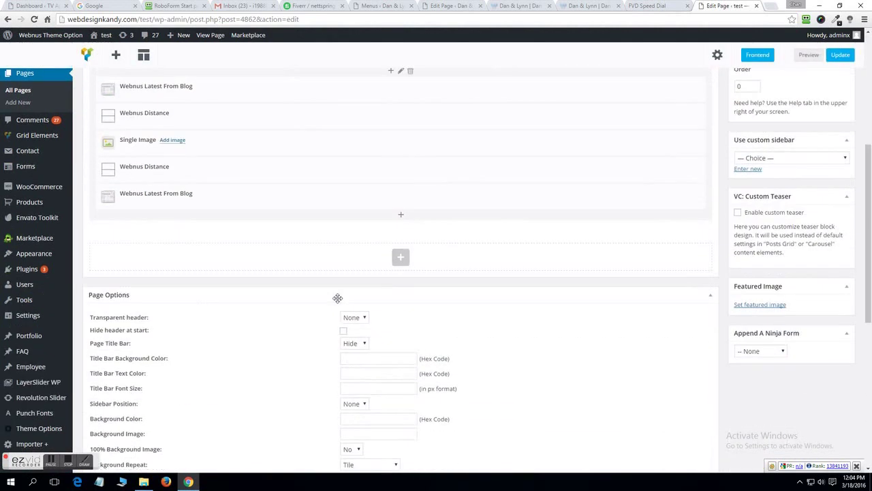
{"action": "scroll", "coordinate": [351, 304], "scroll_direction": "up", "scroll_amount": 3}
{"action": "left_click_drag", "start_coordinate": [338, 302], "coordinate": [557, 175]}
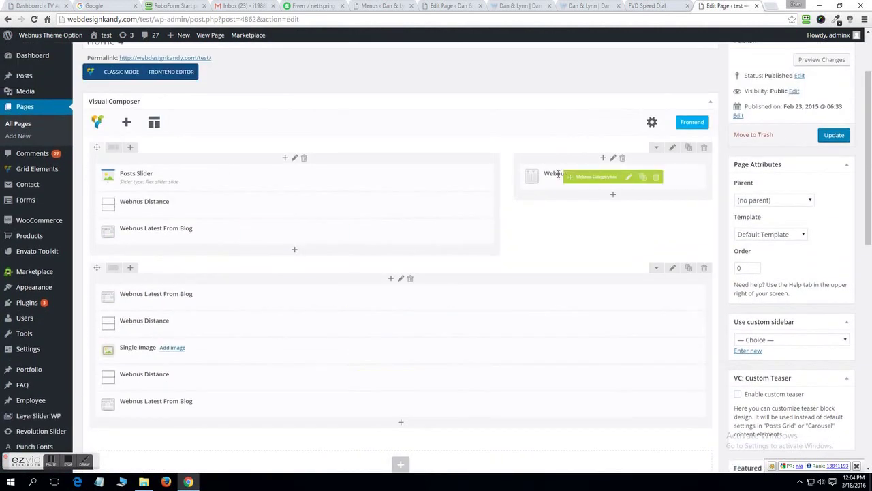
{"action": "left_click", "coordinate": [593, 5]}
{"action": "left_click", "coordinate": [522, 5]}
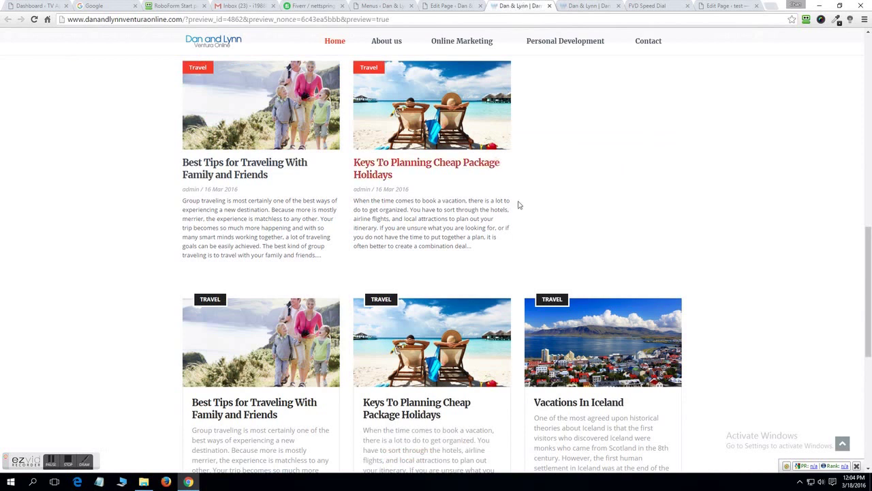
Try the category online-marketing for the first row's last Webnus Latest From Blog element.
{"action": "left_click", "coordinate": [455, 6]}
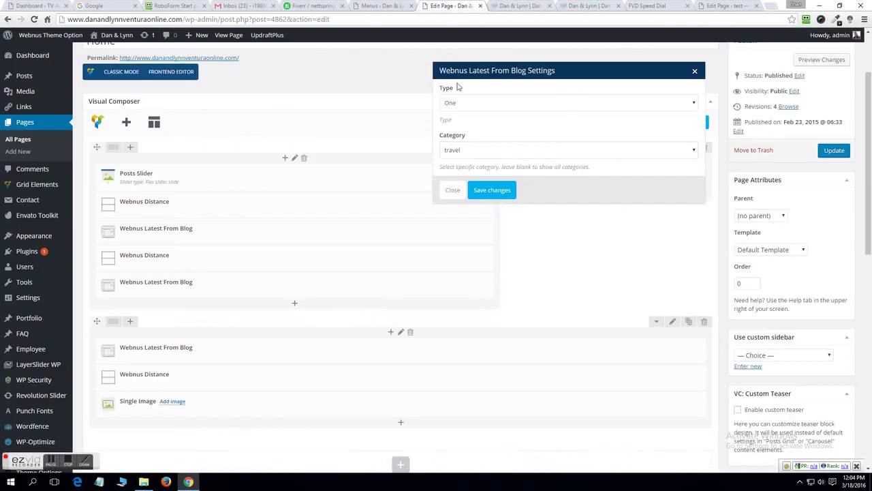
{"action": "left_click", "coordinate": [470, 151]}
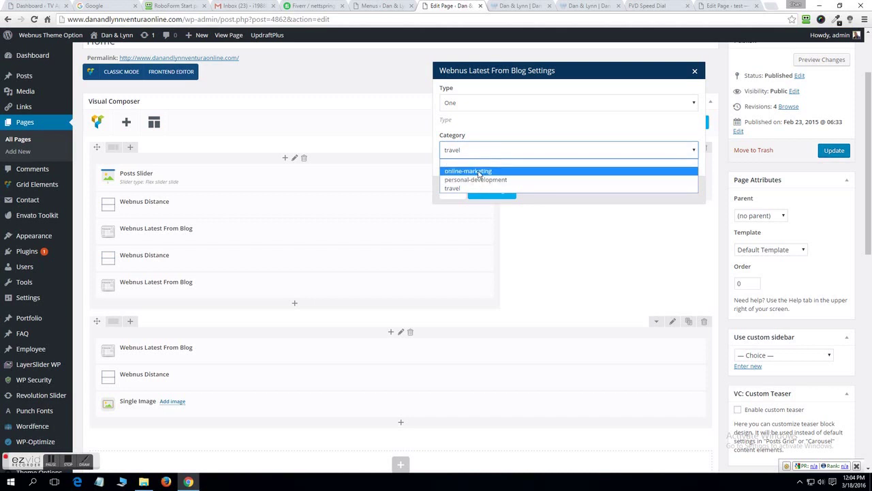
{"action": "left_click", "coordinate": [480, 172]}
Examine the live home page's post sections and the test site's layout, and close the Latest From Blog settings without saving.
{"action": "left_click", "coordinate": [715, 6]}
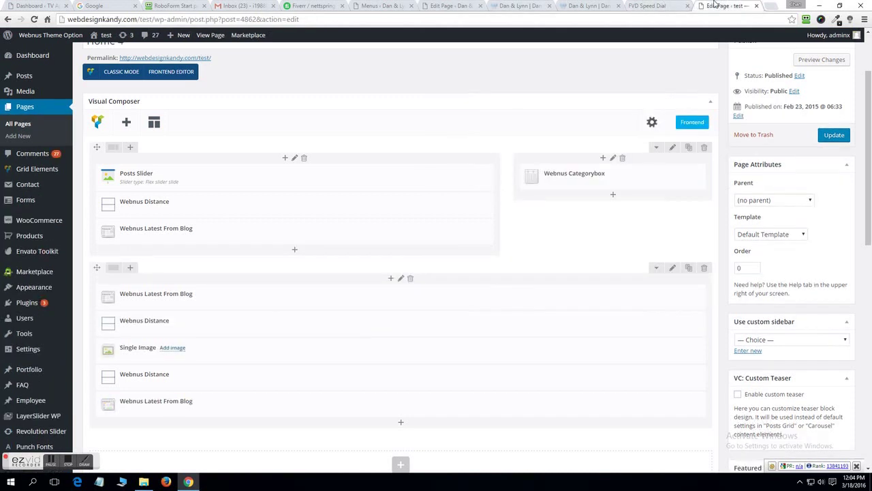
{"action": "left_click", "coordinate": [598, 5]}
{"action": "left_click", "coordinate": [528, 6]}
{"action": "left_click", "coordinate": [585, 5]}
{"action": "scroll", "coordinate": [590, 165], "scroll_direction": "down", "scroll_amount": 4}
{"action": "scroll", "coordinate": [579, 170], "scroll_direction": "down", "scroll_amount": 5}
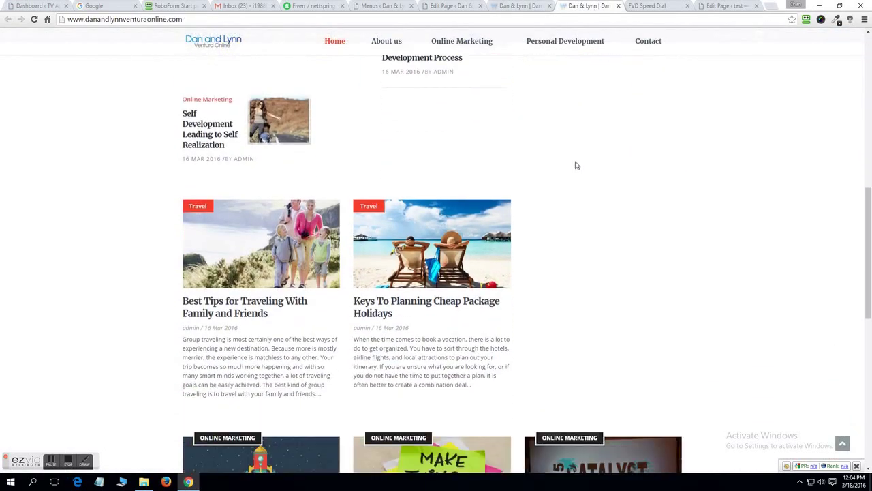
{"action": "scroll", "coordinate": [573, 158], "scroll_direction": "up", "scroll_amount": 3}
{"action": "scroll", "coordinate": [573, 159], "scroll_direction": "up", "scroll_amount": 2}
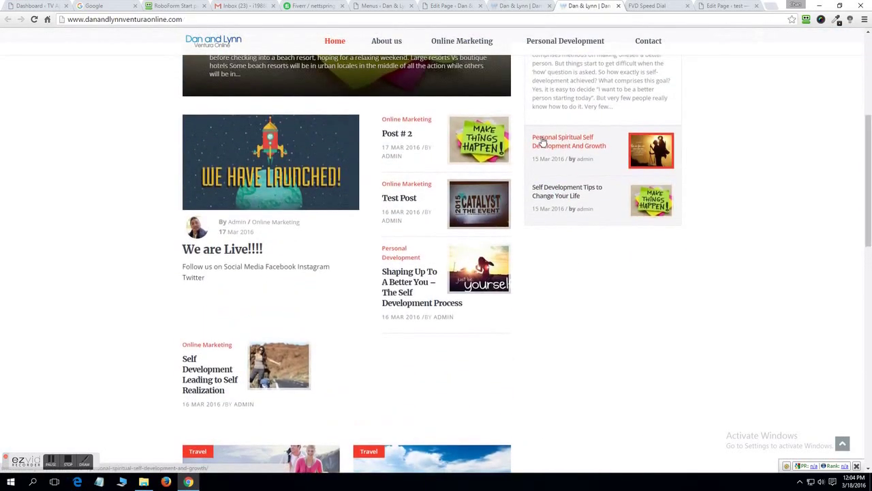
{"action": "left_click", "coordinate": [535, 6]}
{"action": "left_click", "coordinate": [717, 5]}
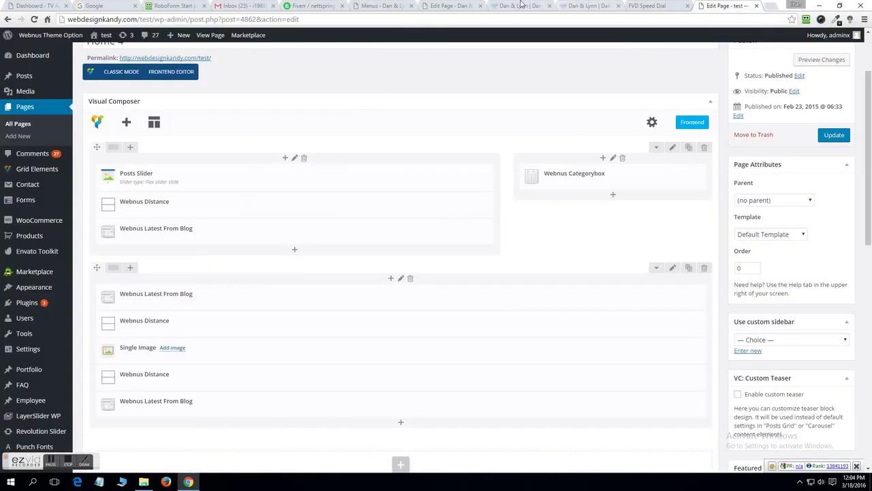
{"action": "left_click", "coordinate": [450, 5]}
{"action": "left_click", "coordinate": [453, 190]}
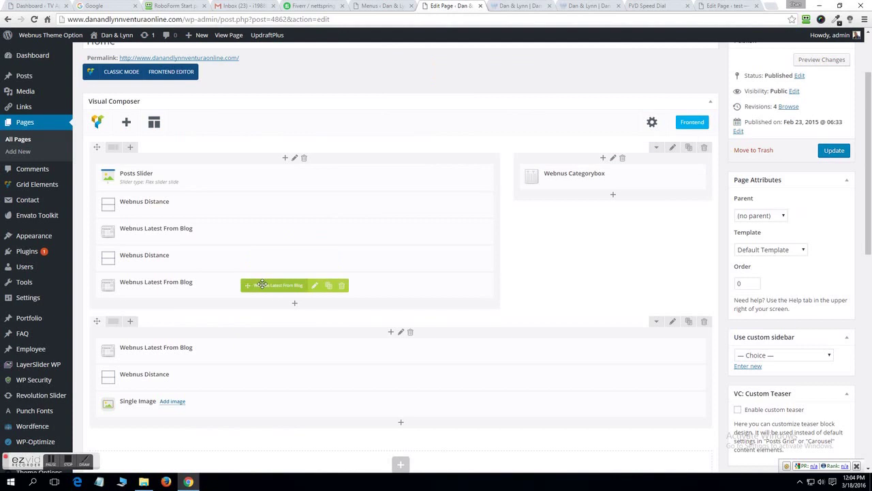
Try moving the first row's last Webnus Latest From Blog element into the second row and return it to the first row.
{"action": "left_click_drag", "start_coordinate": [251, 285], "coordinate": [297, 331]}
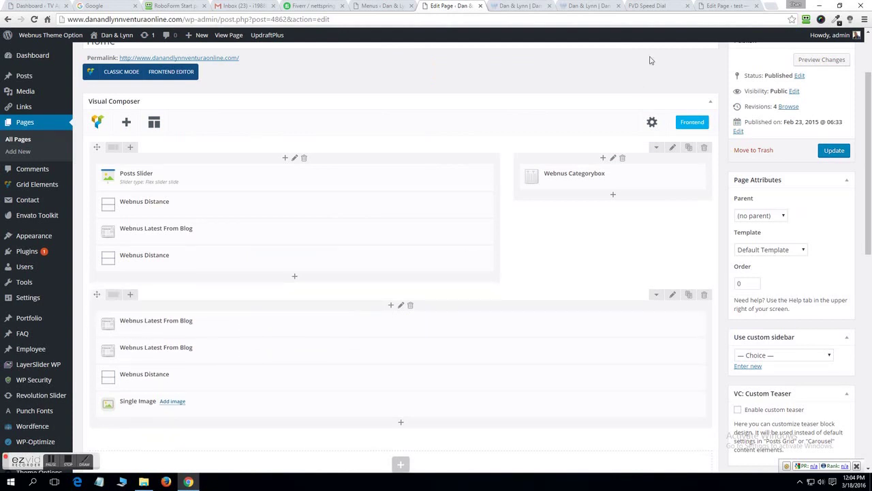
{"action": "left_click", "coordinate": [723, 6]}
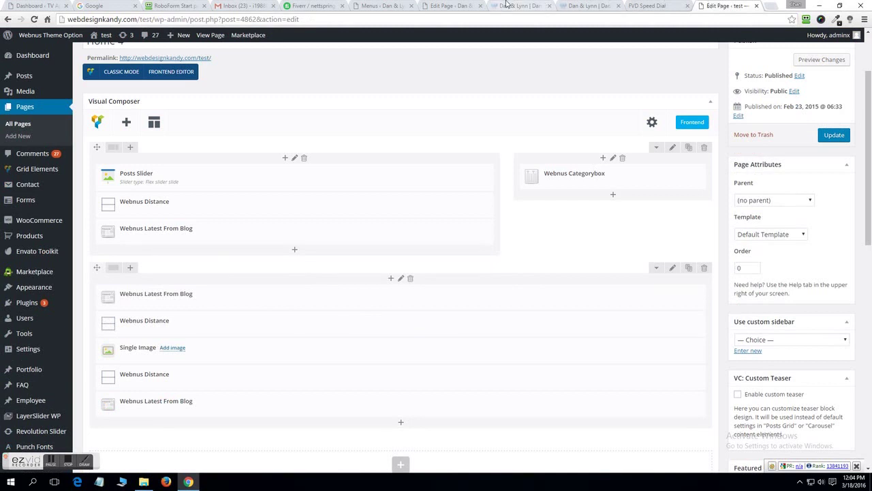
{"action": "left_click", "coordinate": [458, 5]}
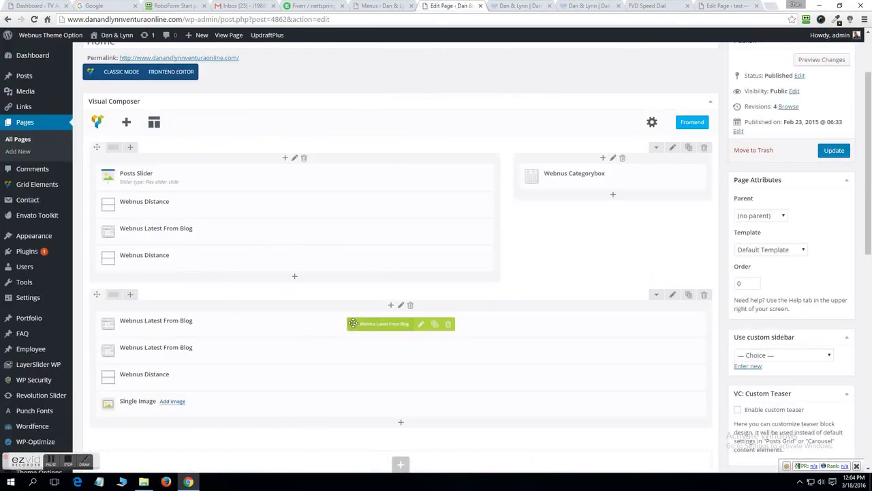
{"action": "left_click_drag", "start_coordinate": [346, 304], "coordinate": [300, 276]}
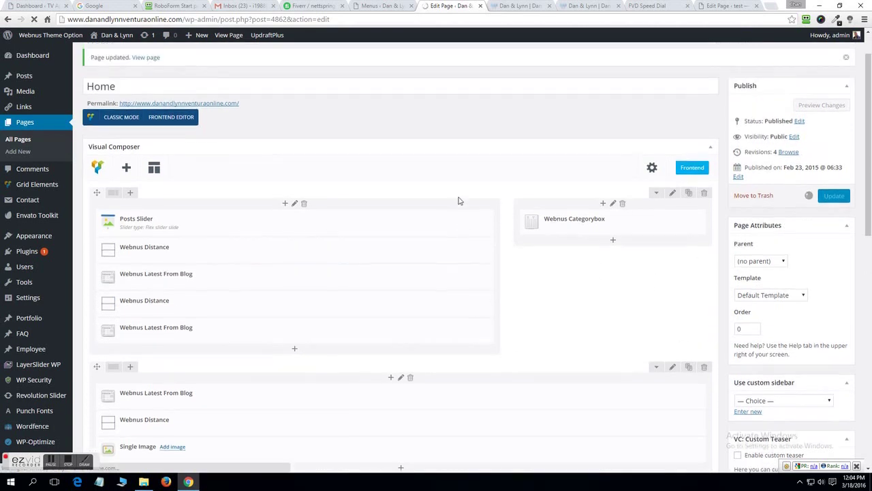
Check the updated Home page in its preview and return to the page editor.
{"action": "left_click", "coordinate": [519, 5]}
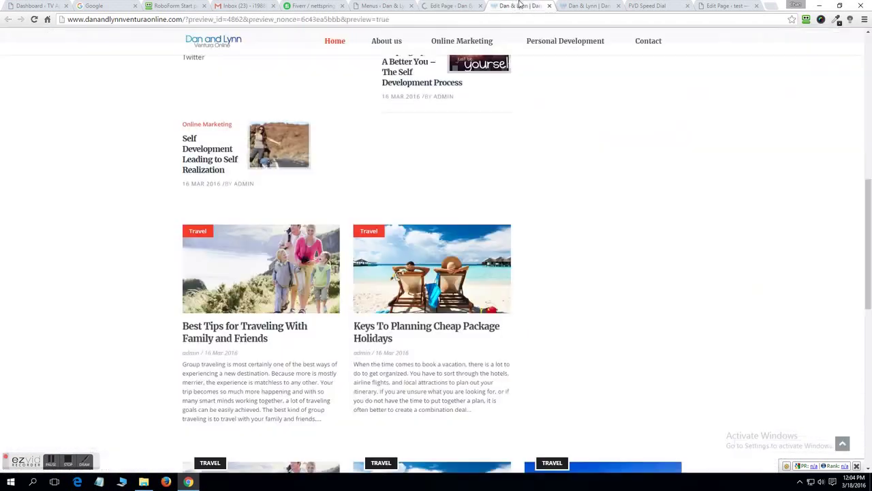
{"action": "scroll", "coordinate": [535, 151], "scroll_direction": "up", "scroll_amount": 7}
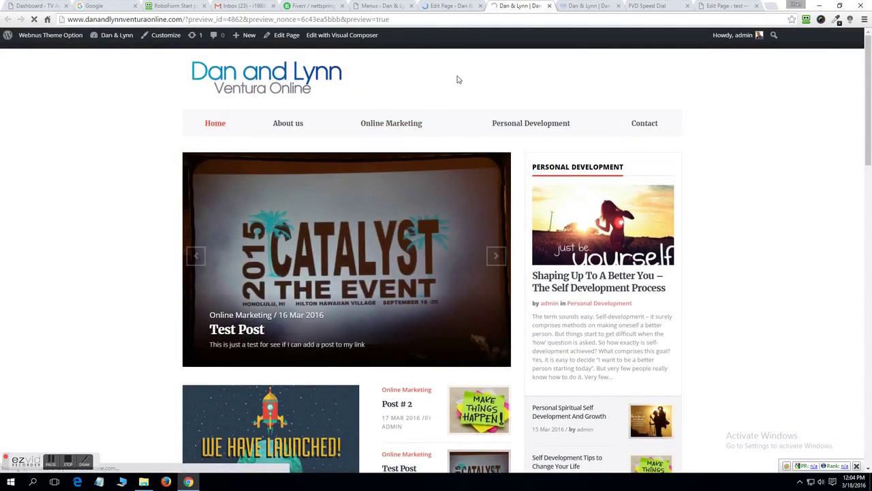
{"action": "left_click", "coordinate": [458, 6]}
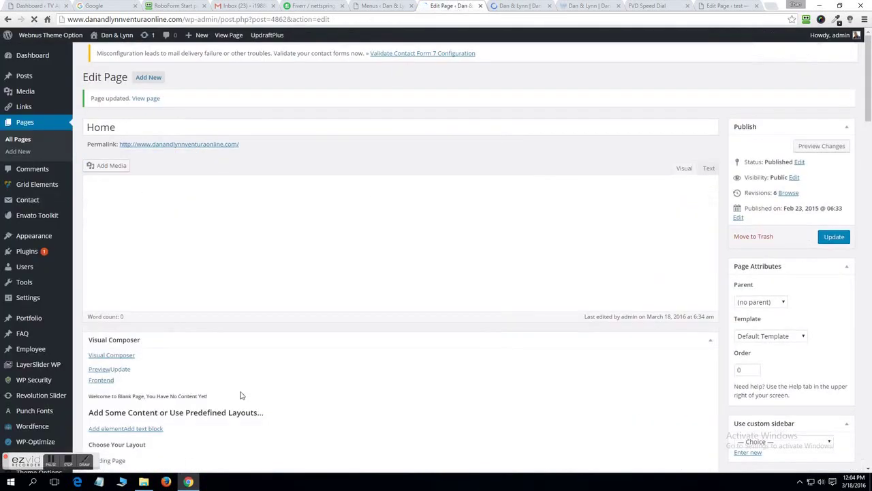
Leave the site's menu editor and open the Webnus Theme Options.
{"action": "left_click", "coordinate": [404, 6]}
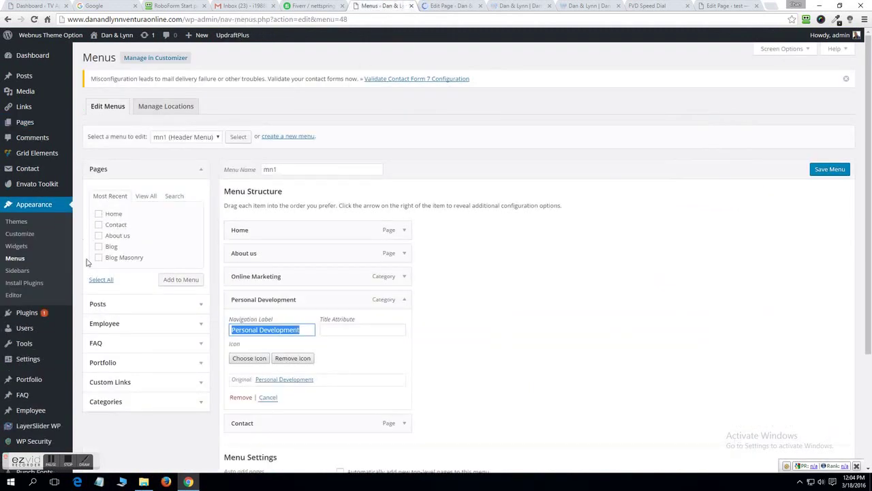
{"action": "scroll", "coordinate": [50, 277], "scroll_direction": "down", "scroll_amount": 3}
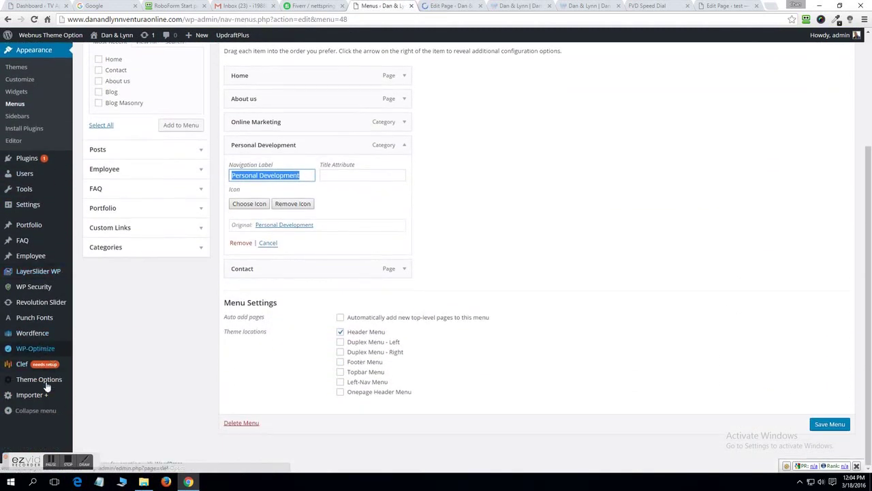
{"action": "left_click", "coordinate": [41, 380]}
{"action": "left_click", "coordinate": [453, 105]}
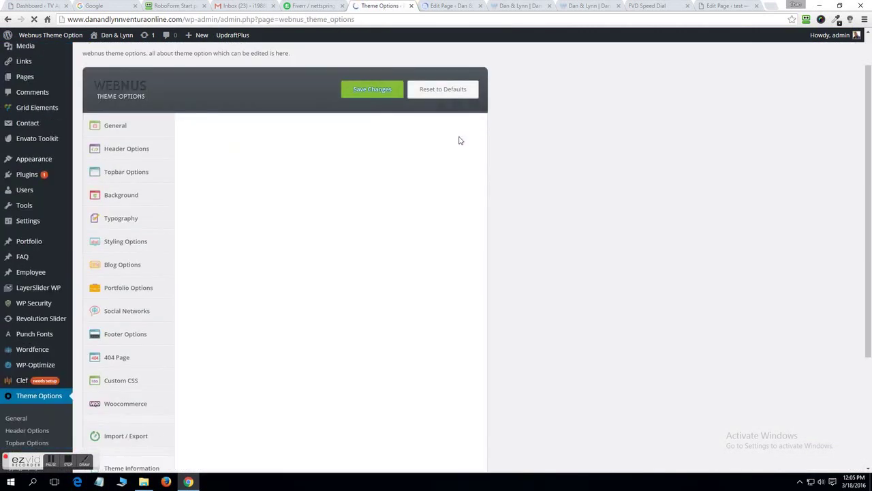
{"action": "scroll", "coordinate": [458, 137], "scroll_direction": "down", "scroll_amount": 3}
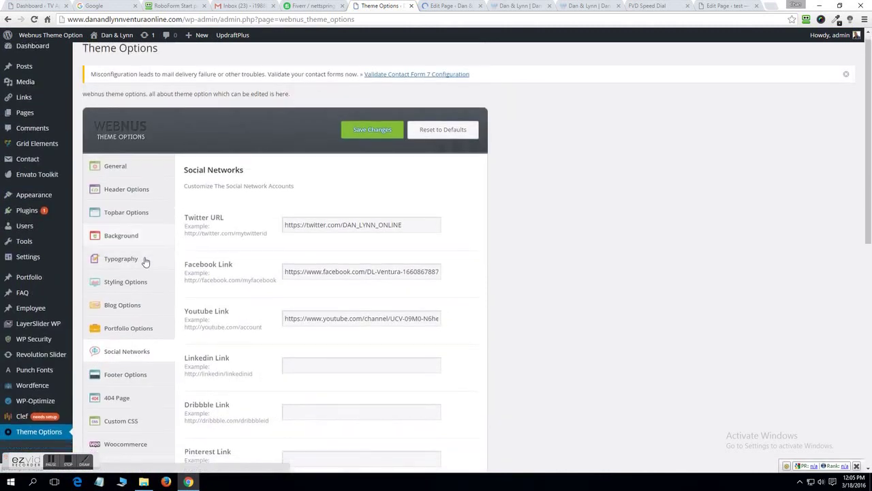
Open the Footer Options and examine the footer bars, colors, bottom content, logo and copyright settings.
{"action": "left_click", "coordinate": [134, 253]}
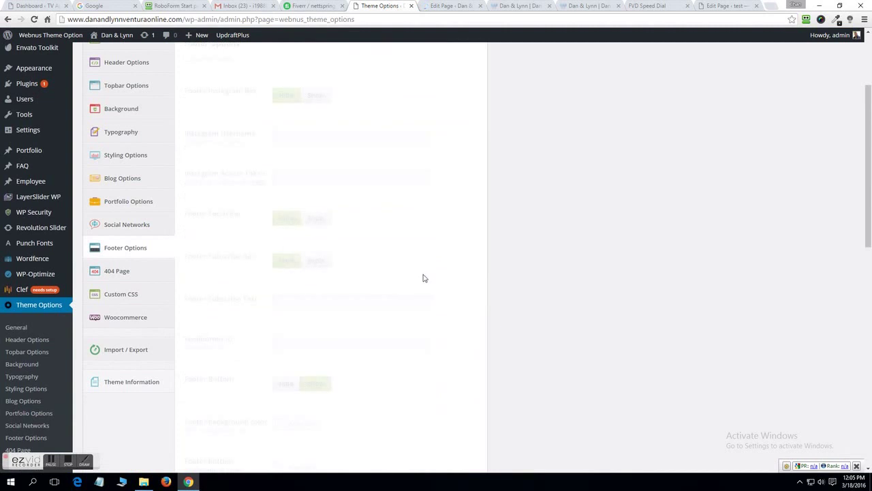
{"action": "scroll", "coordinate": [412, 274], "scroll_direction": "down", "scroll_amount": 2}
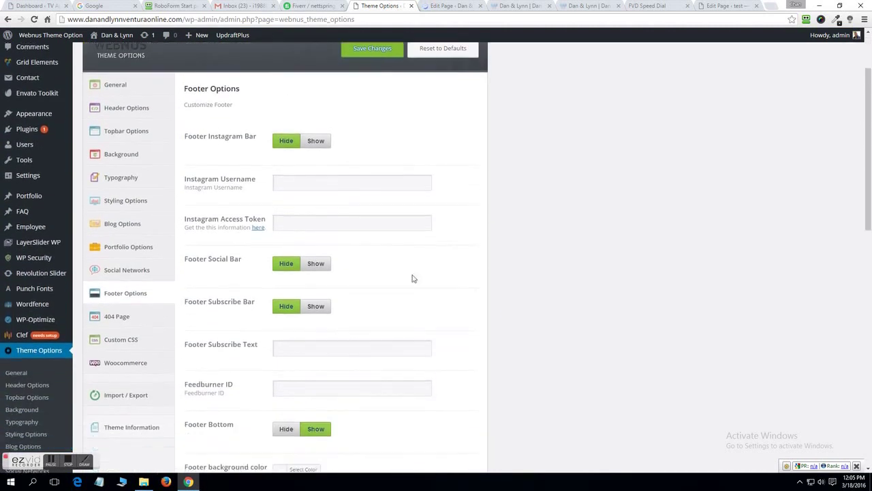
{"action": "scroll", "coordinate": [403, 284], "scroll_direction": "down", "scroll_amount": 2}
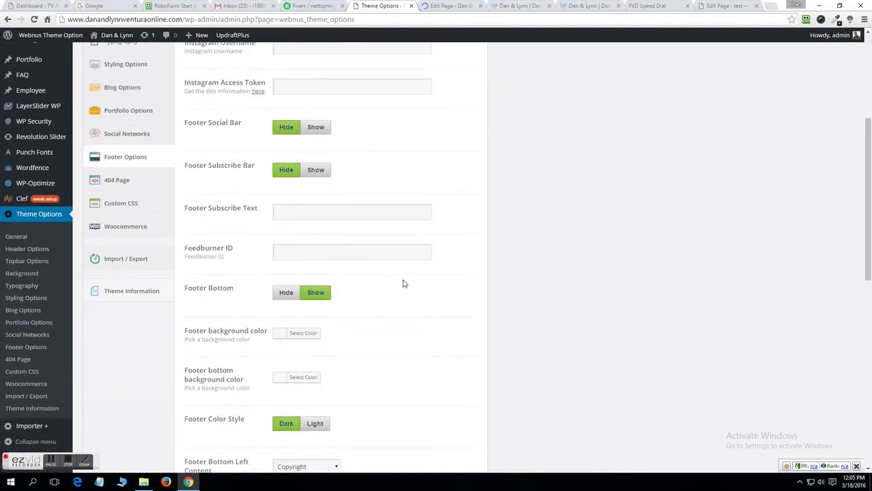
{"action": "scroll", "coordinate": [395, 283], "scroll_direction": "down", "scroll_amount": 3}
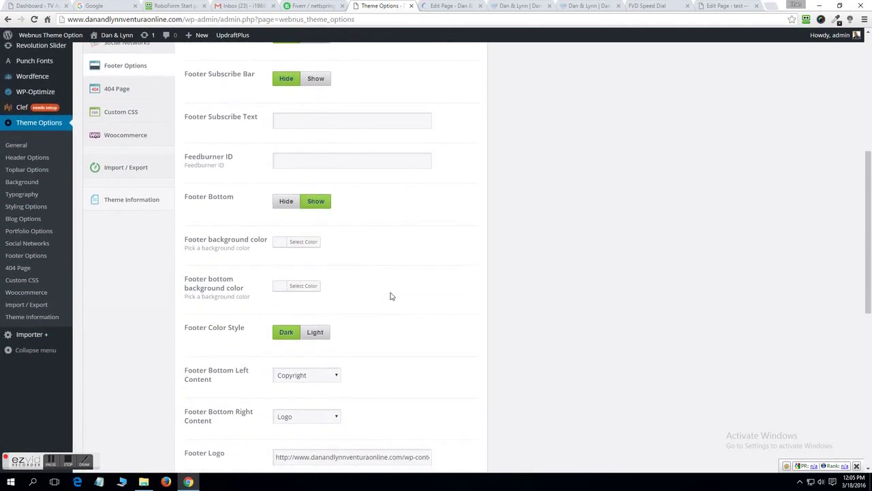
{"action": "scroll", "coordinate": [388, 292], "scroll_direction": "down", "scroll_amount": 2}
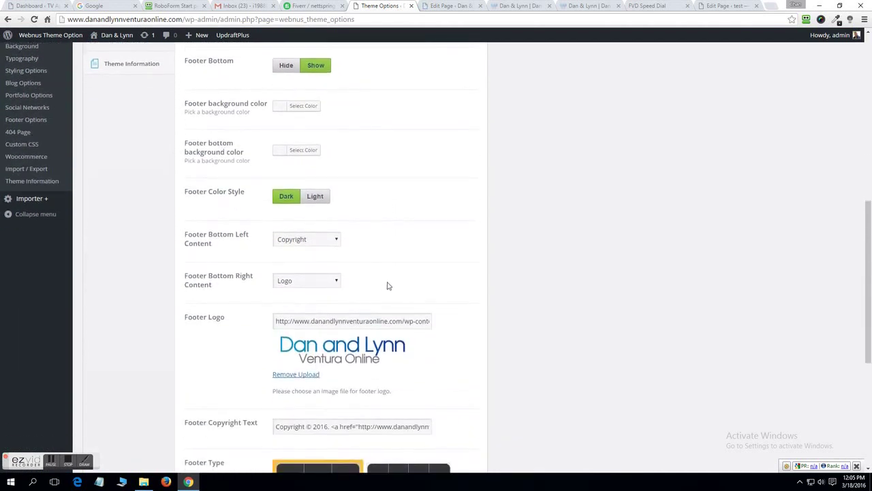
{"action": "scroll", "coordinate": [388, 286], "scroll_direction": "down", "scroll_amount": 6}
{"action": "scroll", "coordinate": [388, 288], "scroll_direction": "up", "scroll_amount": 6}
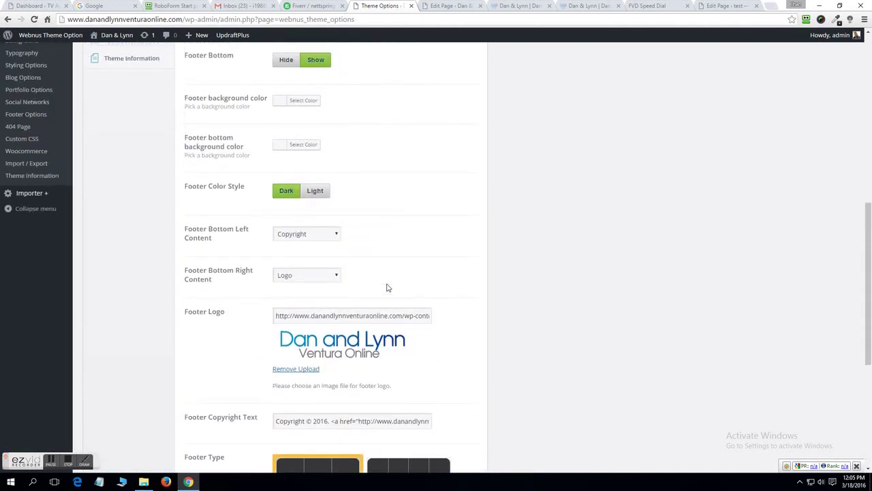
{"action": "scroll", "coordinate": [386, 288], "scroll_direction": "up", "scroll_amount": 6}
{"action": "scroll", "coordinate": [207, 342], "scroll_direction": "up", "scroll_amount": 2}
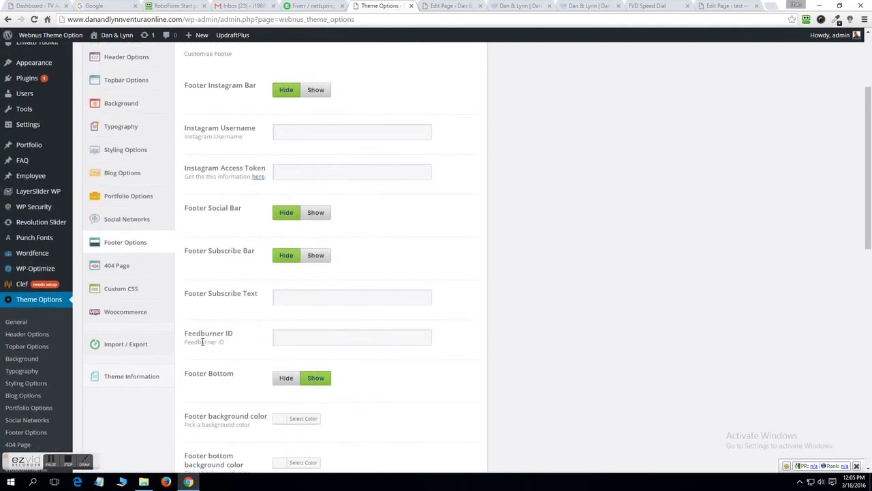
{"action": "scroll", "coordinate": [138, 195], "scroll_direction": "up", "scroll_amount": 2}
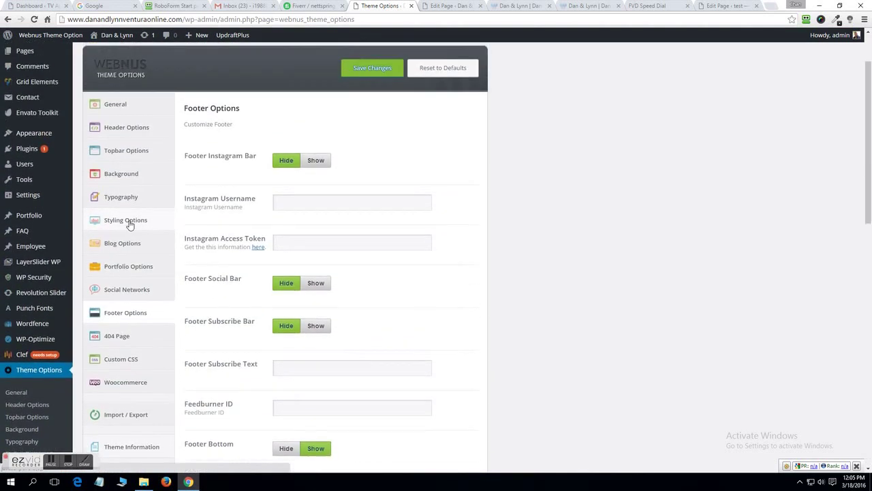
Open the Topbar Options and examine the topbar's side content, tag line and social icon settings.
{"action": "left_click", "coordinate": [132, 217]}
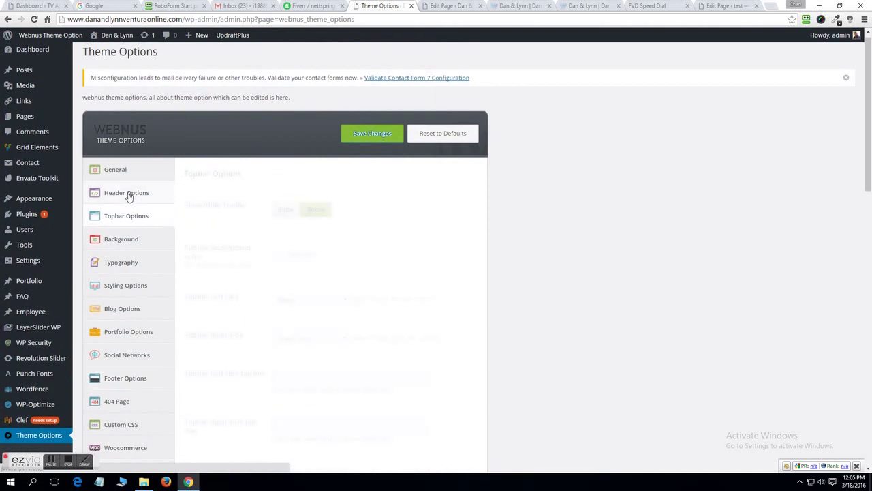
{"action": "scroll", "coordinate": [147, 254], "scroll_direction": "down", "scroll_amount": 17}
{"action": "scroll", "coordinate": [154, 304], "scroll_direction": "up", "scroll_amount": 4}
{"action": "scroll", "coordinate": [154, 300], "scroll_direction": "up", "scroll_amount": 13}
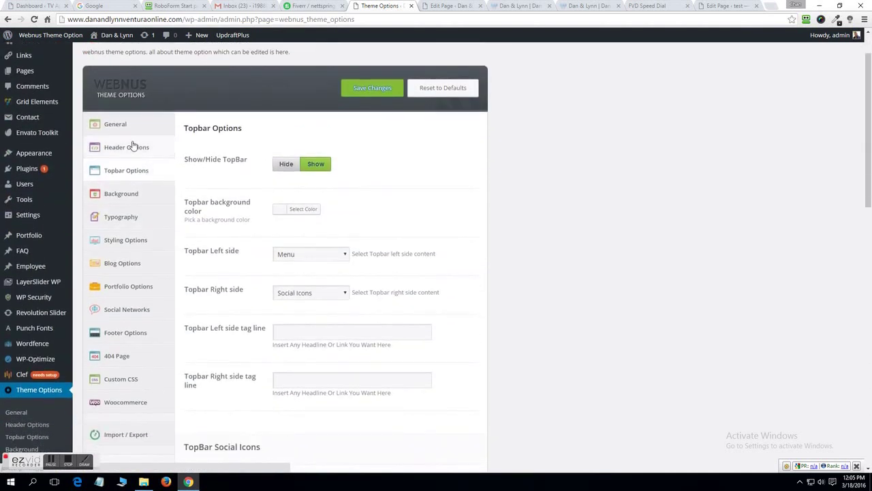
Open the Header Options and examine the logo, header layout and News Ticker settings.
{"action": "left_click", "coordinate": [129, 148]}
{"action": "scroll", "coordinate": [212, 301], "scroll_direction": "down", "scroll_amount": 15}
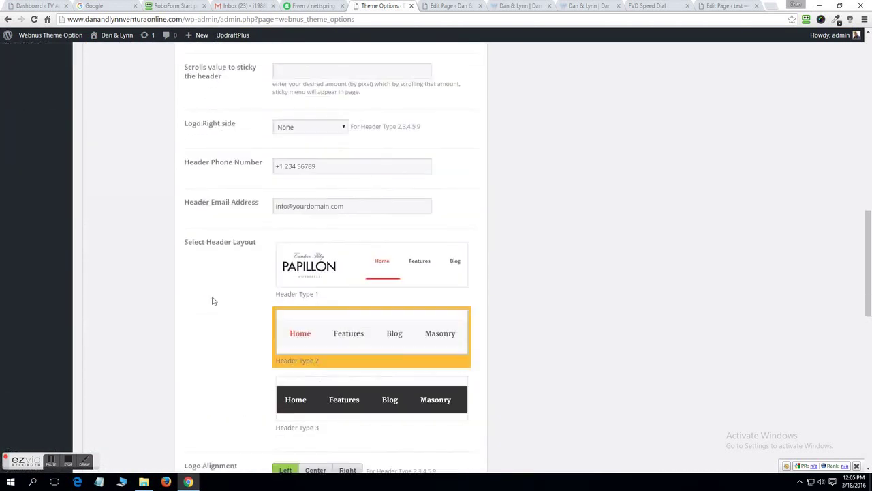
{"action": "scroll", "coordinate": [212, 301], "scroll_direction": "down", "scroll_amount": 7}
{"action": "scroll", "coordinate": [211, 302], "scroll_direction": "up", "scroll_amount": 9}
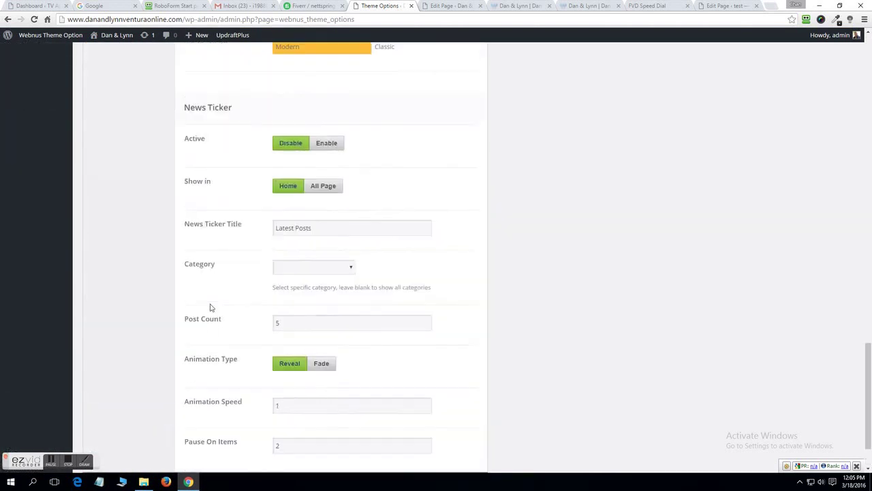
{"action": "scroll", "coordinate": [194, 312], "scroll_direction": "up", "scroll_amount": 15}
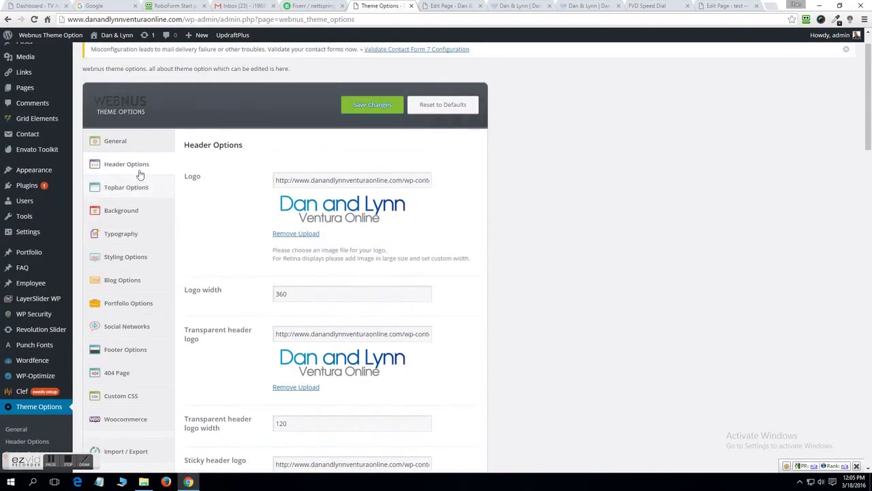
Open the General theme options and examine the layout, favicon, tracking code and Contact Information settings.
{"action": "left_click", "coordinate": [136, 143]}
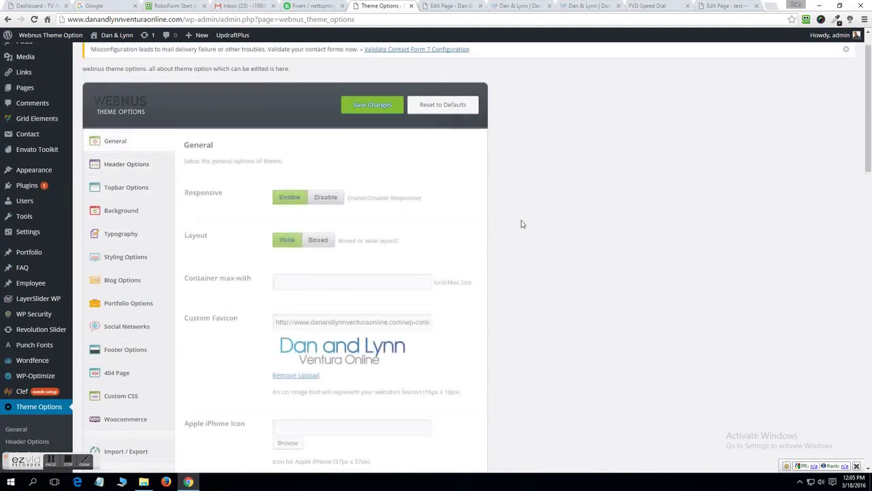
{"action": "scroll", "coordinate": [506, 223], "scroll_direction": "down", "scroll_amount": 4}
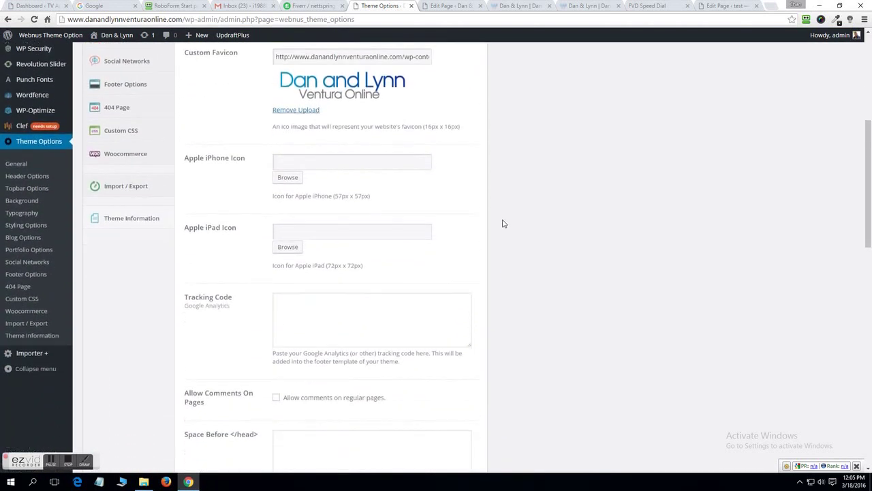
{"action": "scroll", "coordinate": [503, 223], "scroll_direction": "down", "scroll_amount": 4}
{"action": "scroll", "coordinate": [498, 225], "scroll_direction": "down", "scroll_amount": 2}
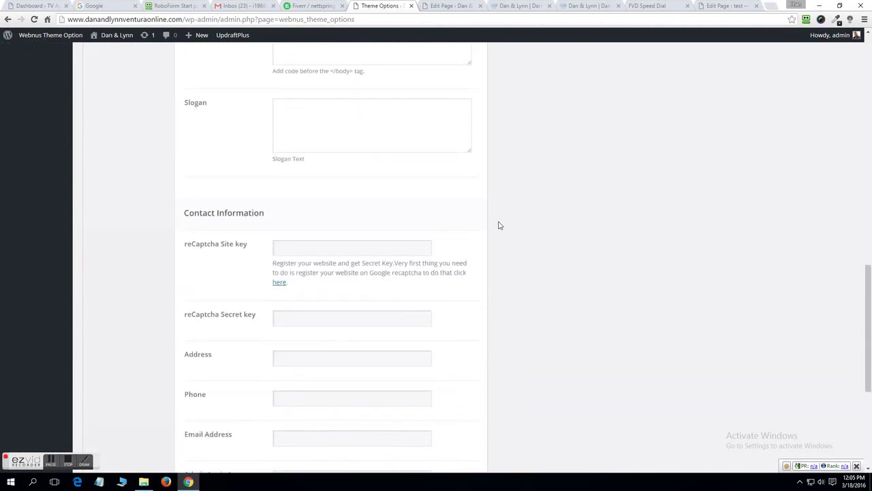
{"action": "scroll", "coordinate": [492, 230], "scroll_direction": "down", "scroll_amount": 1}
{"action": "scroll", "coordinate": [490, 228], "scroll_direction": "down", "scroll_amount": 4}
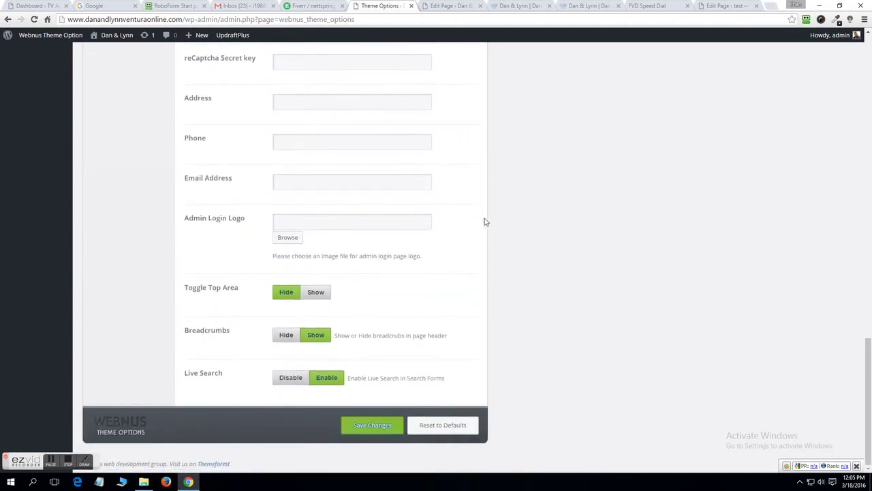
{"action": "scroll", "coordinate": [467, 230], "scroll_direction": "up", "scroll_amount": 15}
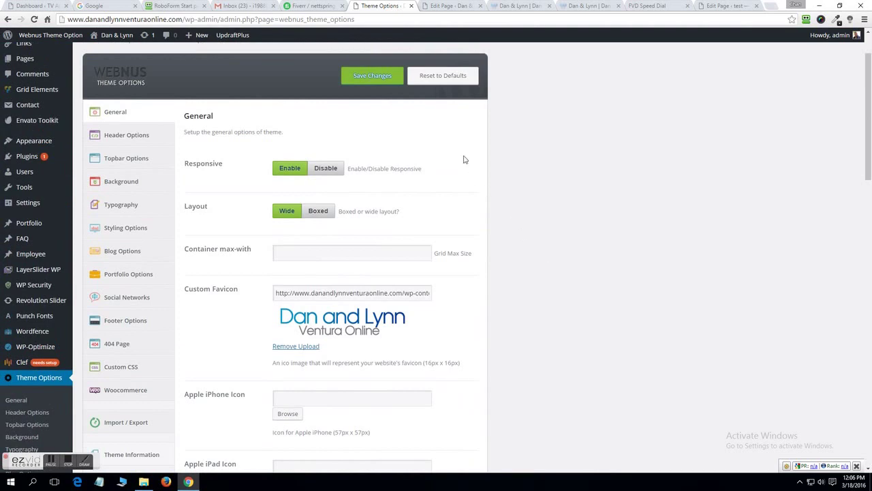
Examine the live home page down to its footer and close the duplicate site tab.
{"action": "left_click", "coordinate": [528, 5]}
{"action": "scroll", "coordinate": [538, 170], "scroll_direction": "down", "scroll_amount": 20}
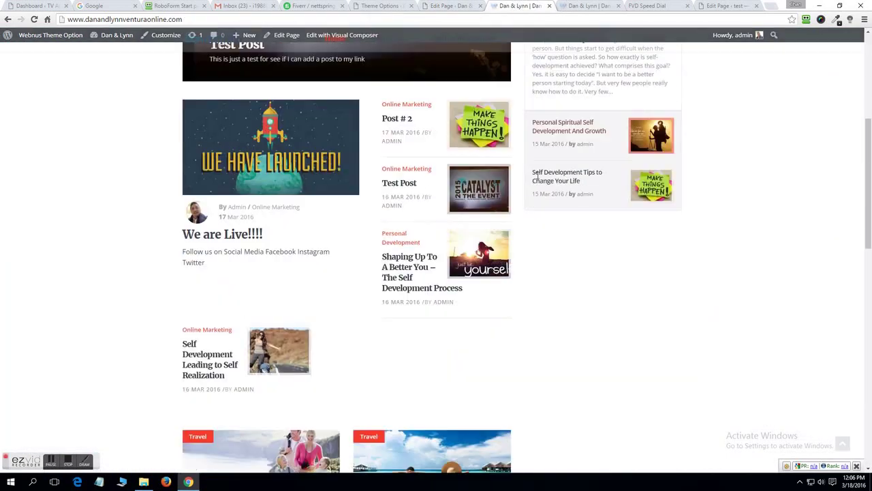
{"action": "scroll", "coordinate": [537, 116], "scroll_direction": "up", "scroll_amount": 10}
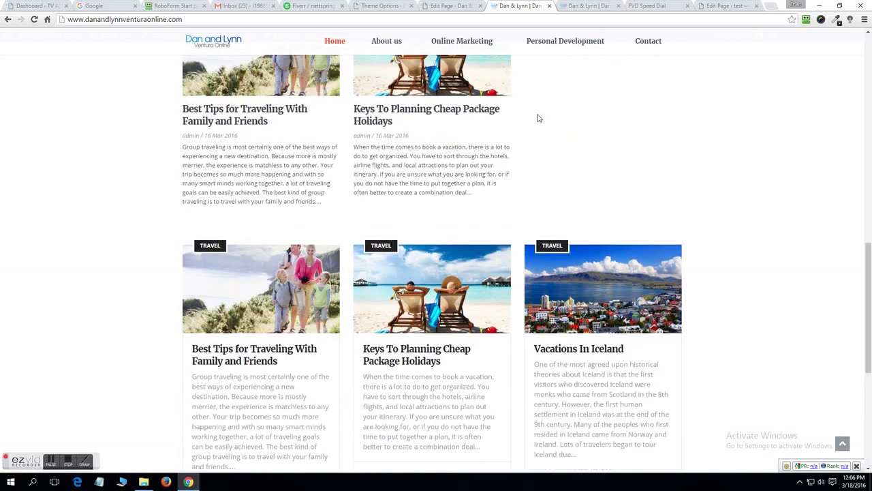
{"action": "left_click", "coordinate": [618, 6]}
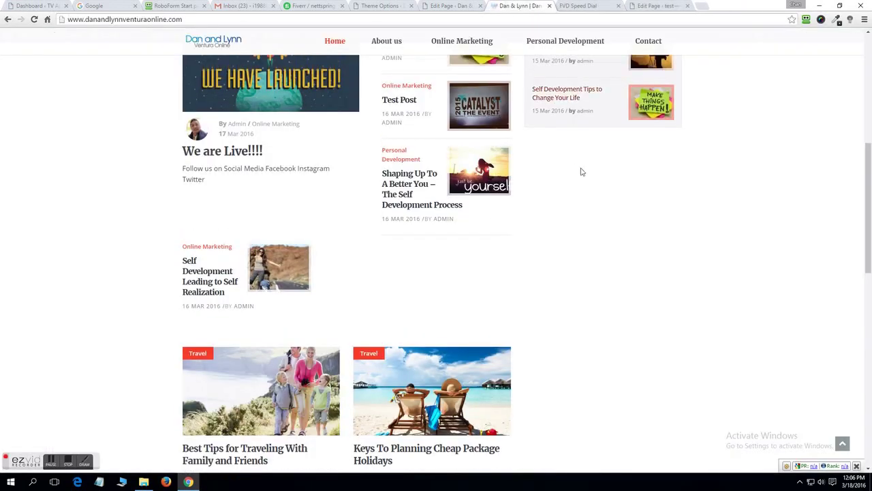
{"action": "scroll", "coordinate": [580, 171], "scroll_direction": "down", "scroll_amount": 5}
{"action": "scroll", "coordinate": [525, 145], "scroll_direction": "down", "scroll_amount": 1}
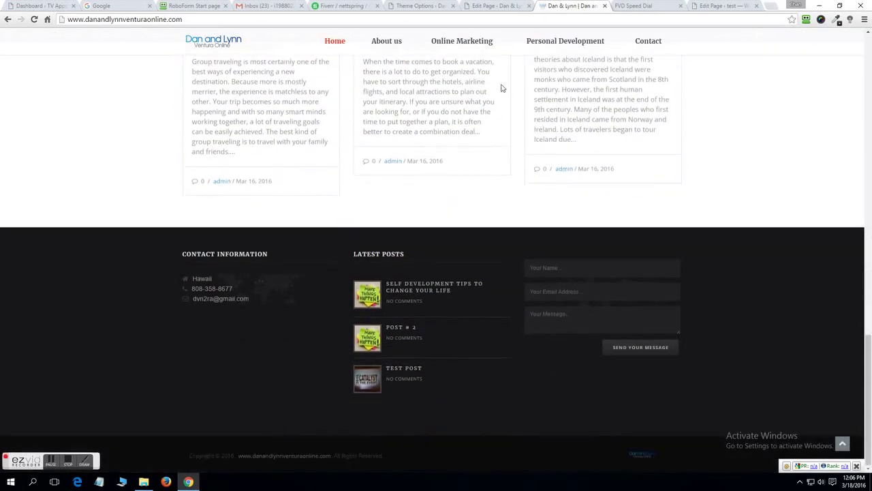
Return to the theme's Footer Options and set the Footer Subscribe Bar to Show.
{"action": "left_click", "coordinate": [500, 5]}
{"action": "left_click", "coordinate": [429, 5]}
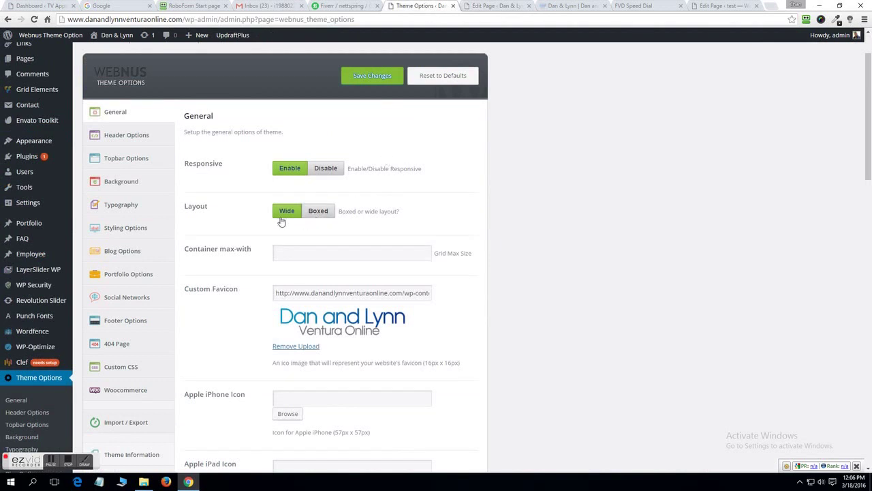
{"action": "left_click", "coordinate": [129, 320]}
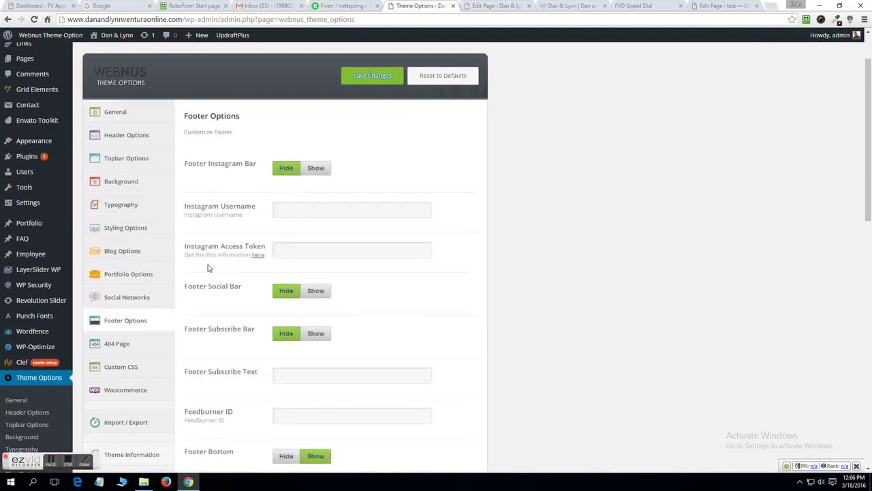
{"action": "scroll", "coordinate": [208, 268], "scroll_direction": "down", "scroll_amount": 1}
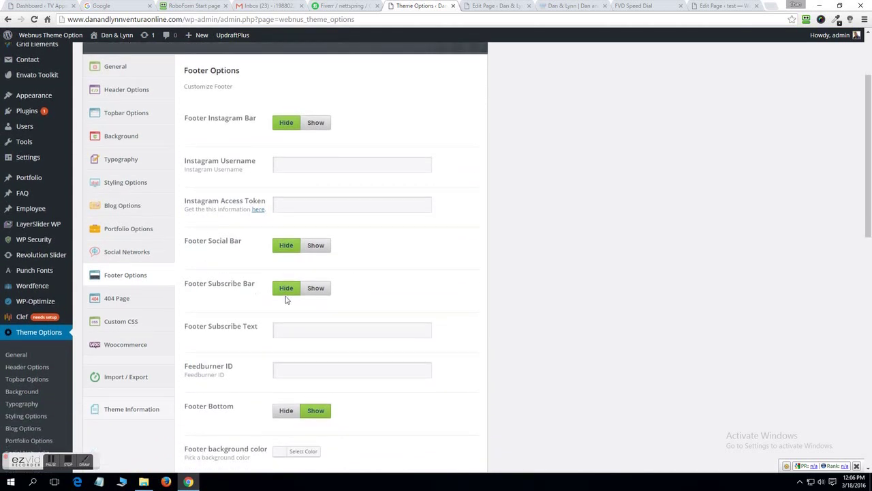
{"action": "scroll", "coordinate": [286, 300], "scroll_direction": "down", "scroll_amount": 1}
{"action": "left_click", "coordinate": [318, 243]}
{"action": "scroll", "coordinate": [321, 248], "scroll_direction": "up", "scroll_amount": 1}
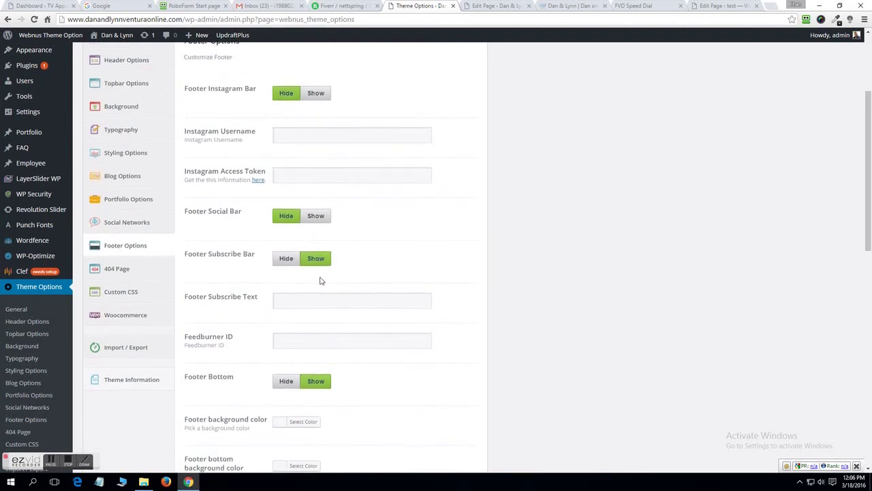
{"action": "left_click", "coordinate": [292, 263]}
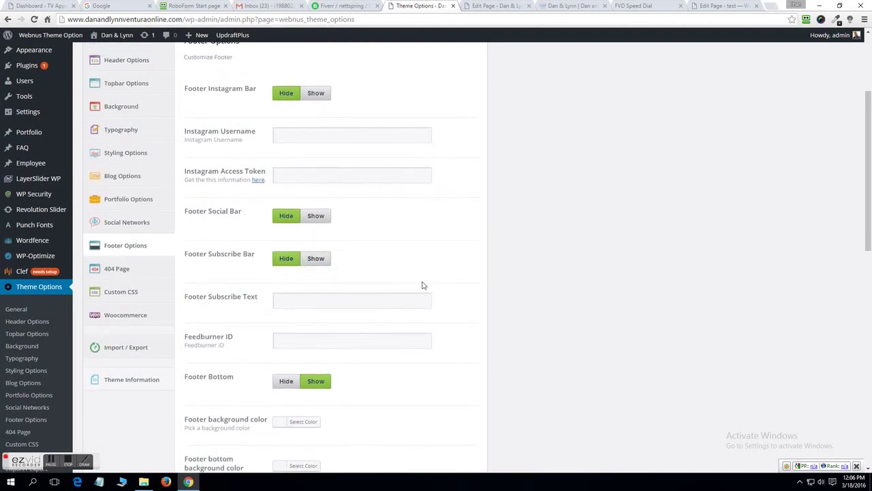
{"action": "scroll", "coordinate": [335, 261], "scroll_direction": "down", "scroll_amount": 2}
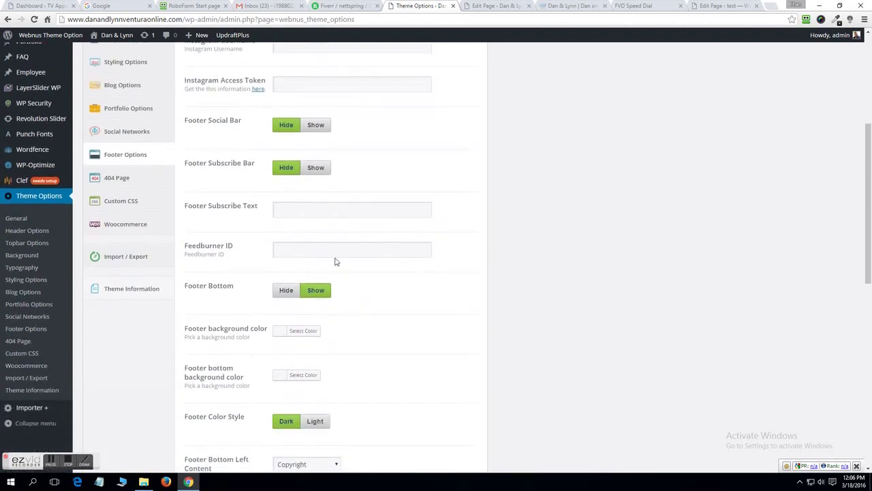
{"action": "left_click", "coordinate": [316, 172]}
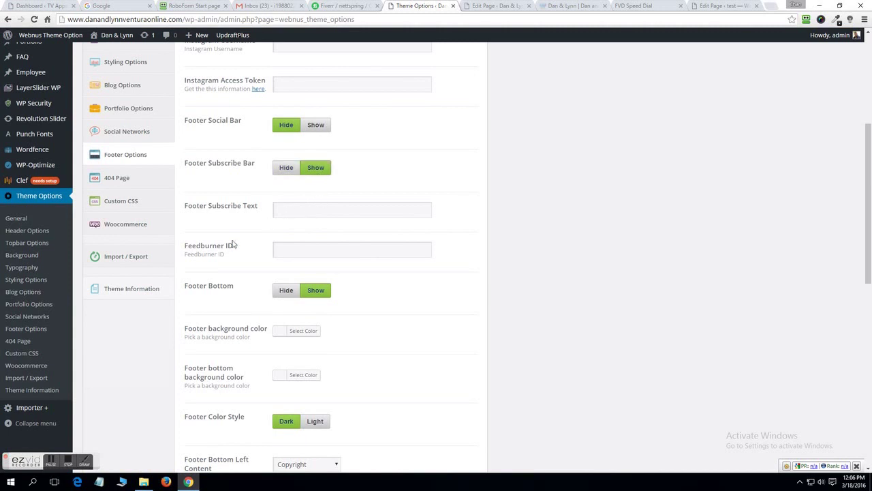
Search Google for the "Feedburner ID" field label and open the FeedBurner website from the results.
{"action": "left_click_drag", "start_coordinate": [185, 248], "coordinate": [237, 247]}
{"action": "right_click", "coordinate": [239, 251]}
{"action": "left_click", "coordinate": [271, 268]}
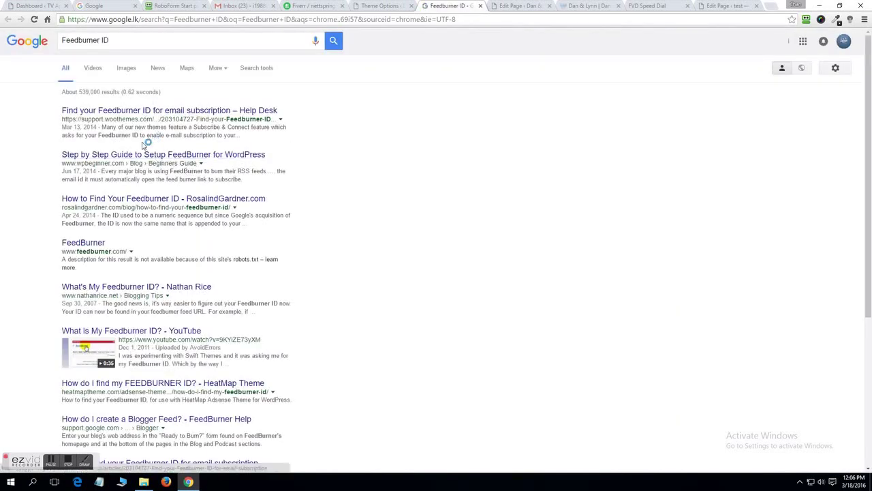
{"action": "left_click", "coordinate": [124, 40]}
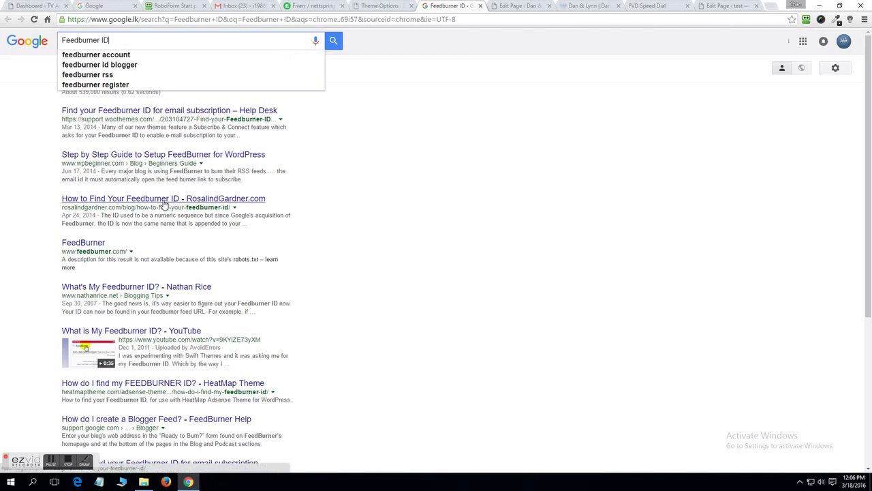
{"action": "left_click", "coordinate": [78, 244]}
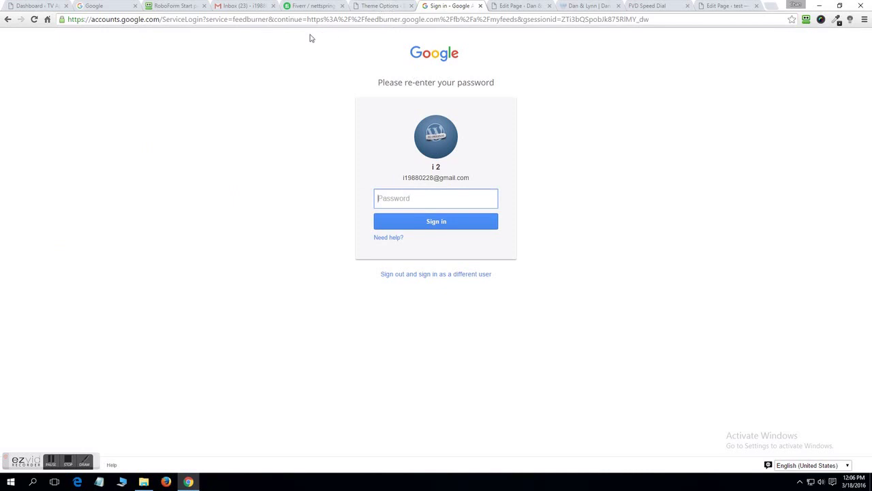
Return to the Footer Options, place the cursor in the Feedburner ID field and recheck FeedBurner's Google sign-in page.
{"action": "left_click", "coordinate": [373, 7]}
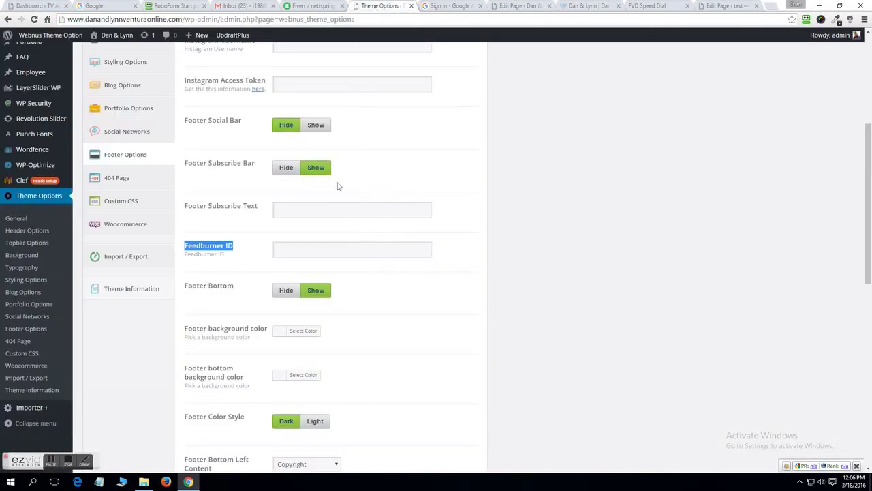
{"action": "left_click", "coordinate": [321, 244]}
{"action": "left_click", "coordinate": [456, 5]}
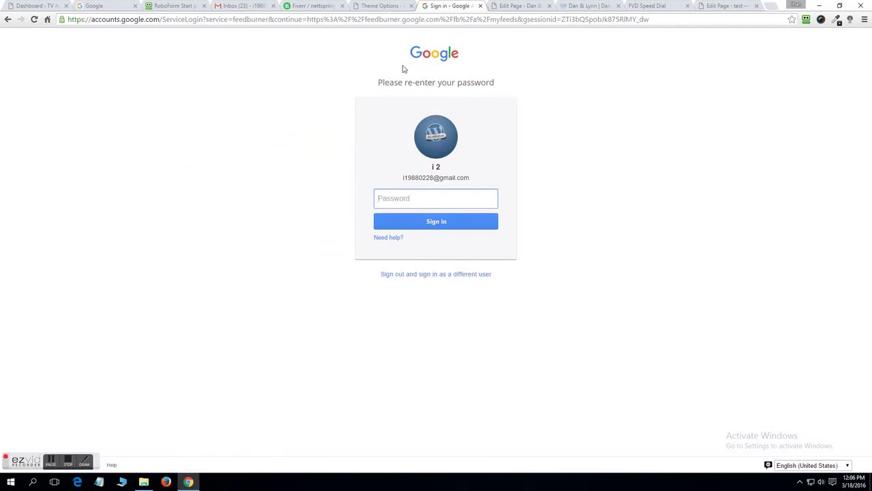
{"action": "left_click", "coordinate": [393, 4]}
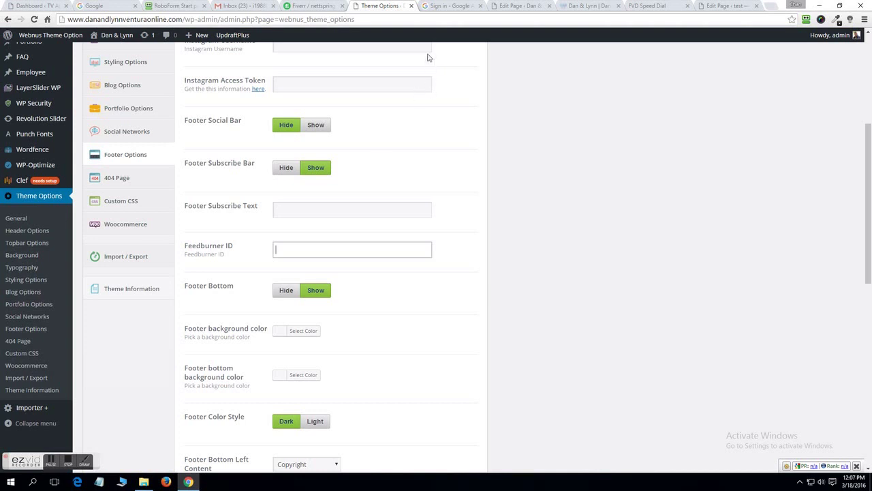
Save the changes made in the theme's Footer Options.
{"action": "scroll", "coordinate": [323, 316], "scroll_direction": "down", "scroll_amount": 8}
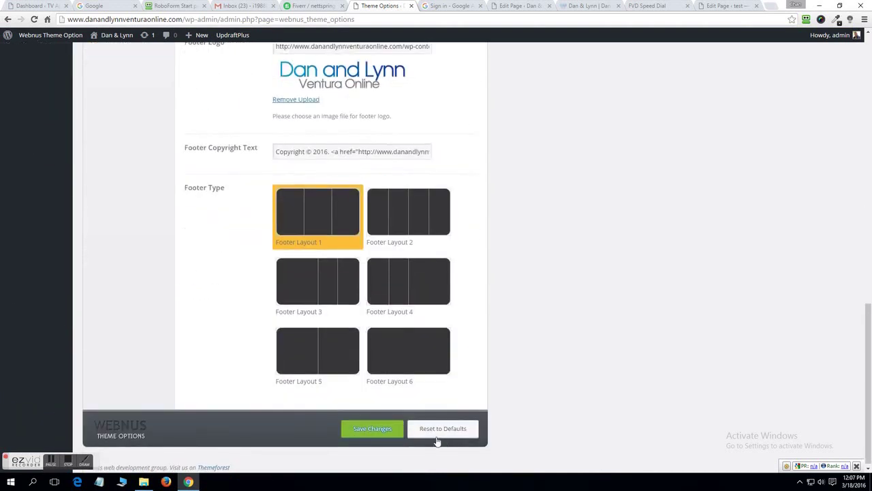
{"action": "left_click", "coordinate": [375, 431]}
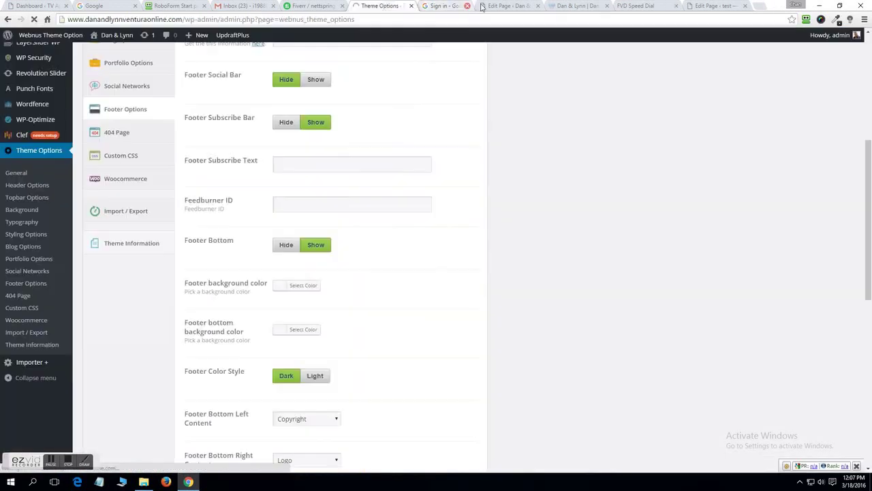
Close the Google sign-in, home page editor, FVD Speed Dial and test site editor tabs, keeping the live home page open.
{"action": "left_click", "coordinate": [480, 6]}
{"action": "left_click", "coordinate": [465, 5]}
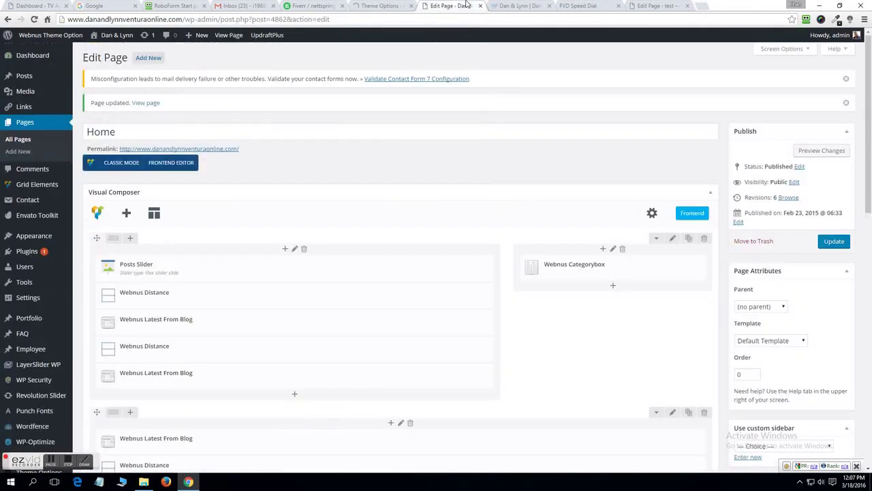
{"action": "key", "text": "ctrl+w"}
{"action": "scroll", "coordinate": [504, 122], "scroll_direction": "up", "scroll_amount": 20}
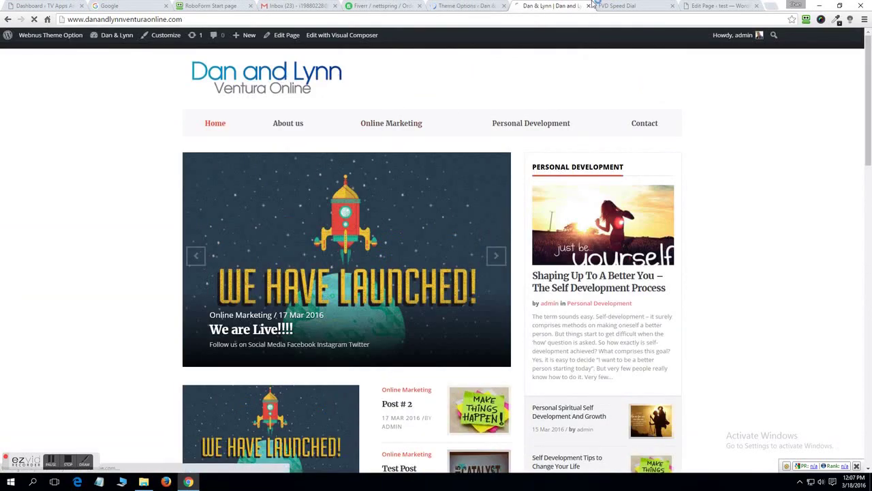
{"action": "left_click", "coordinate": [651, 6]}
{"action": "left_click", "coordinate": [673, 6]}
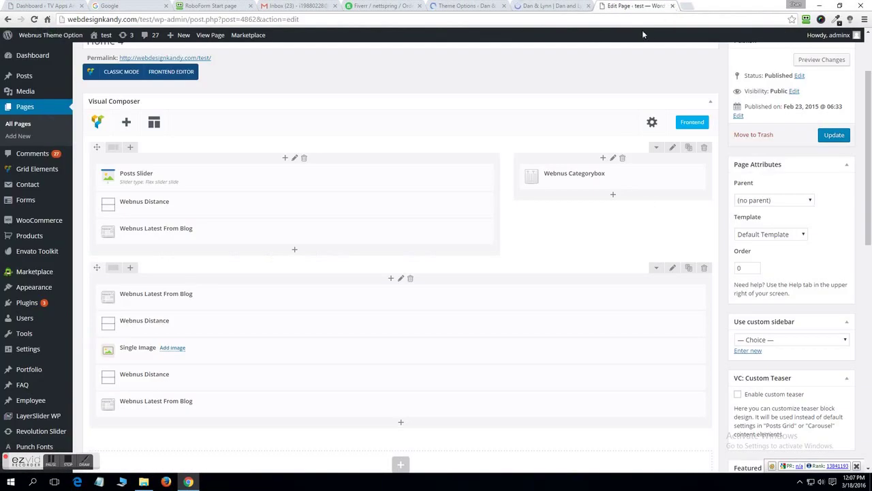
{"action": "key", "text": "ctrl+shift+Tab"}
Check the subscribe newsletter bar above the footer on the live home page.
{"action": "scroll", "coordinate": [466, 137], "scroll_direction": "down", "scroll_amount": 20}
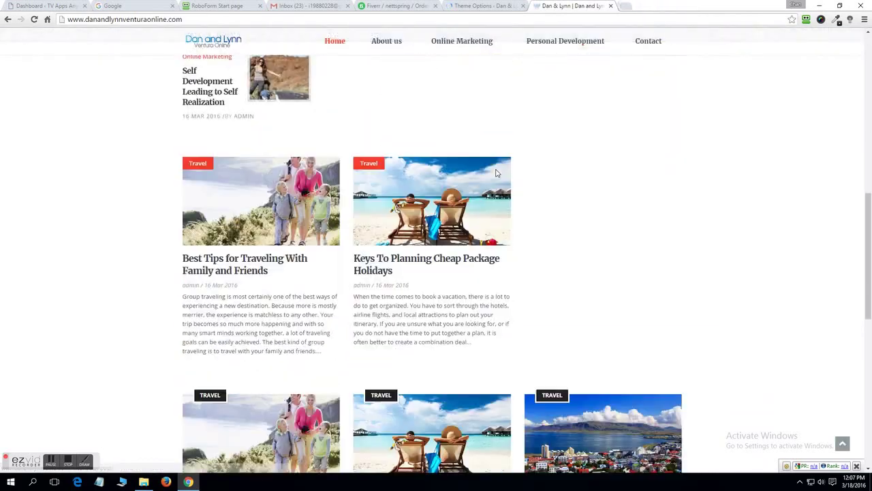
{"action": "scroll", "coordinate": [553, 181], "scroll_direction": "up", "scroll_amount": 5}
{"action": "scroll", "coordinate": [292, 271], "scroll_direction": "down", "scroll_amount": 5}
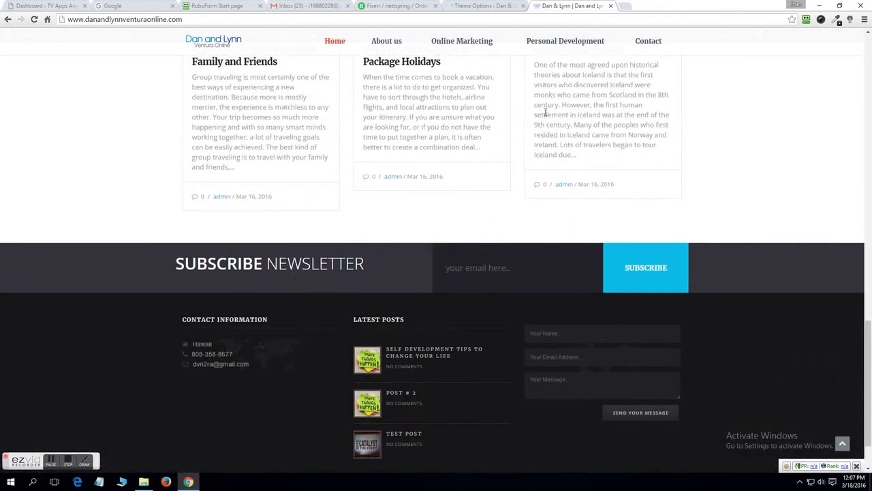
Return to the Footer Options, review the Footer Subscribe Text field and place the cursor in the Feedburner ID field.
{"action": "left_click", "coordinate": [481, 6]}
{"action": "scroll", "coordinate": [465, 123], "scroll_direction": "up", "scroll_amount": 5}
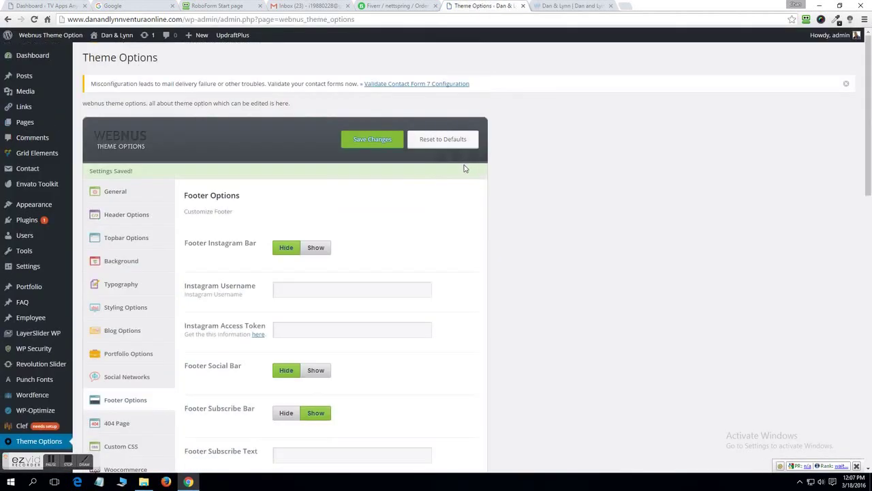
{"action": "scroll", "coordinate": [443, 184], "scroll_direction": "down", "scroll_amount": 3}
{"action": "scroll", "coordinate": [419, 198], "scroll_direction": "down", "scroll_amount": 1}
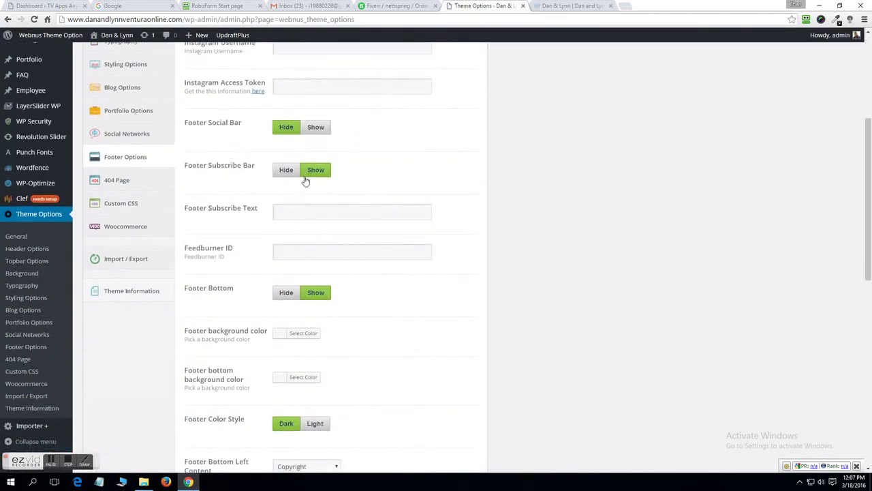
{"action": "left_click", "coordinate": [343, 211]}
{"action": "left_click", "coordinate": [394, 250]}
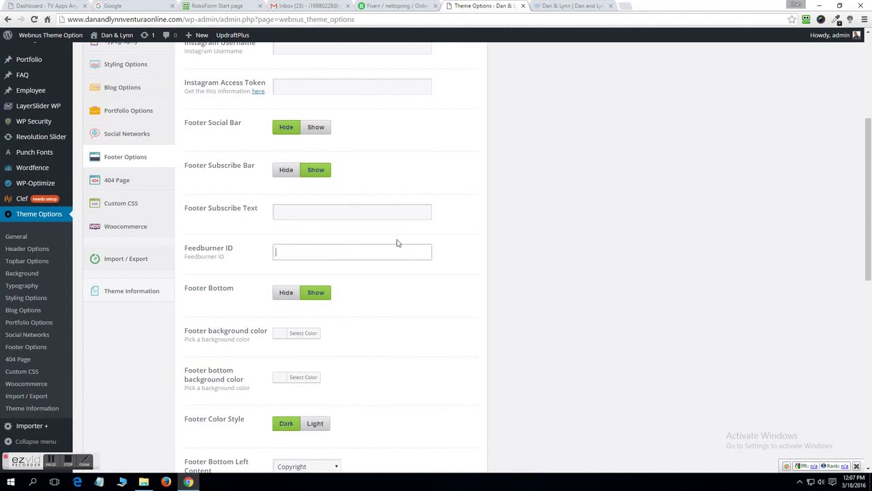